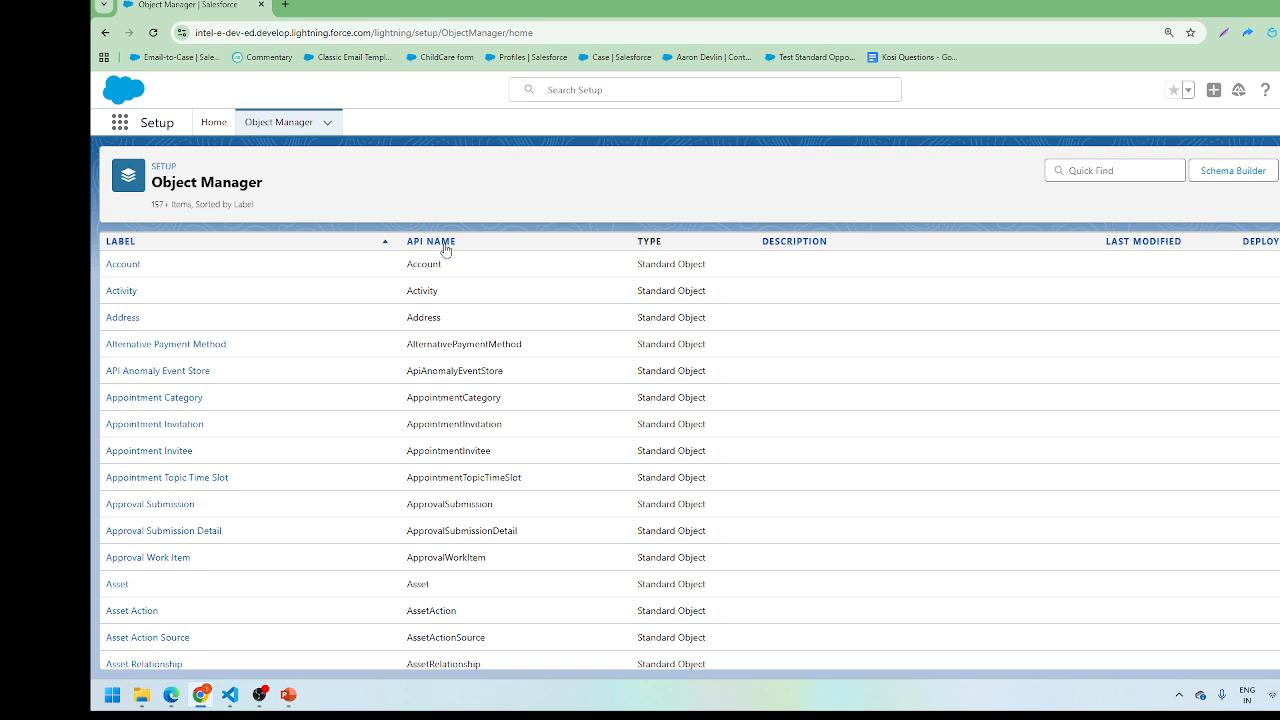
Step: Browse the Account object's 40 fields in Fields & Relationships, then duplicate the browser tab
left_click(130, 265)
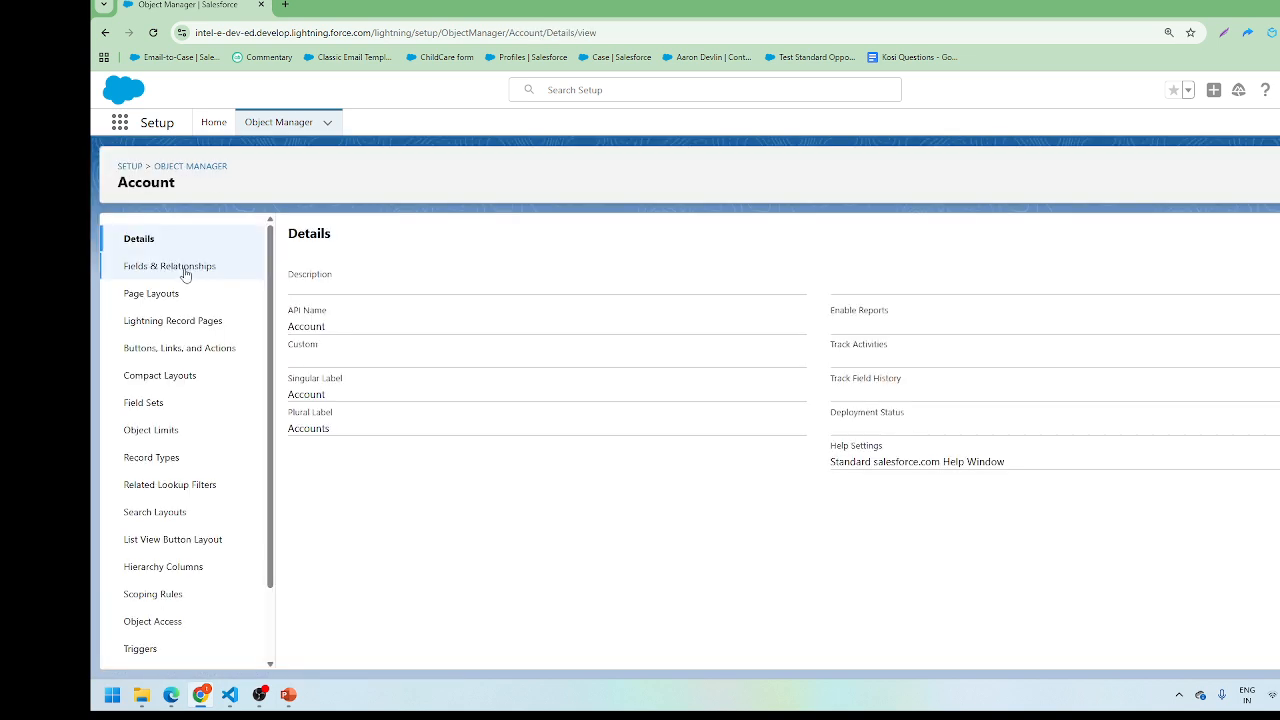
left_click(184, 268)
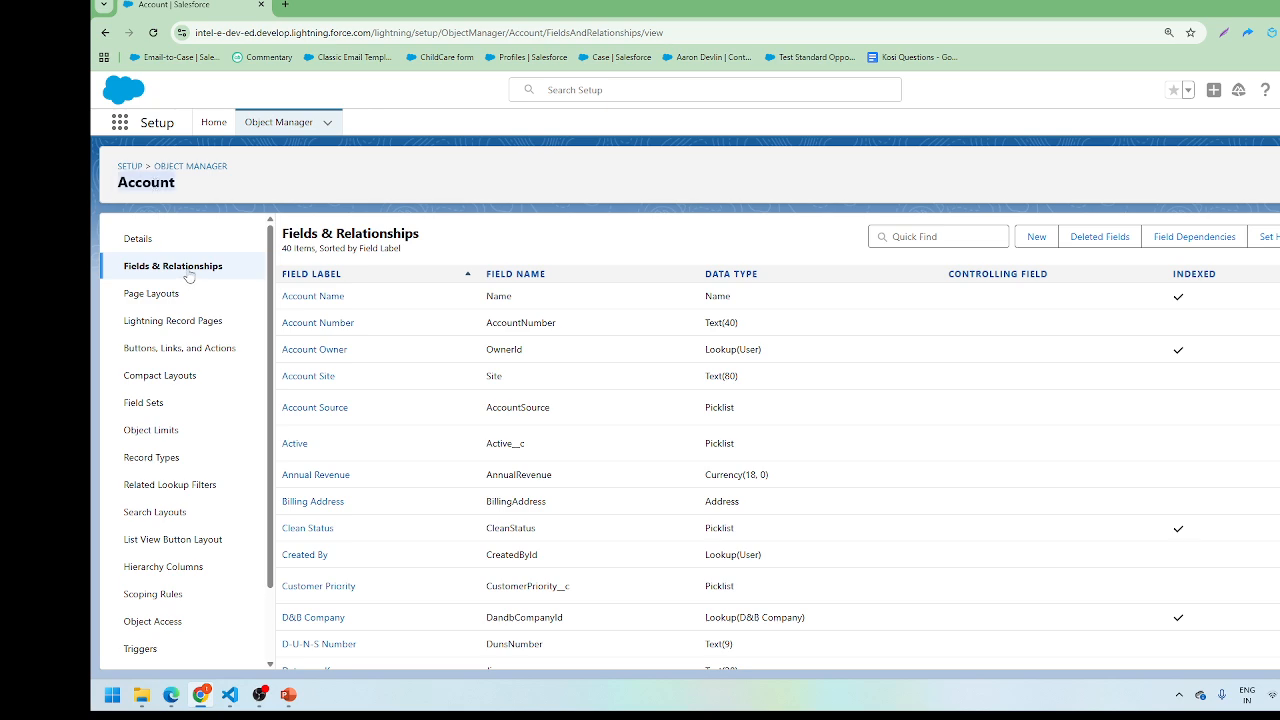
scroll(380, 432, "down", 8)
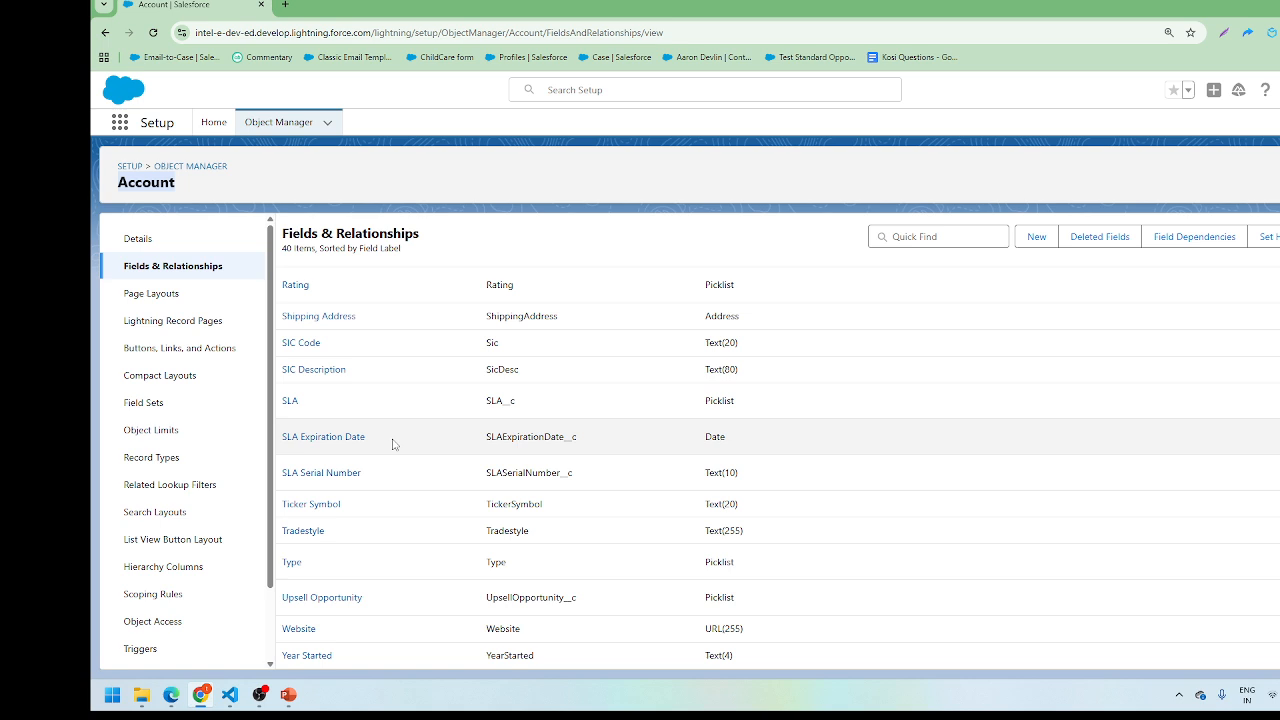
right_click(237, 3)
left_click(288, 114)
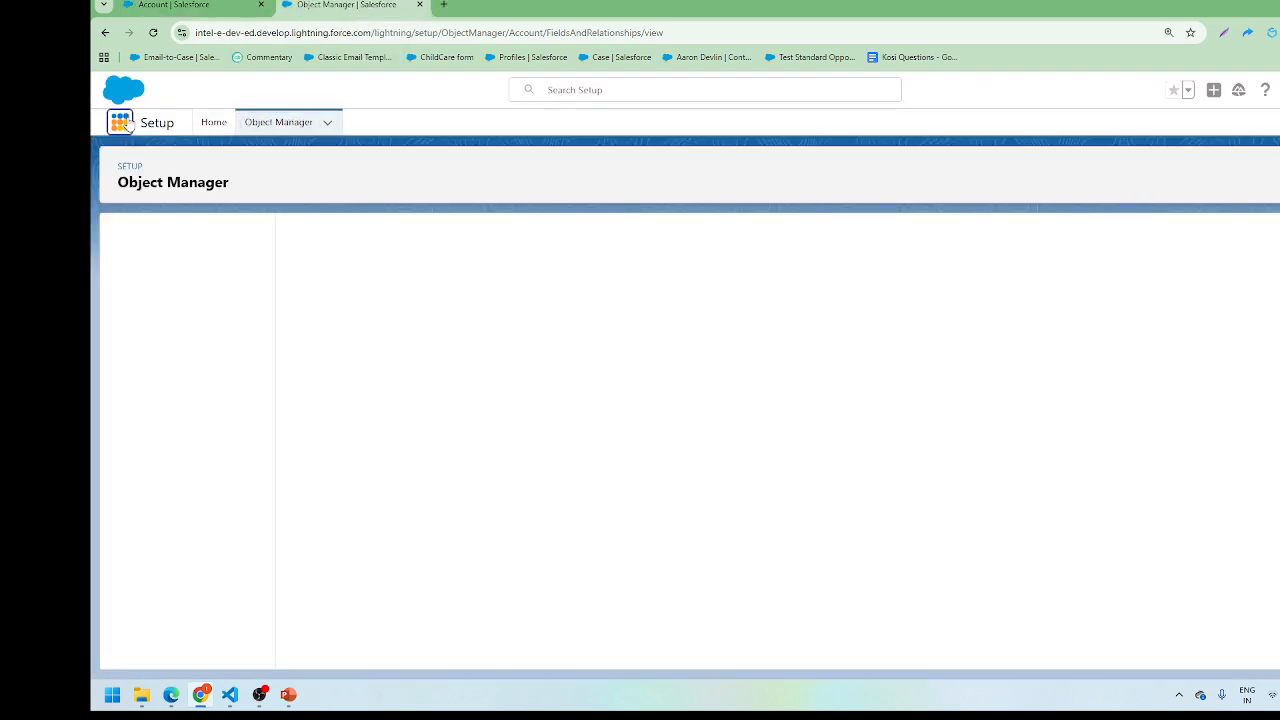
Step: Open a blank New Account form from the Sales app's Accounts list, then return to the first tab
left_click(127, 123)
type("sa")
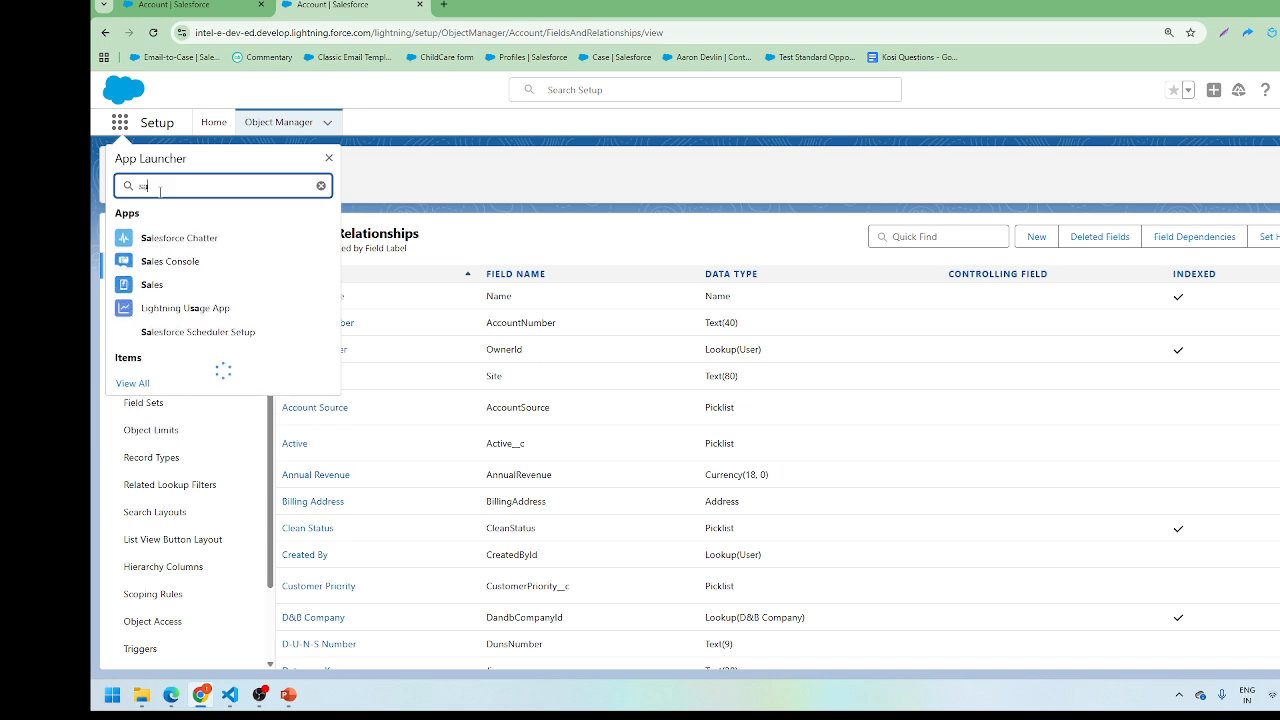
type("le")
left_click(148, 287)
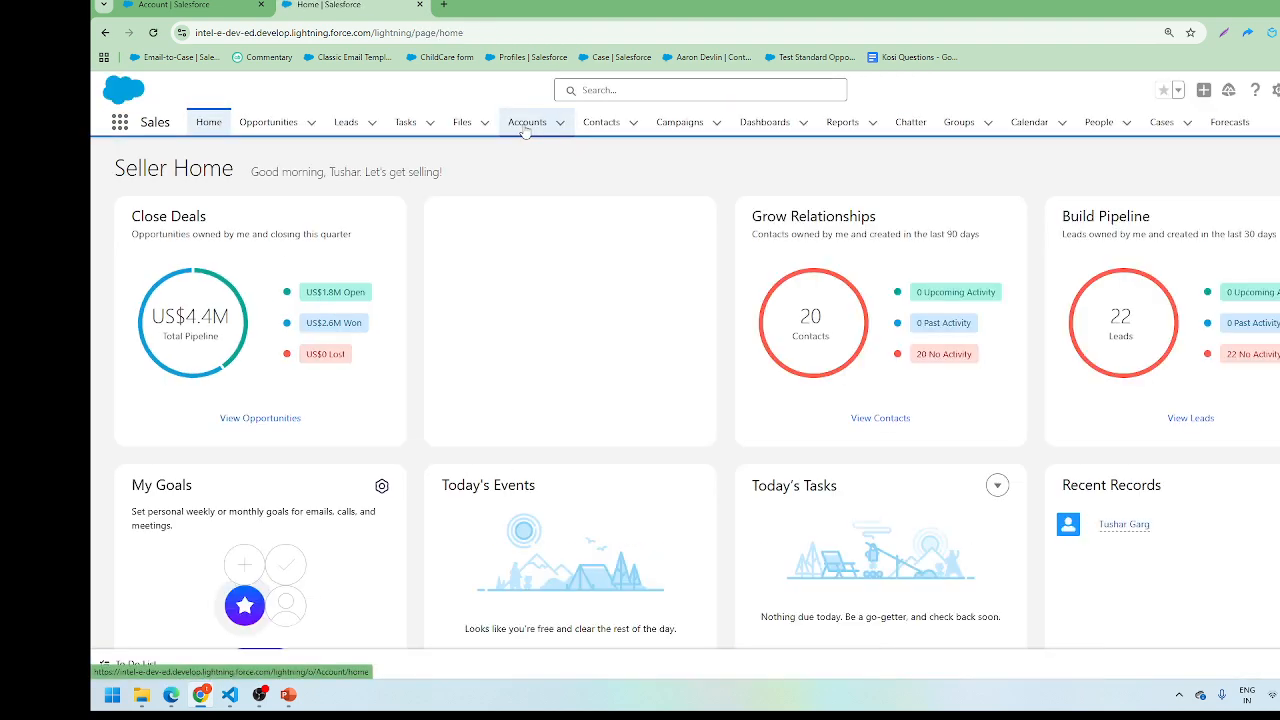
left_click(525, 124)
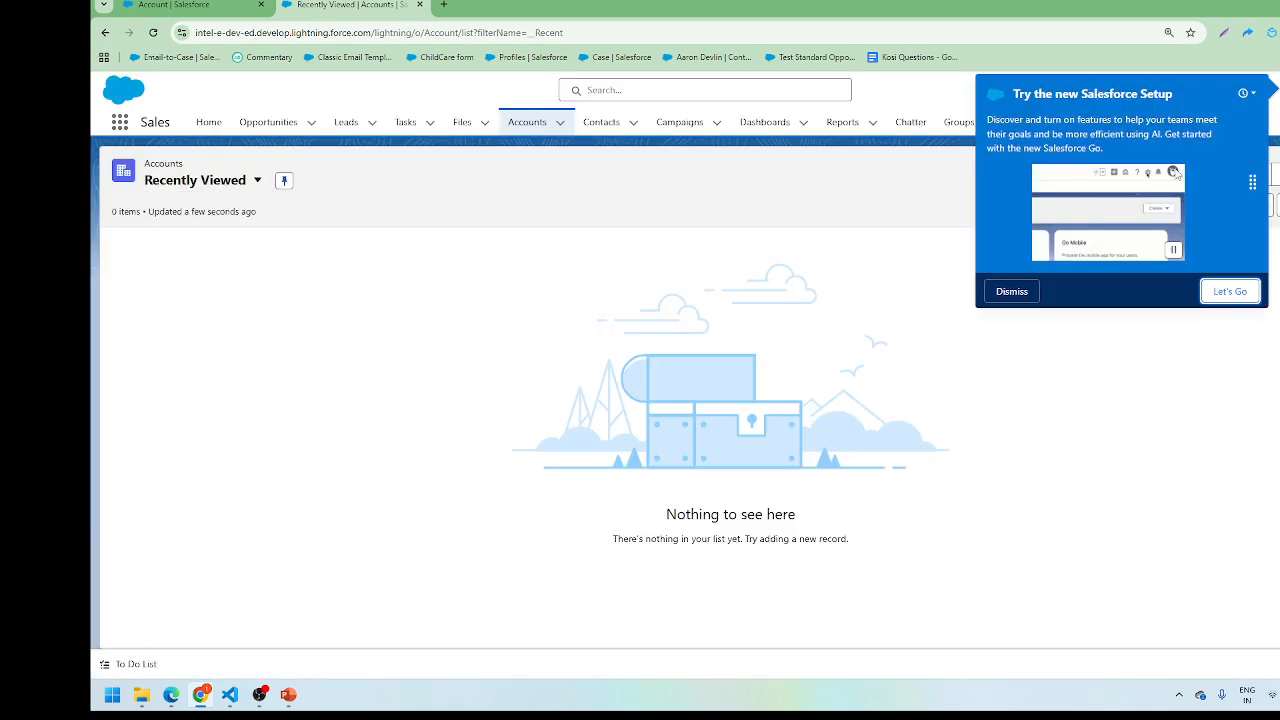
left_click(1008, 290)
left_click(1198, 174)
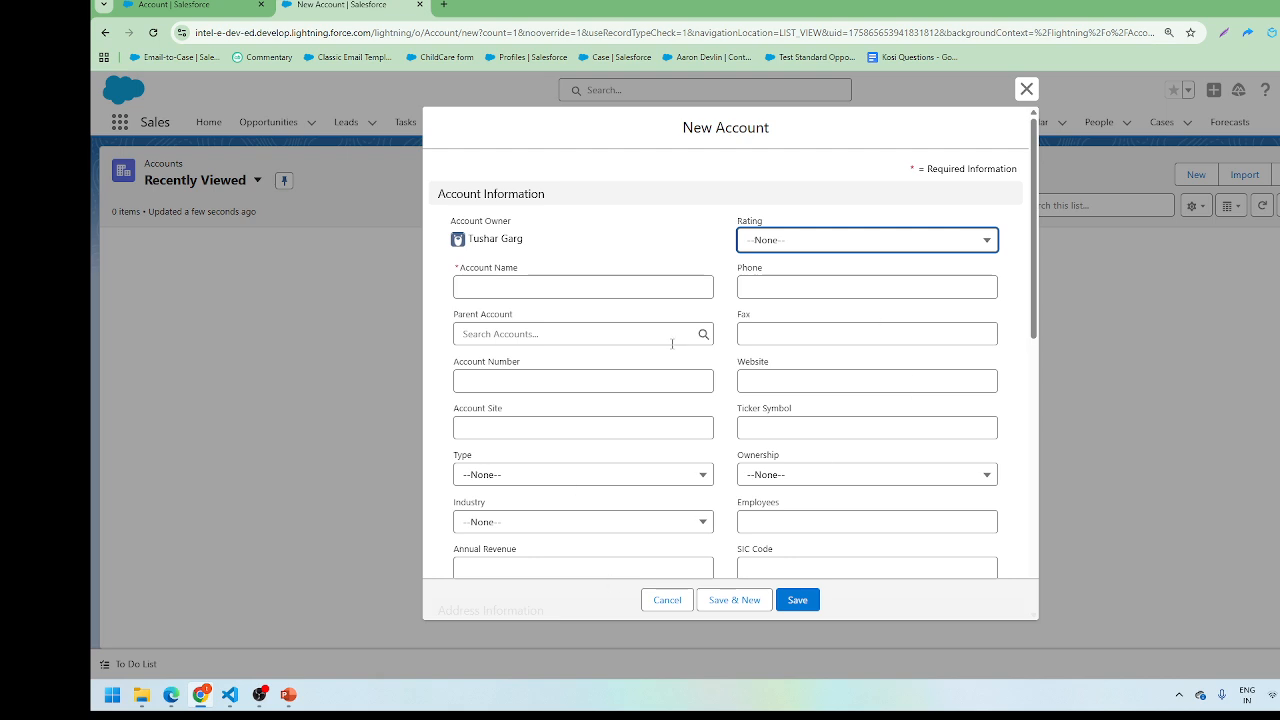
left_click(172, 5)
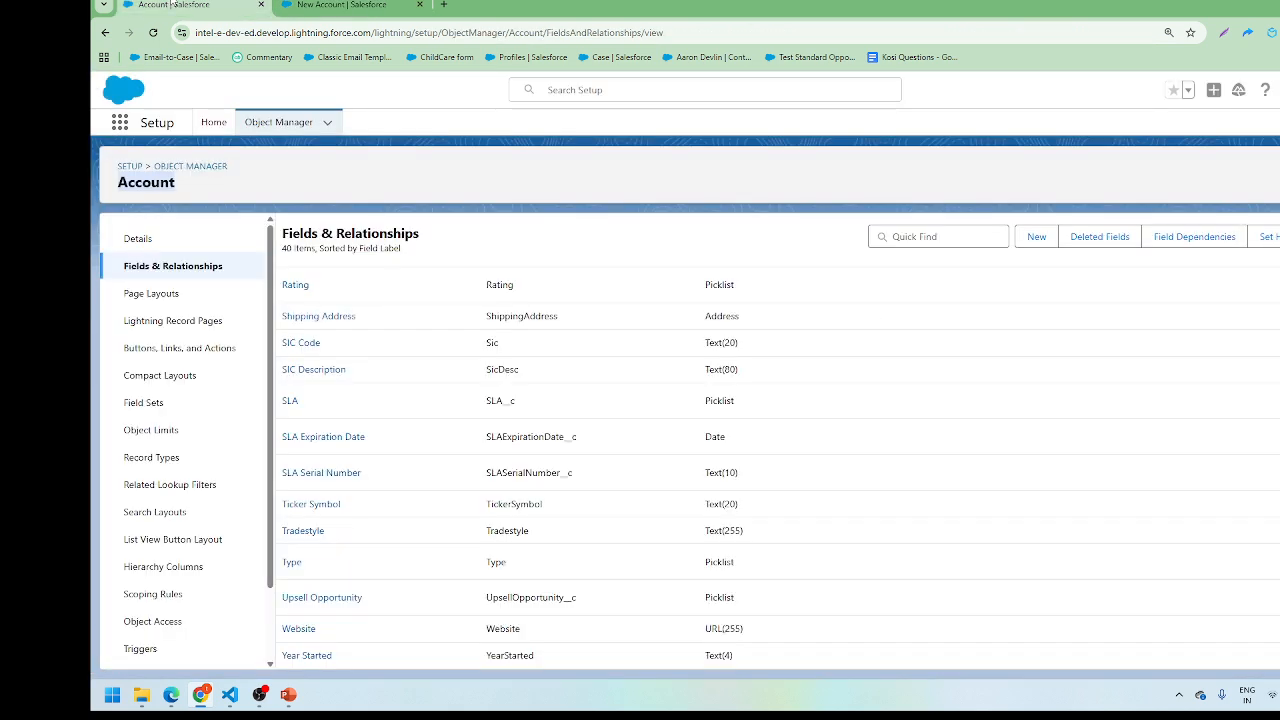
Step: Check the Account object's API name 'Account' on its Details page, then return to Object Manager
left_click(295, 182)
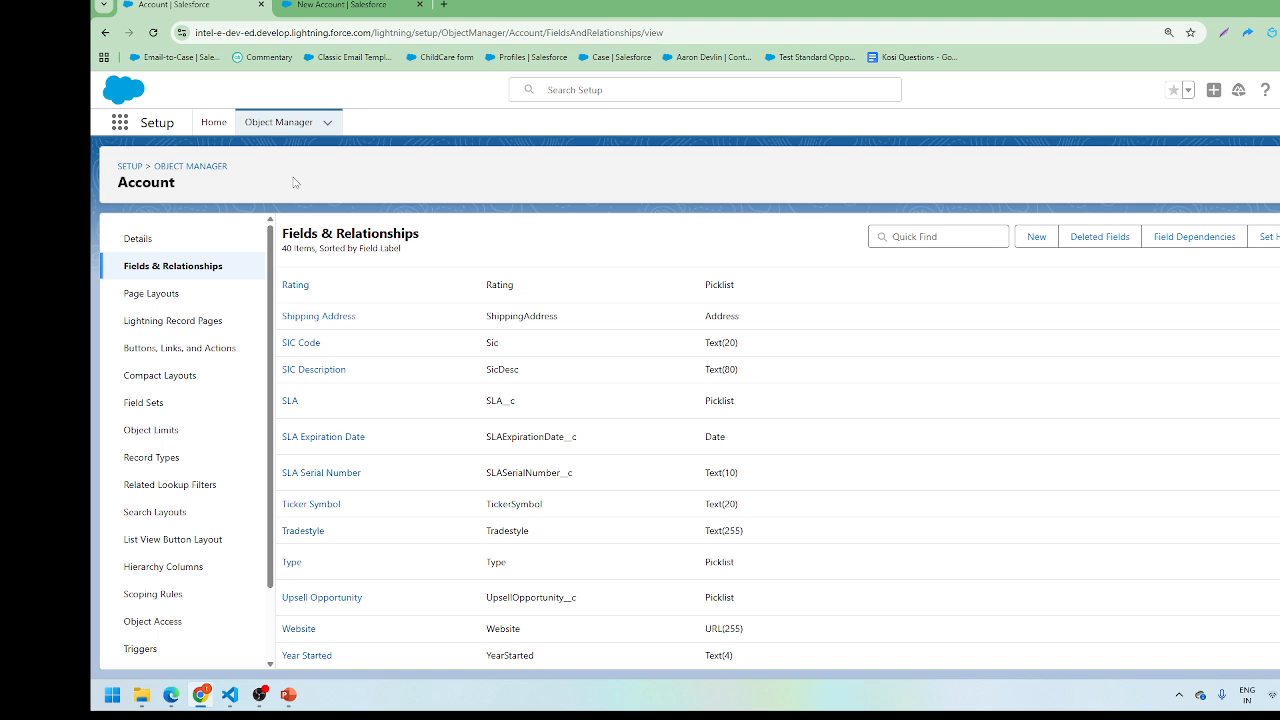
left_click(138, 240)
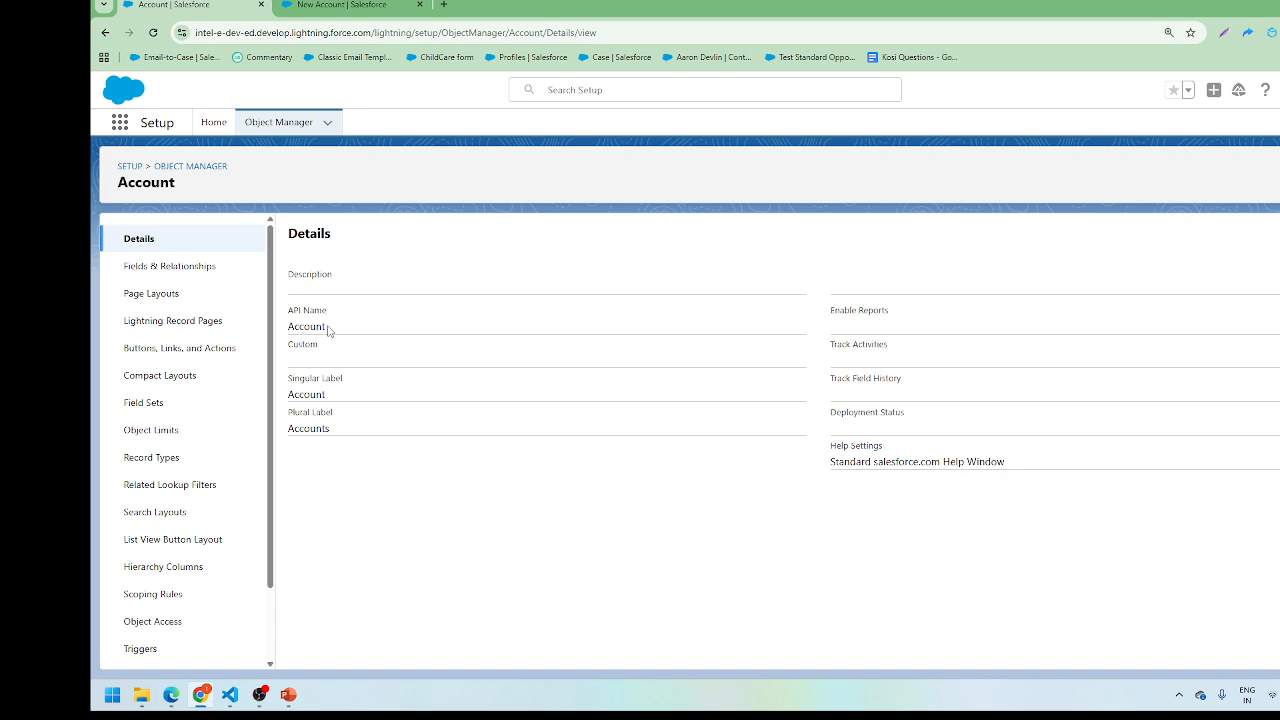
left_click_drag(329, 328, 286, 339)
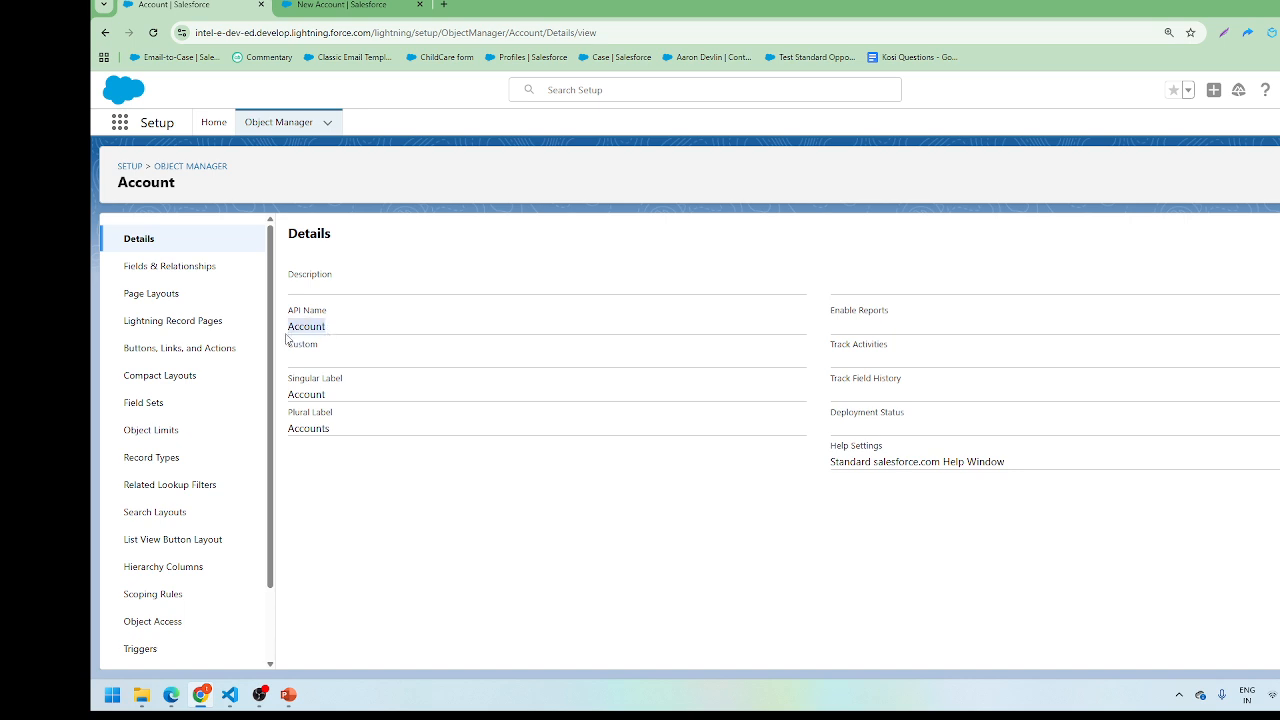
left_click(341, 330)
left_click(268, 120)
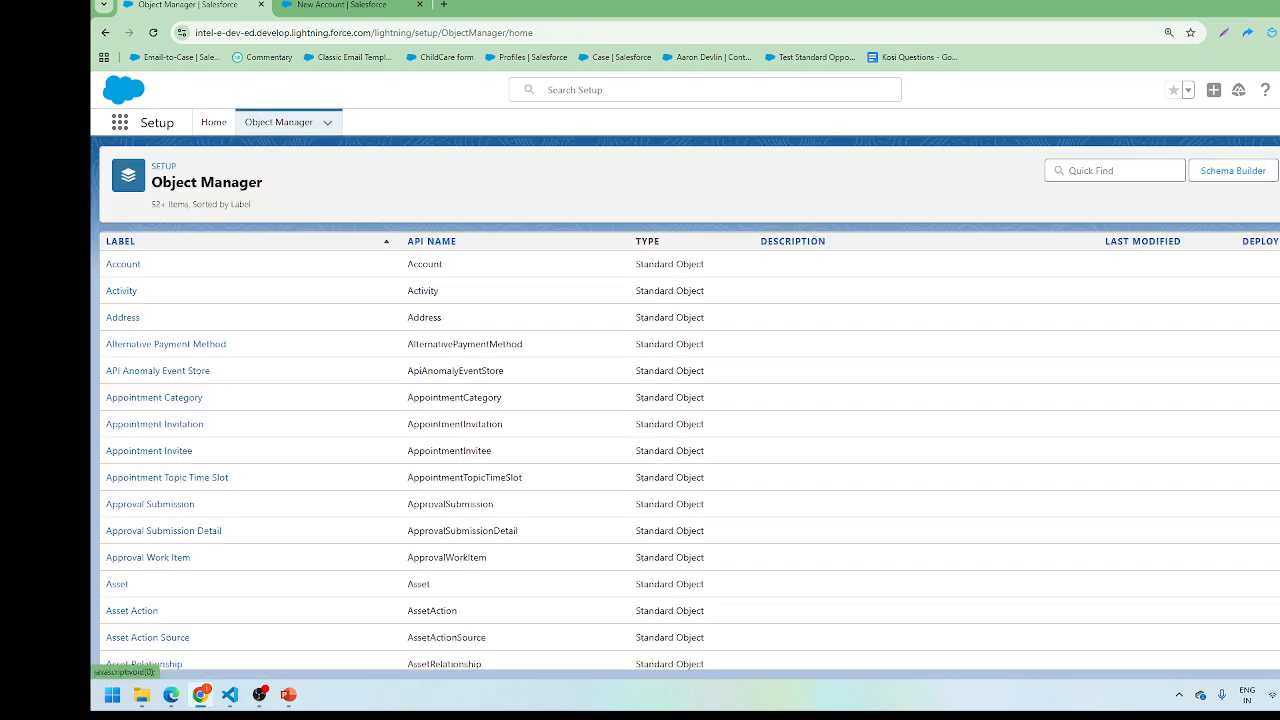
Step: Open Setup in a new tab and start a new custom object from Object Manager's Create menu
left_click(1279, 171)
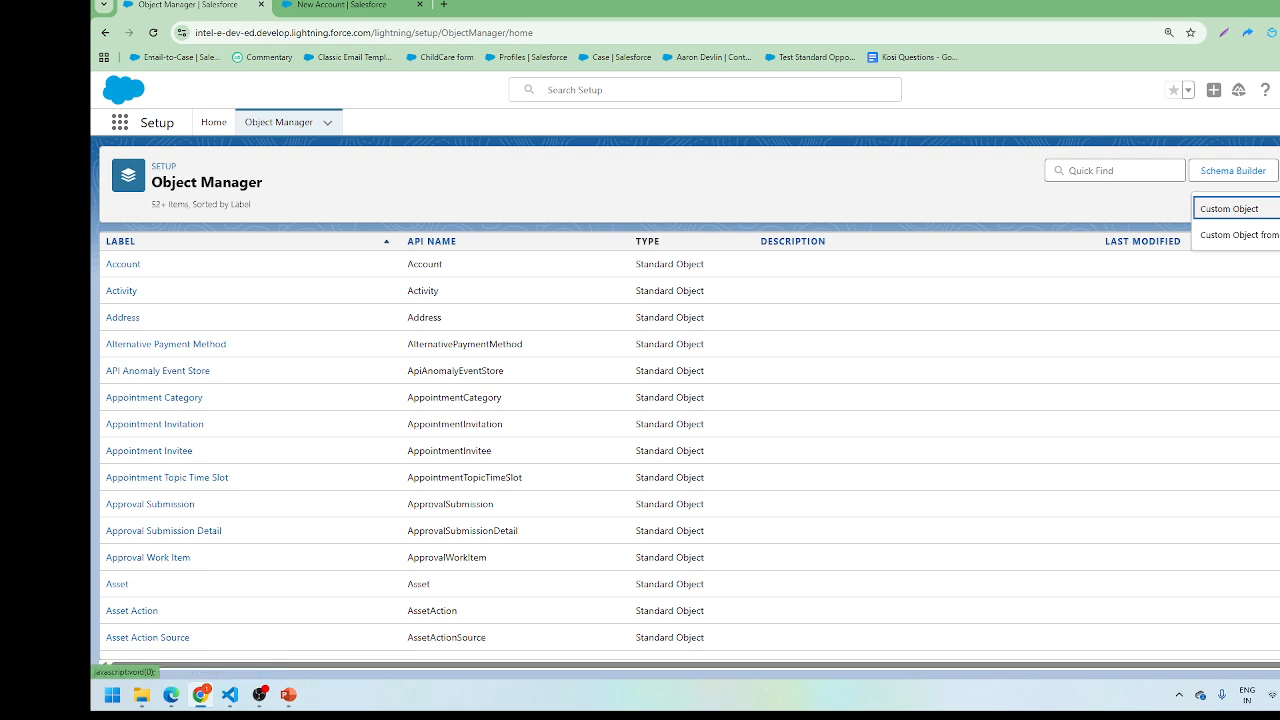
left_click(1279, 171)
left_click(1279, 171)
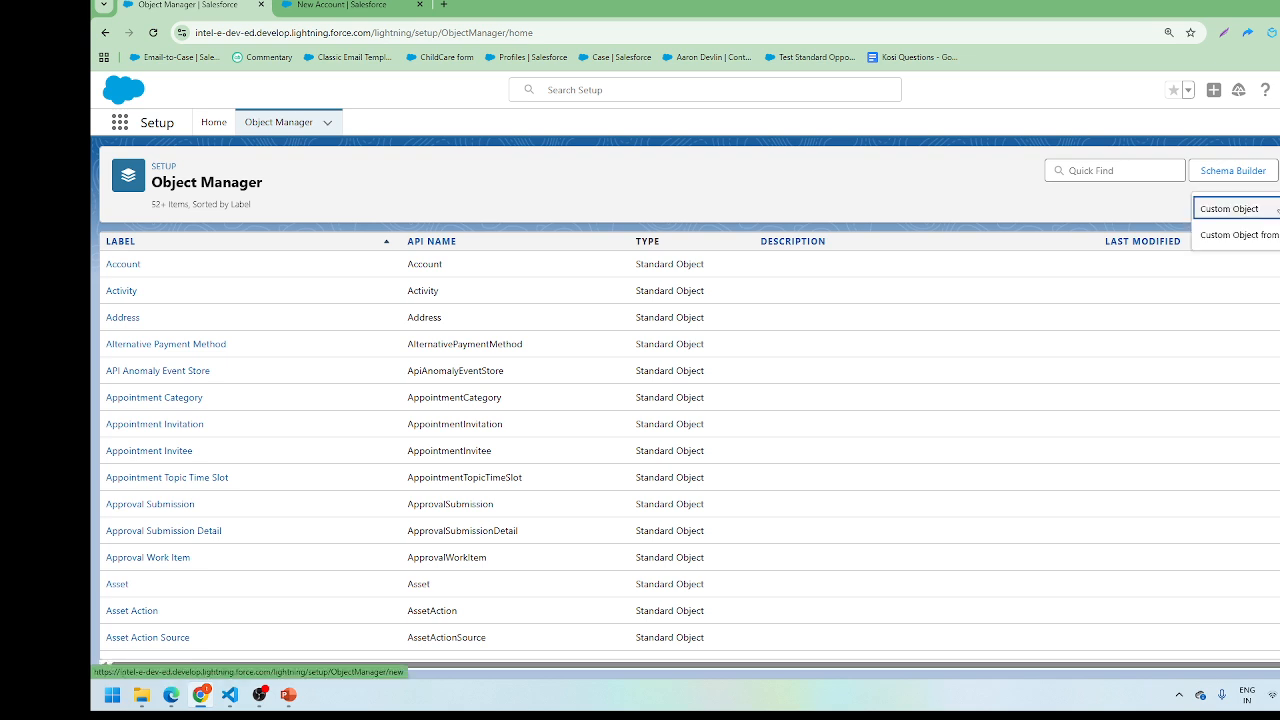
left_click(1279, 89)
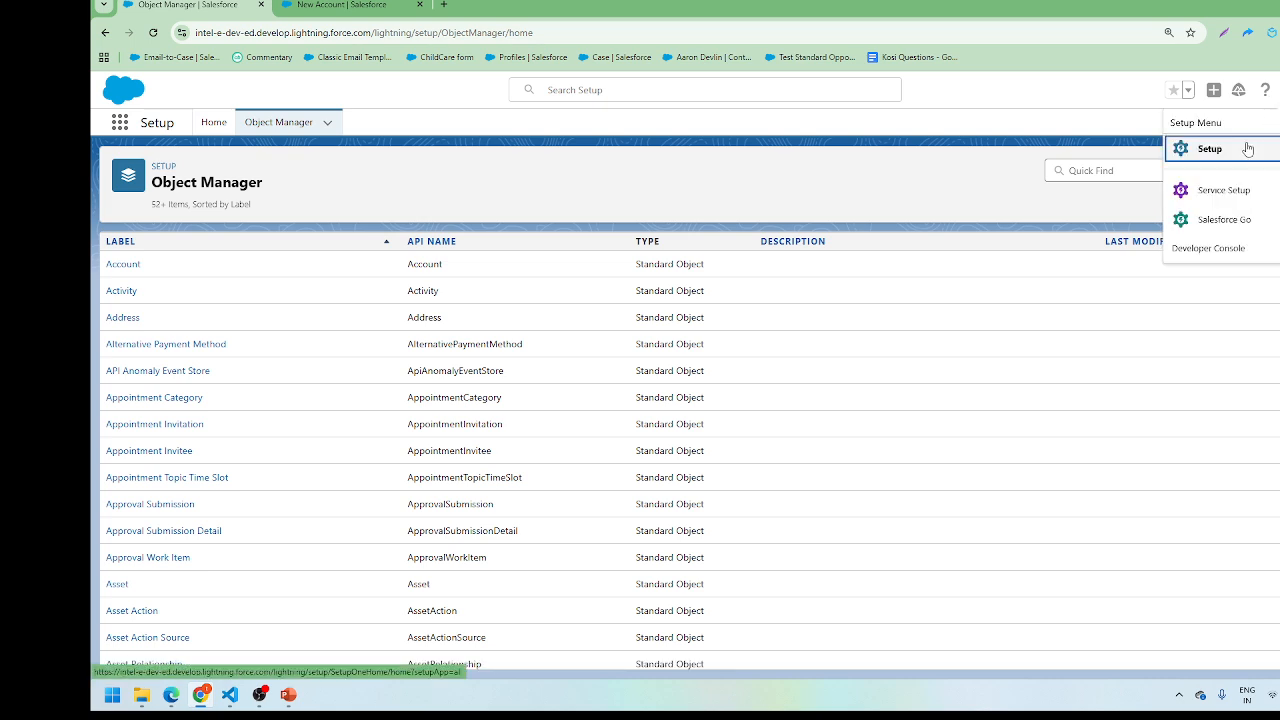
left_click(1248, 148)
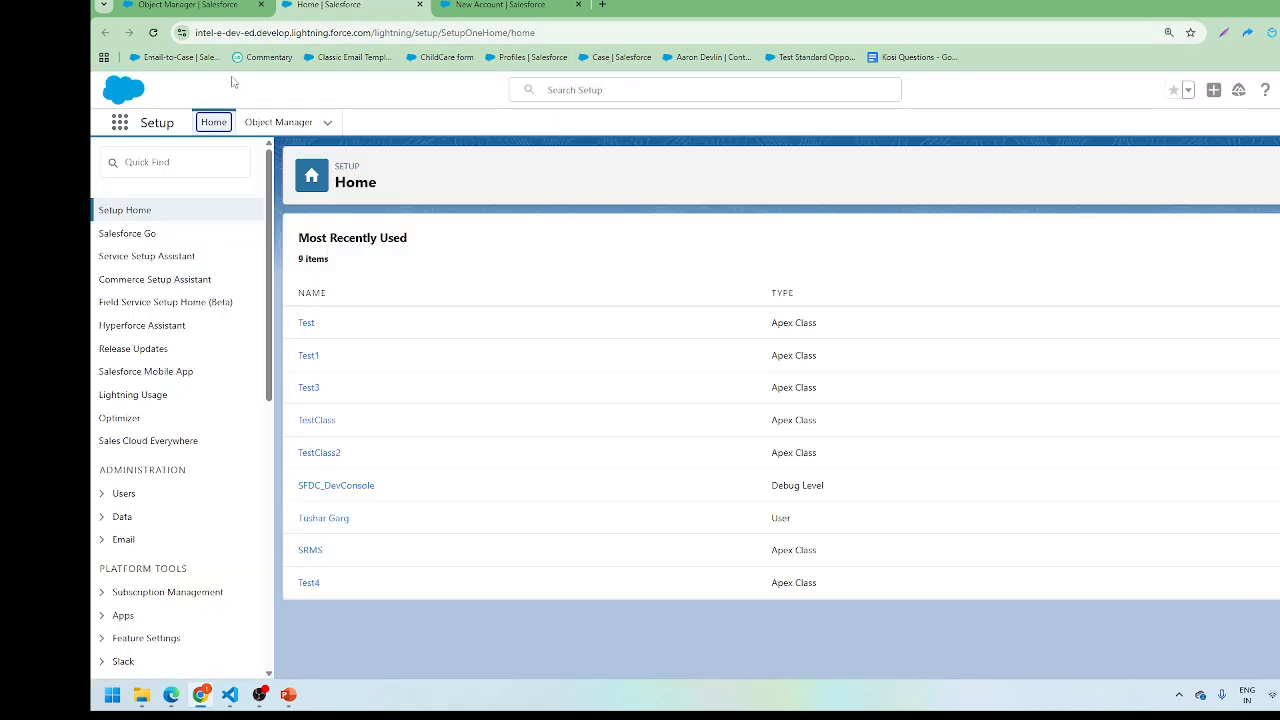
left_click(269, 128)
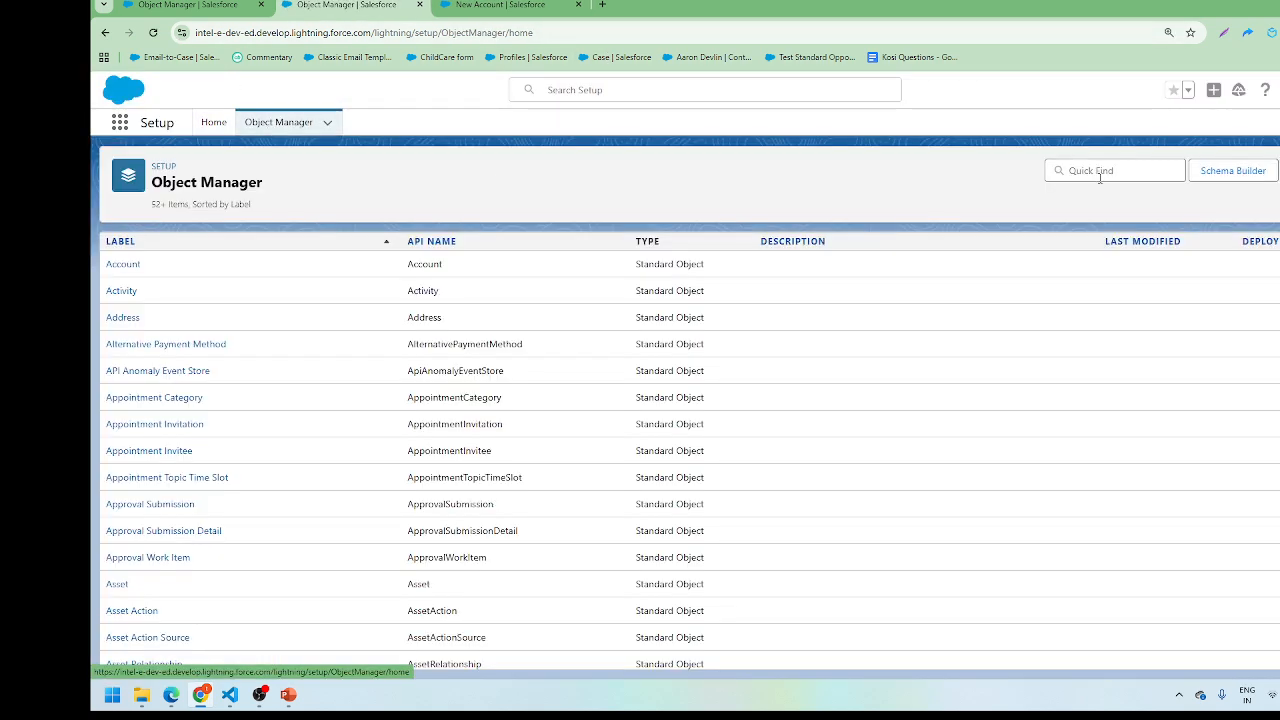
left_click(1279, 171)
left_click(1229, 208)
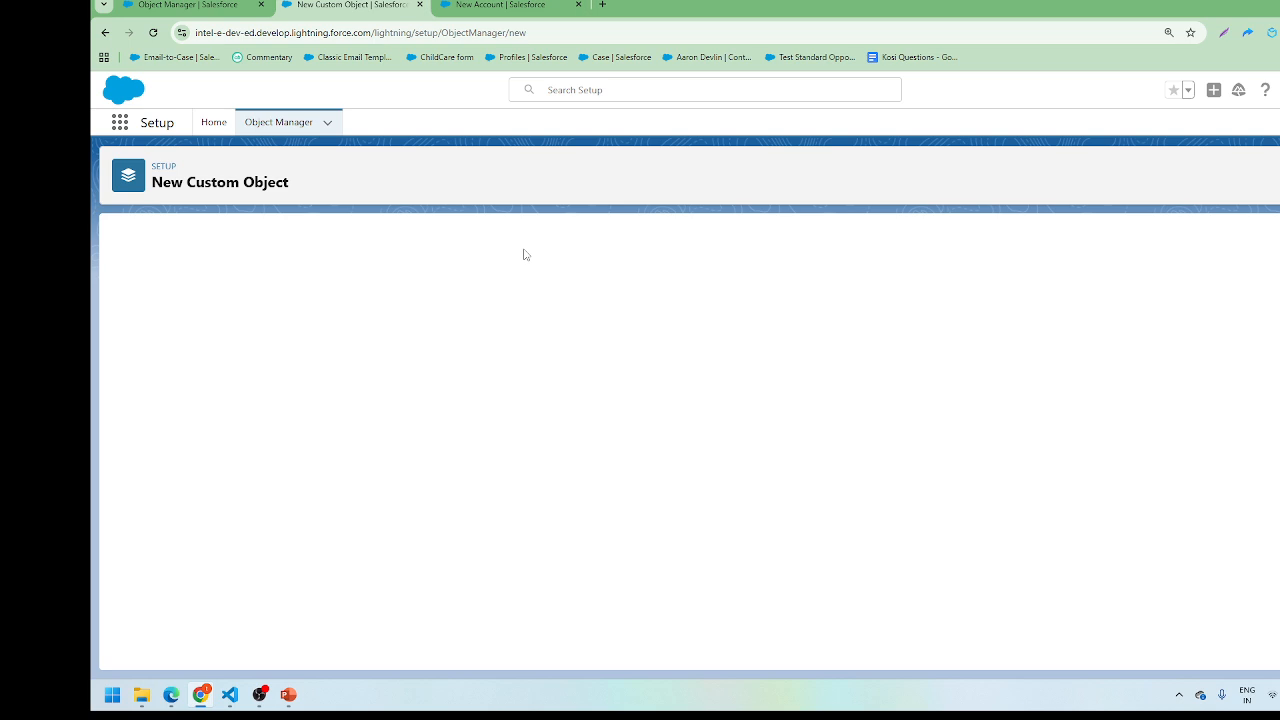
Step: Enter label 'Course' and plural 'Courses', keeping the record name data type as Text
left_click(352, 355)
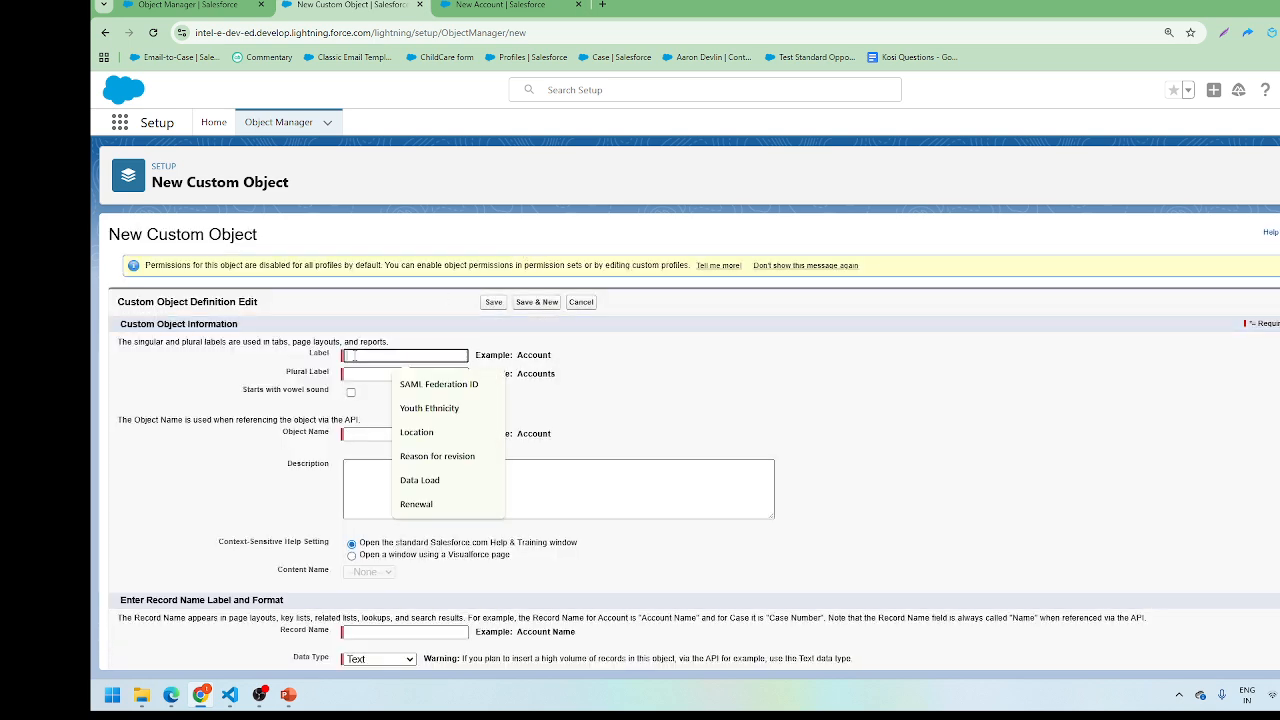
type("Course")
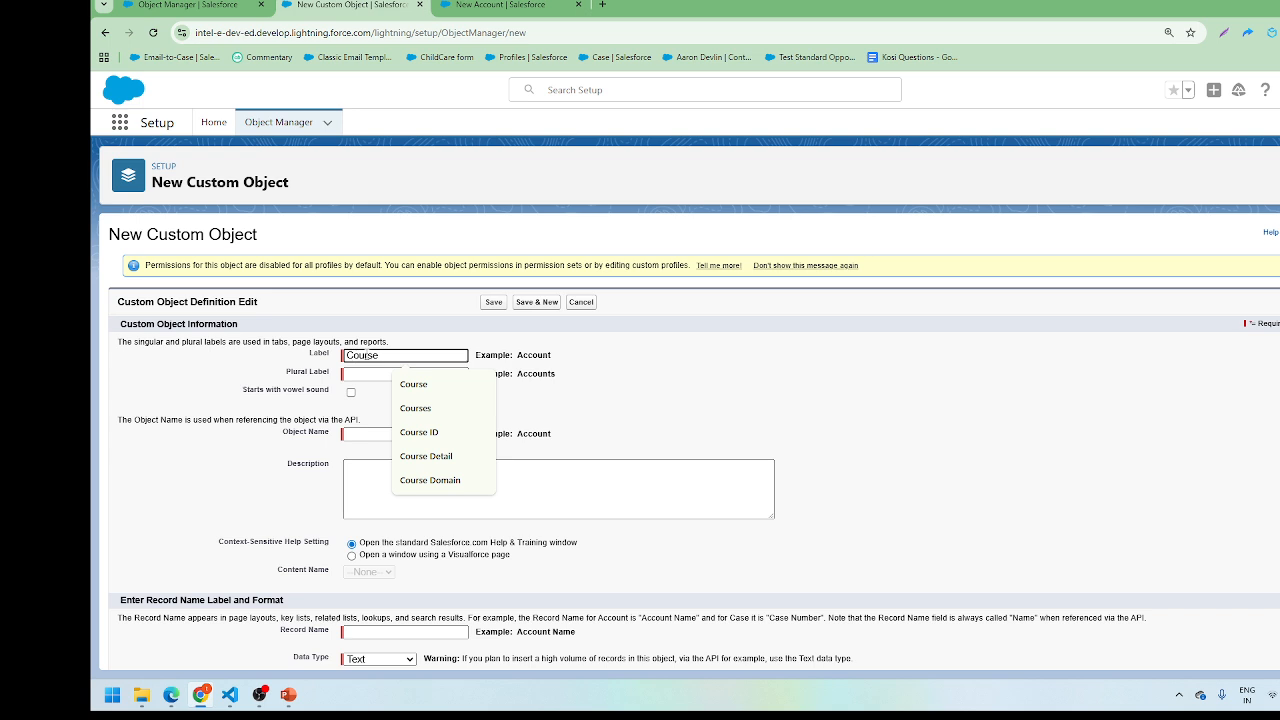
left_click(408, 350)
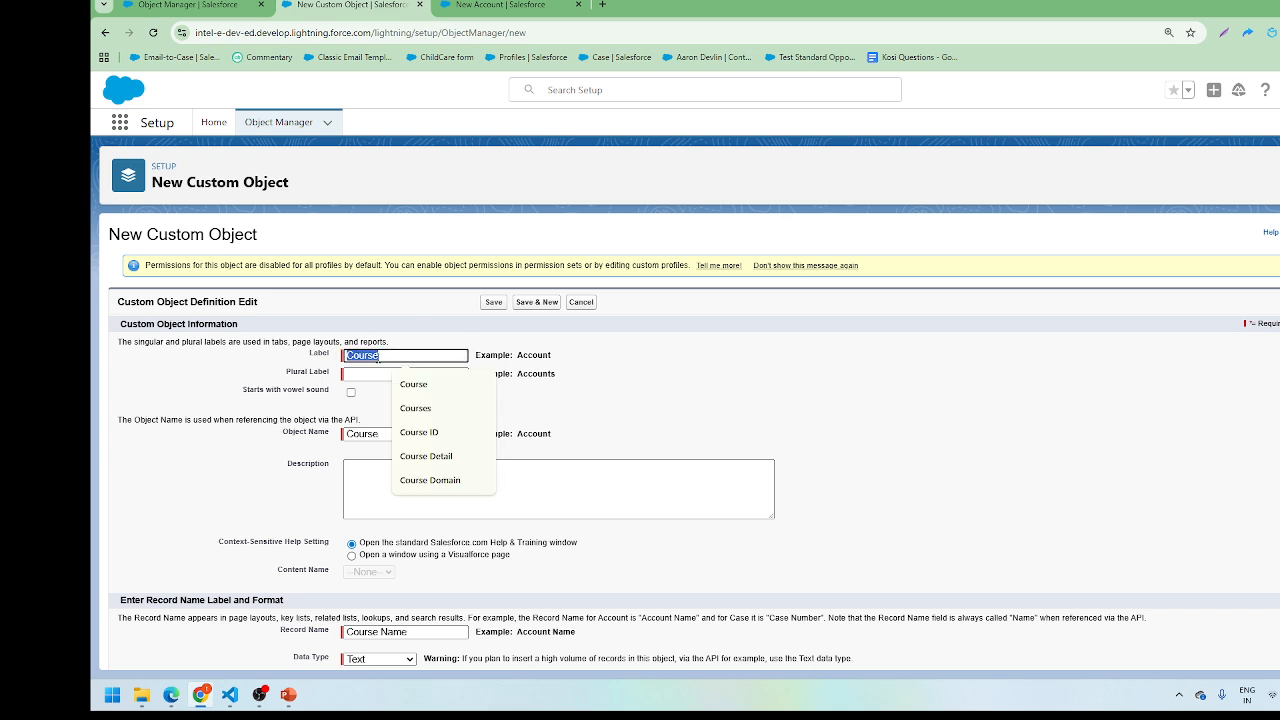
left_click(416, 372)
type("Courses")
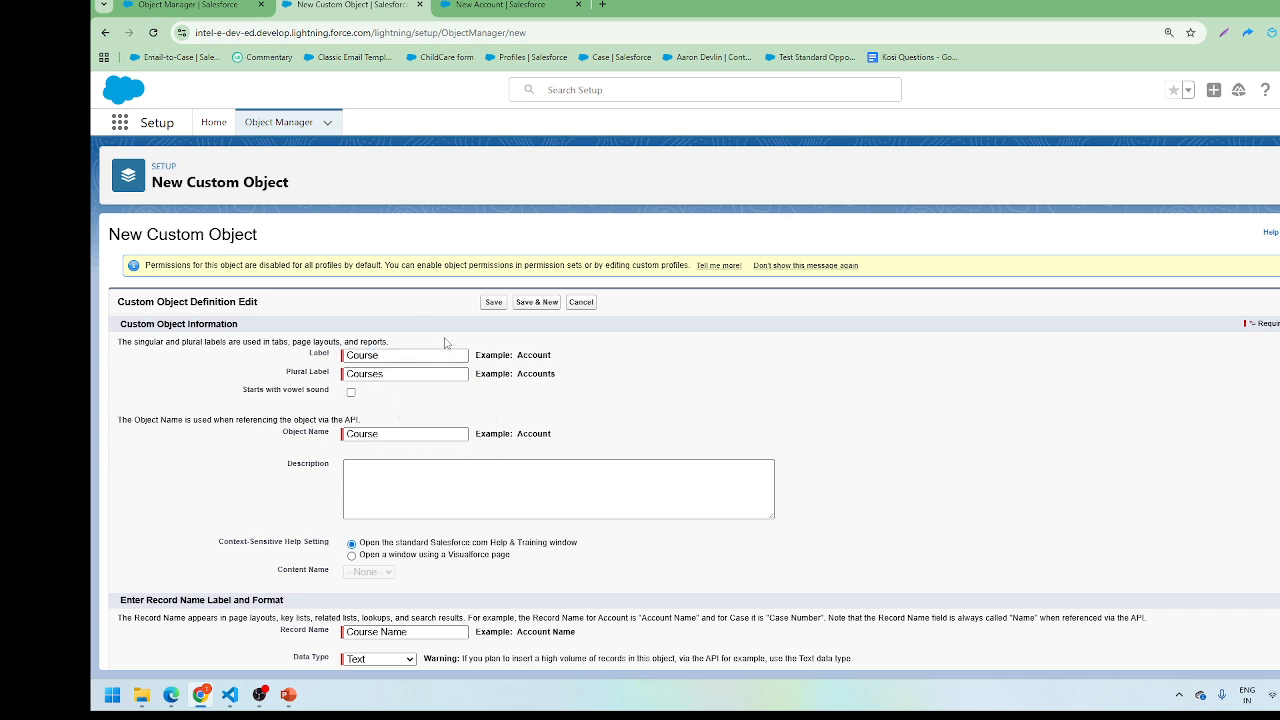
scroll(409, 336, "down", 3)
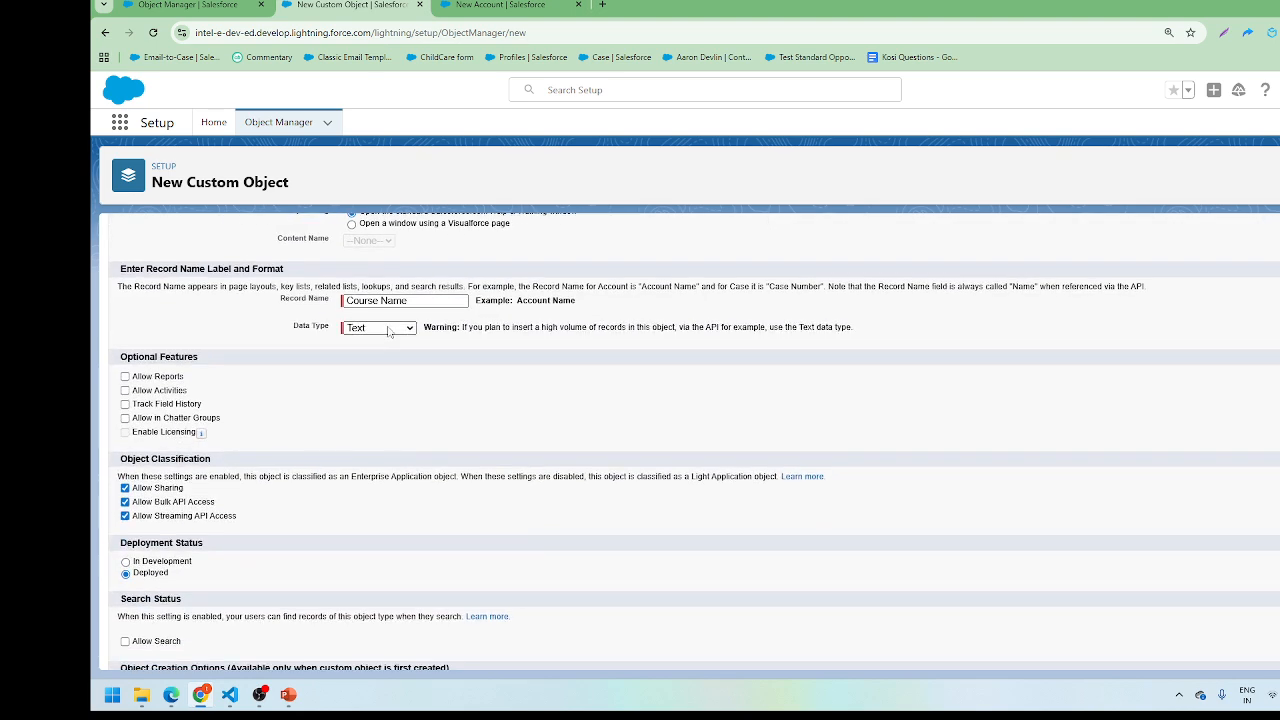
left_click(390, 330)
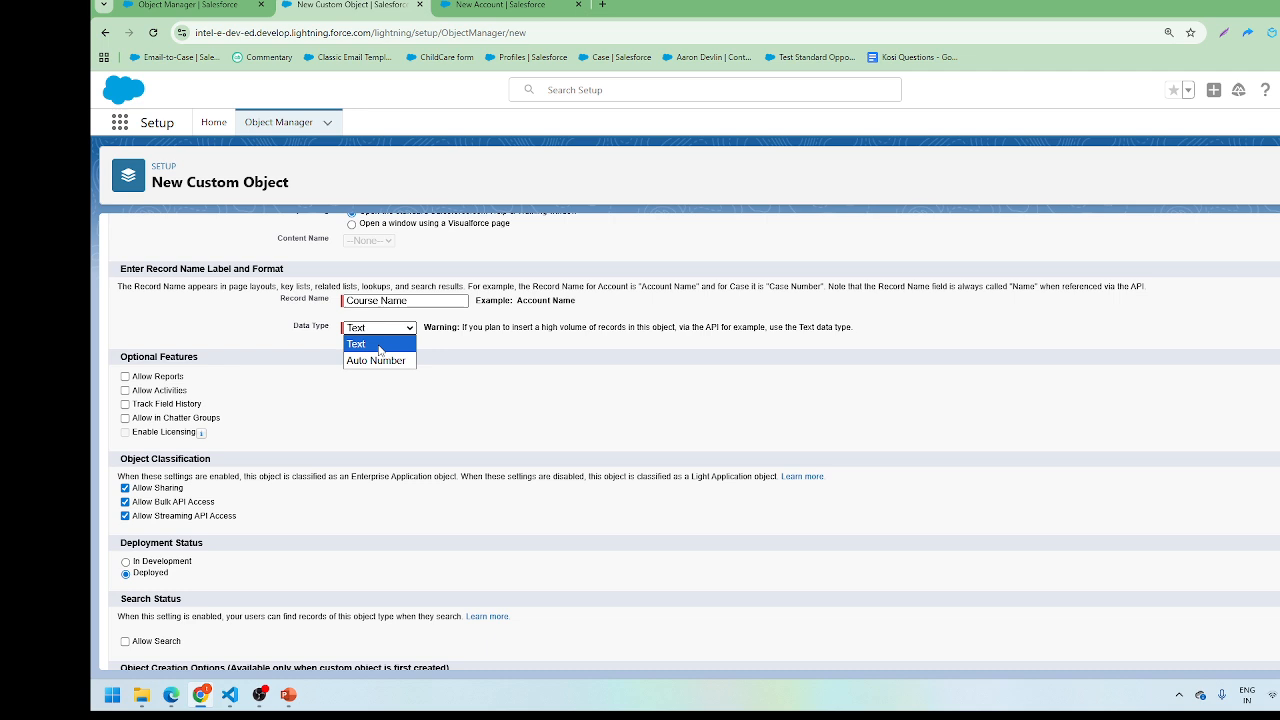
left_click(378, 360)
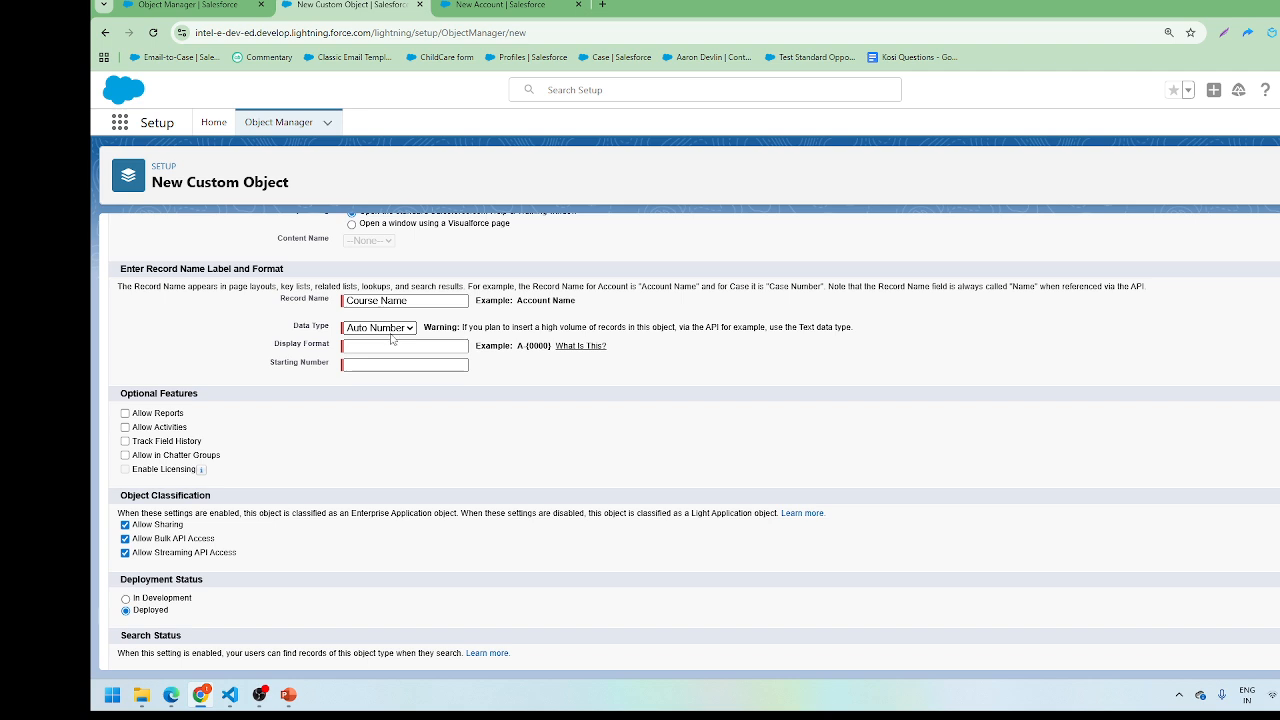
left_click(392, 337)
left_click(392, 345)
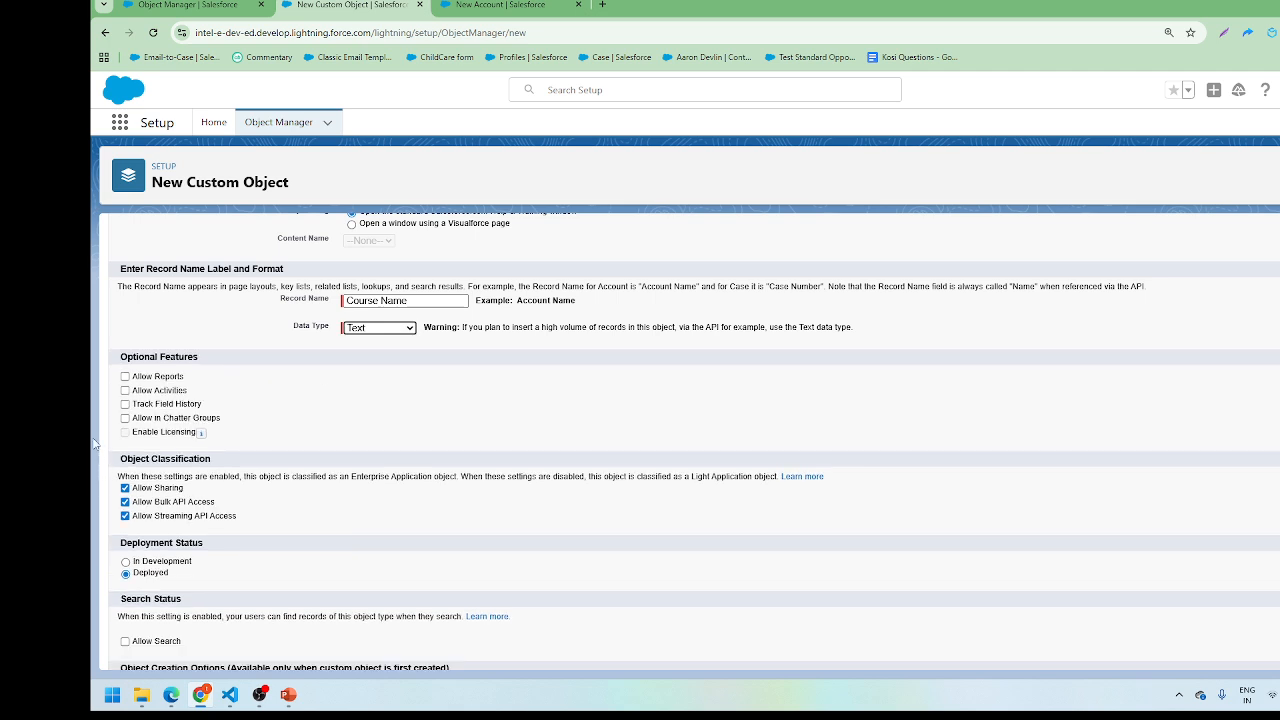
Step: Enable reports, activities, field history tracking and Chatter groups, then save the Course object
left_click(125, 376)
left_click(125, 376)
left_click(125, 376)
left_click(125, 390)
left_click(125, 404)
left_click(125, 418)
scroll(695, 459, "up", 3)
scroll(1023, 509, "down", 10)
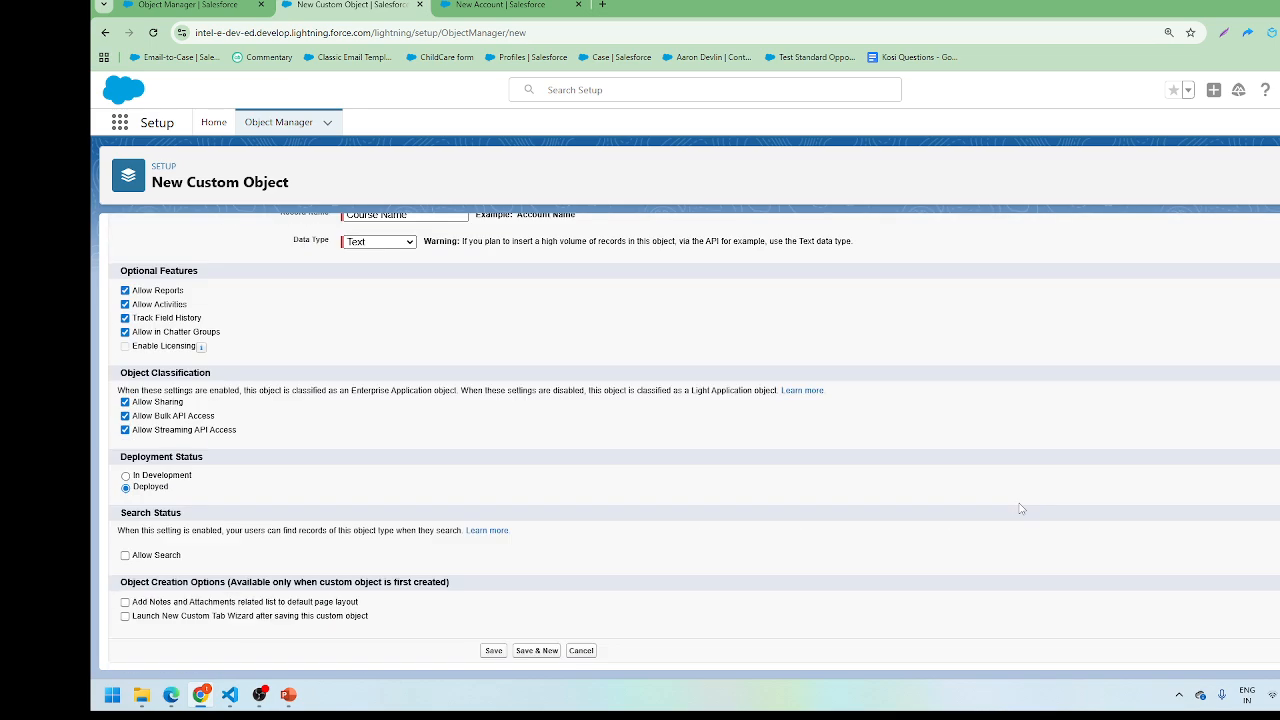
scroll(1023, 509, "up", 10)
left_click(487, 301)
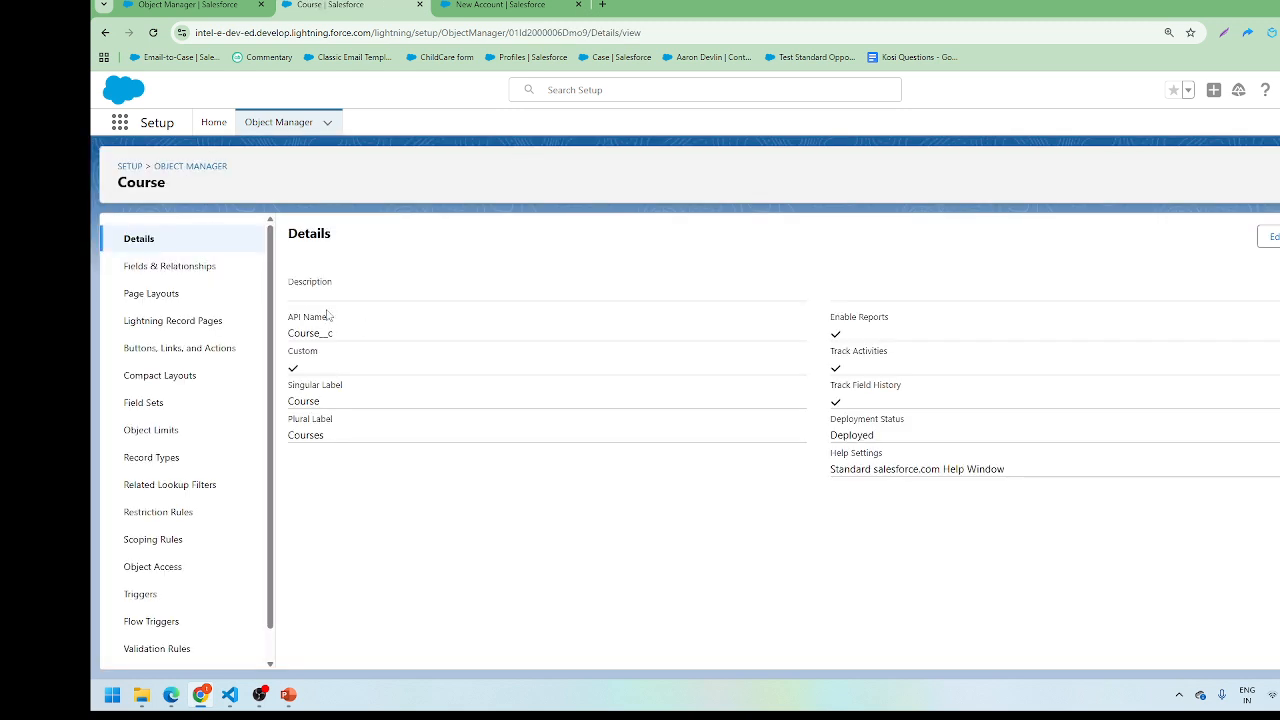
Step: Note the Course__c API name and list the Course object's four fields, including Course Name
left_click_drag(333, 334, 322, 337)
left_click(186, 268)
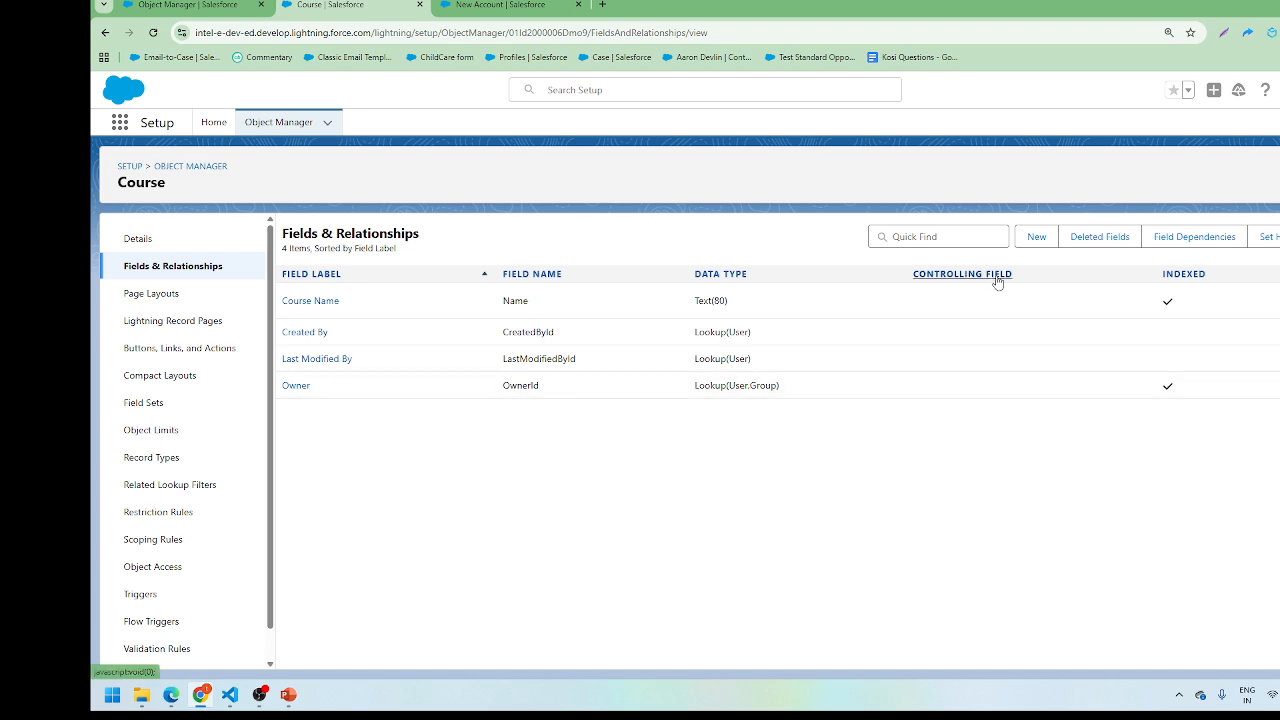
Step: Add a Text field labelled 'Course Name' with length 255 (Course_Name__c) to Course
left_click(1041, 246)
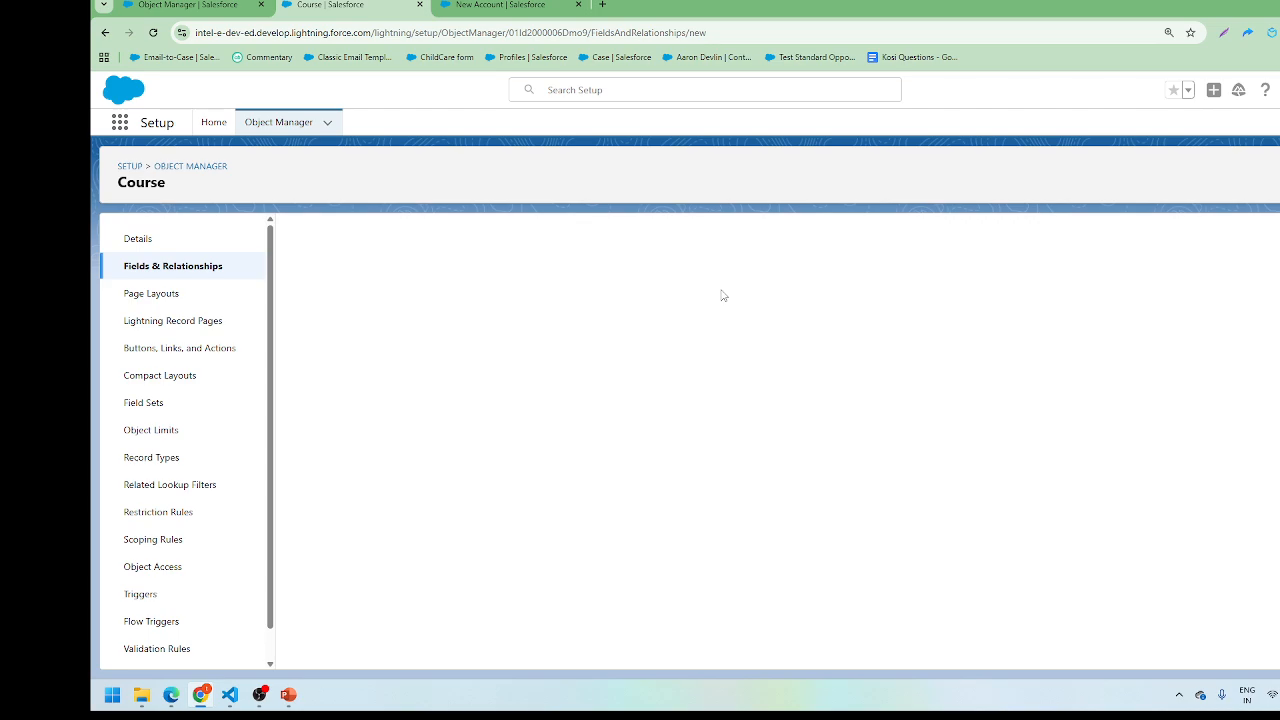
scroll(638, 431, "down", 3)
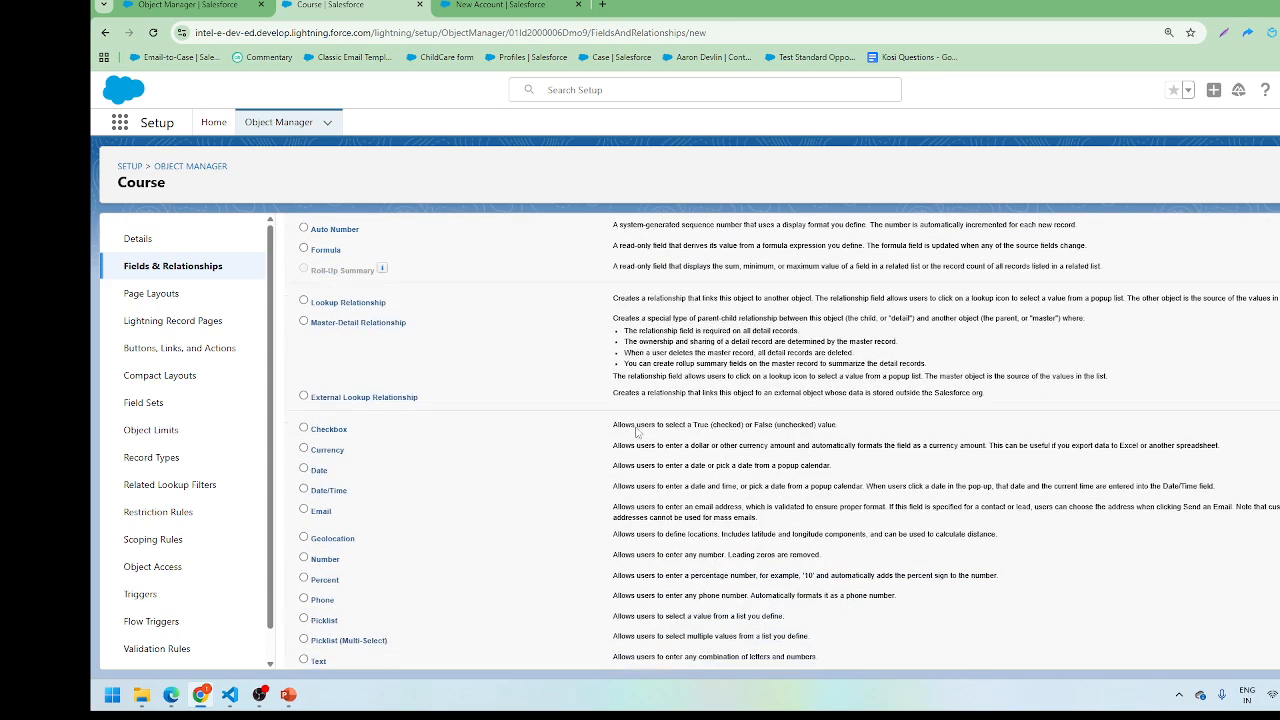
scroll(461, 309, "up", 1)
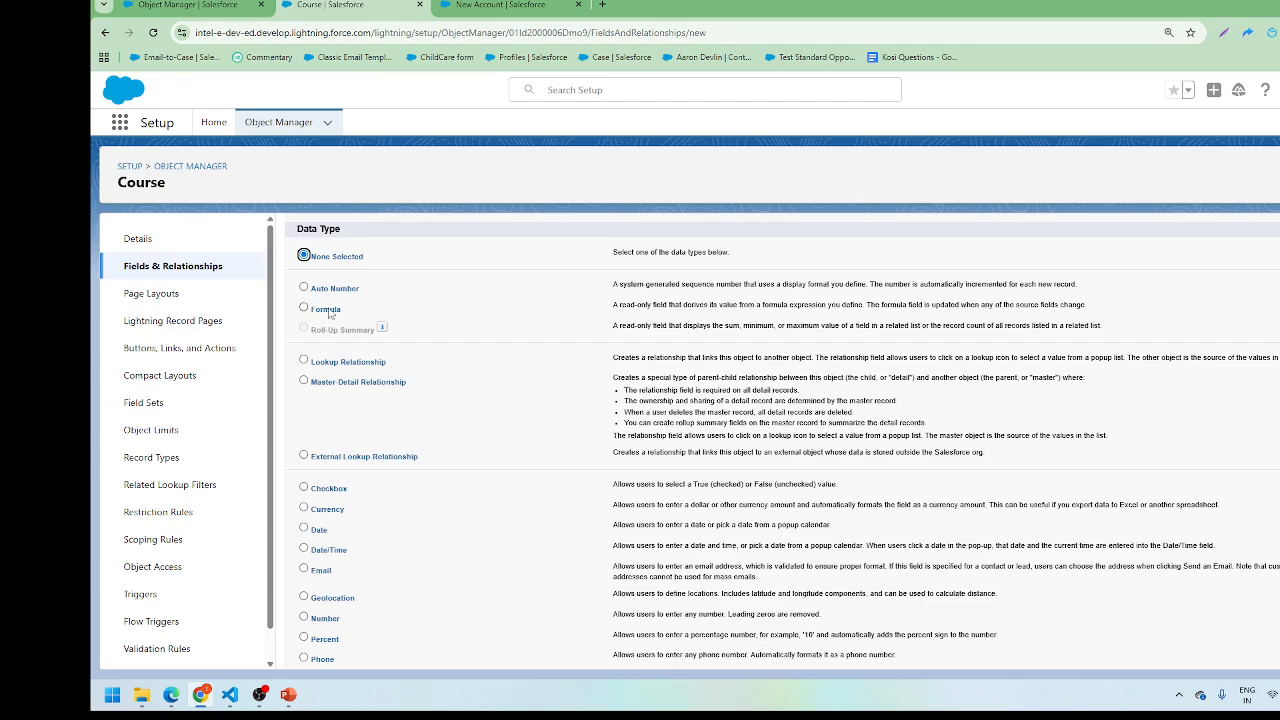
scroll(357, 459, "down", 2)
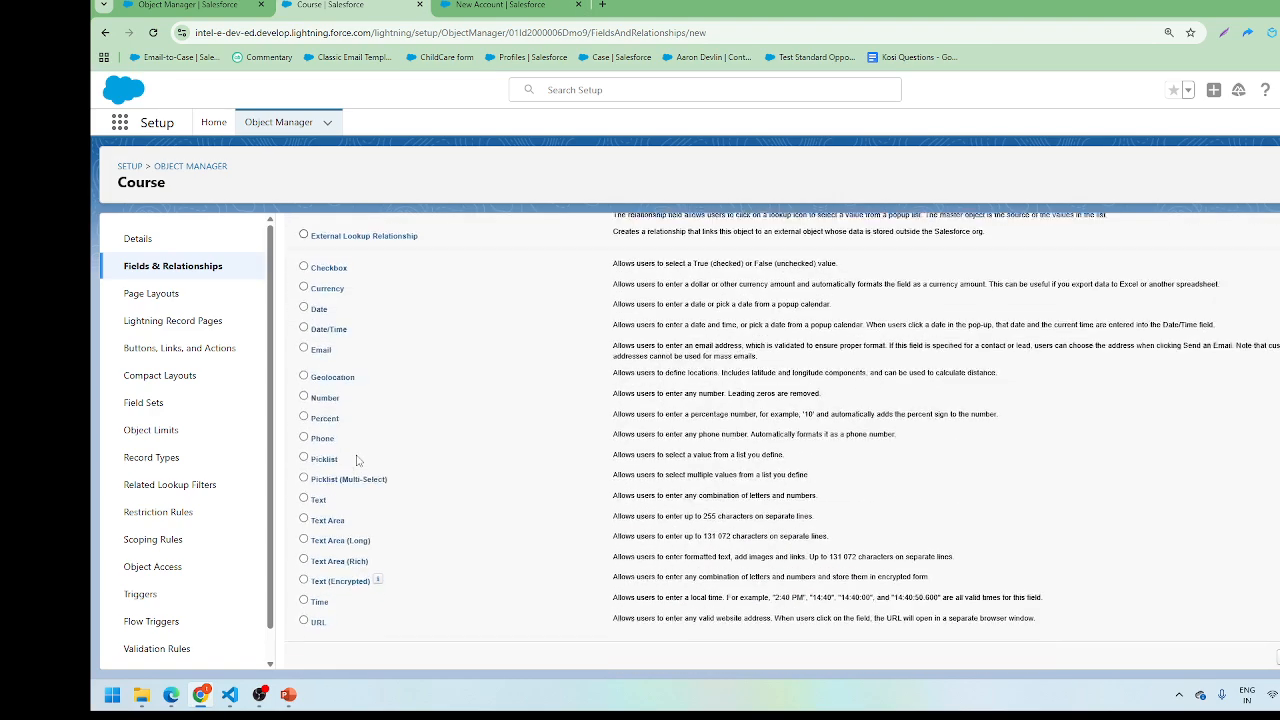
scroll(357, 459, "up", 2)
scroll(366, 417, "down", 2)
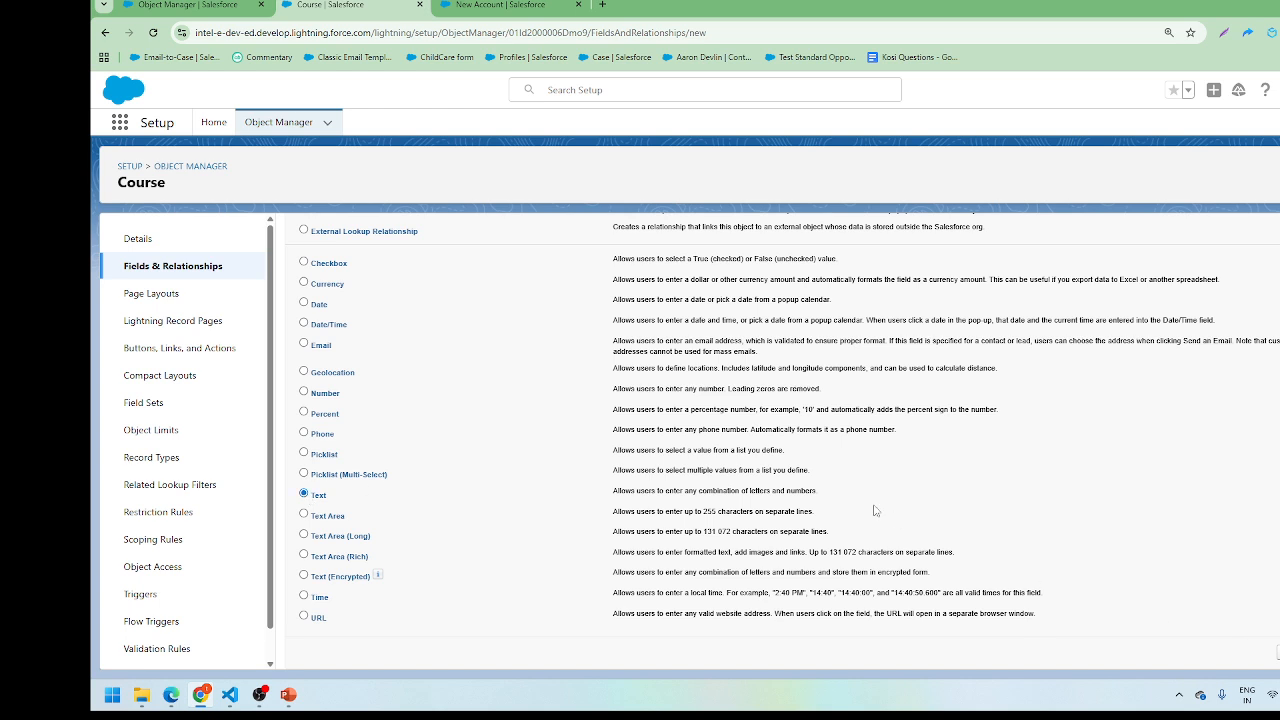
left_click(535, 335)
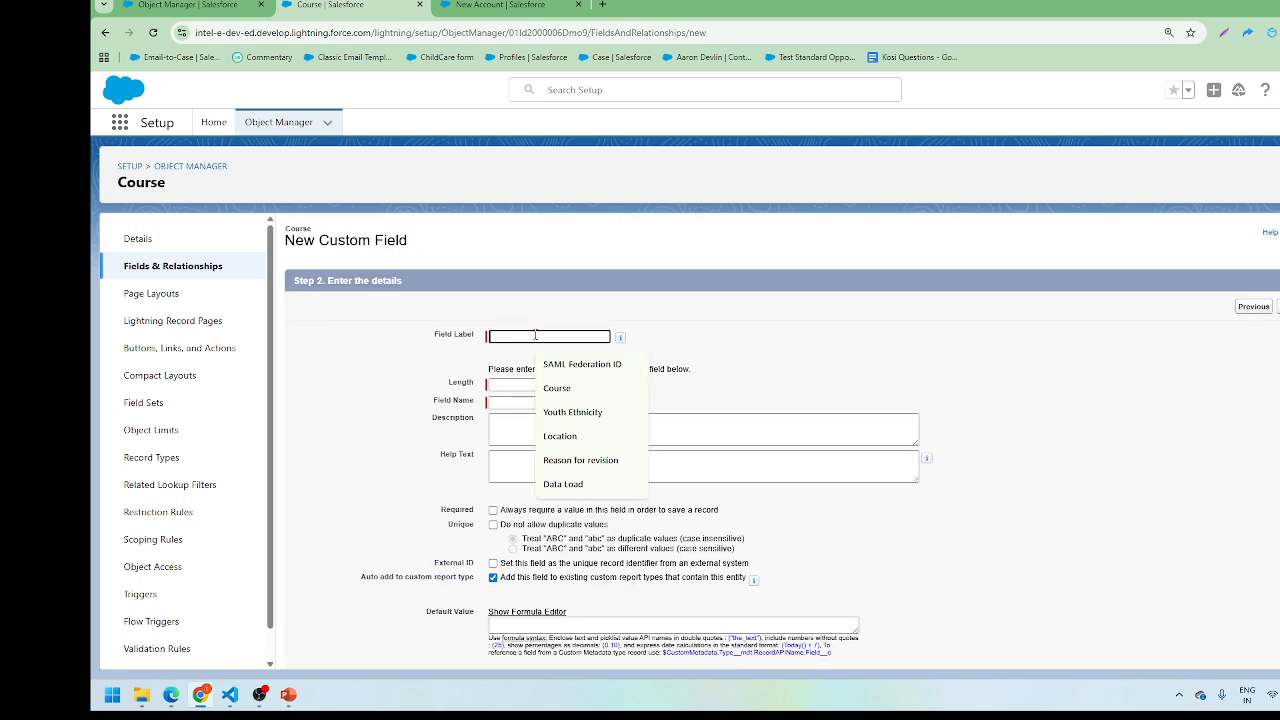
type("Course")
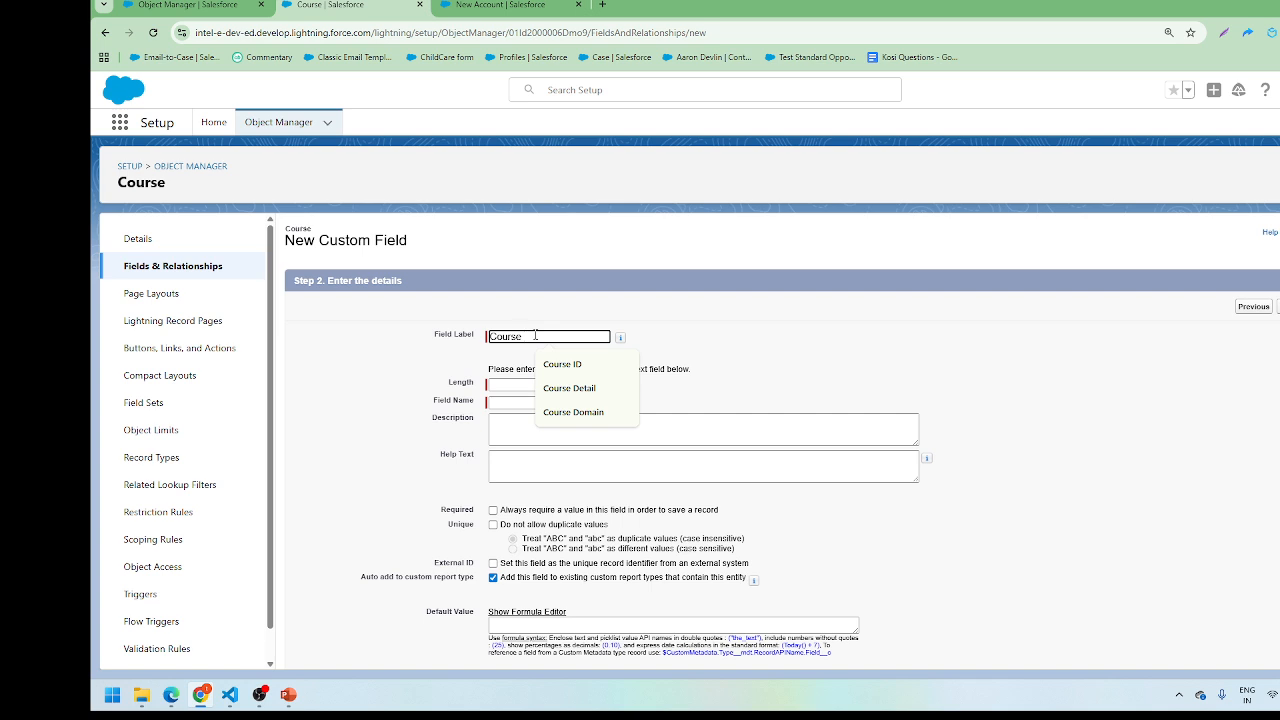
type(" Name")
key("Tab")
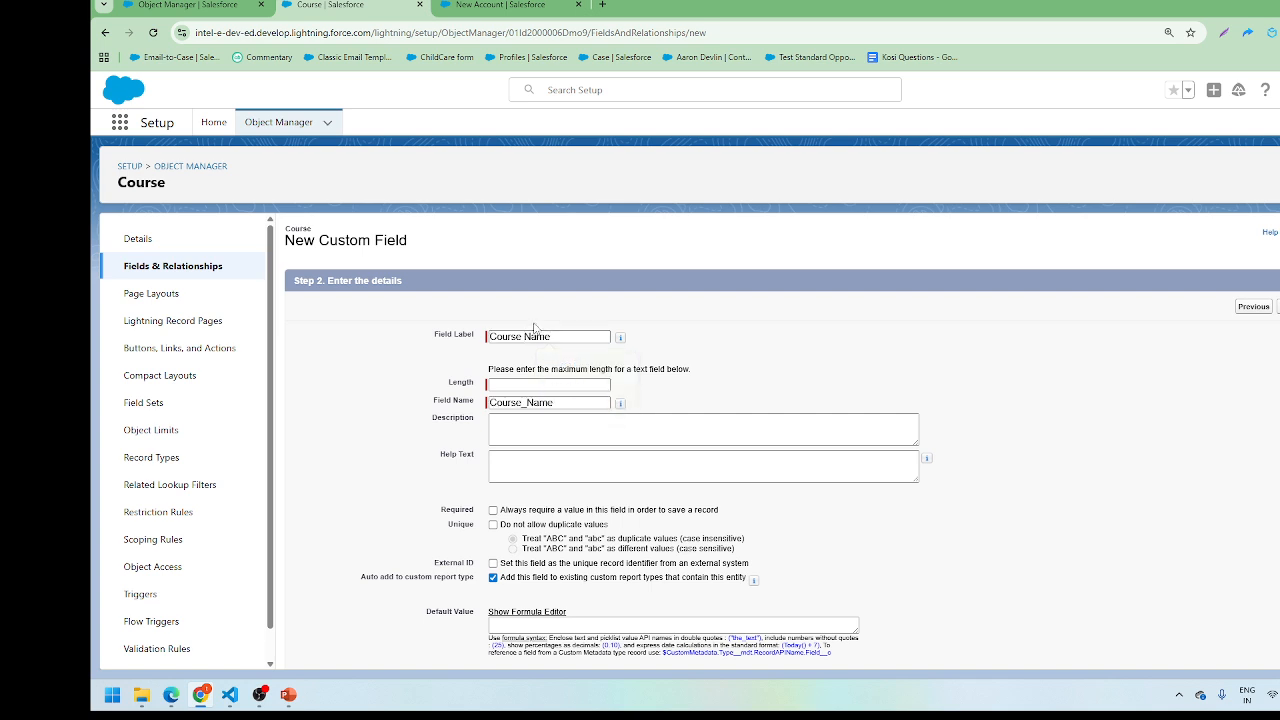
left_click(523, 384)
type("255")
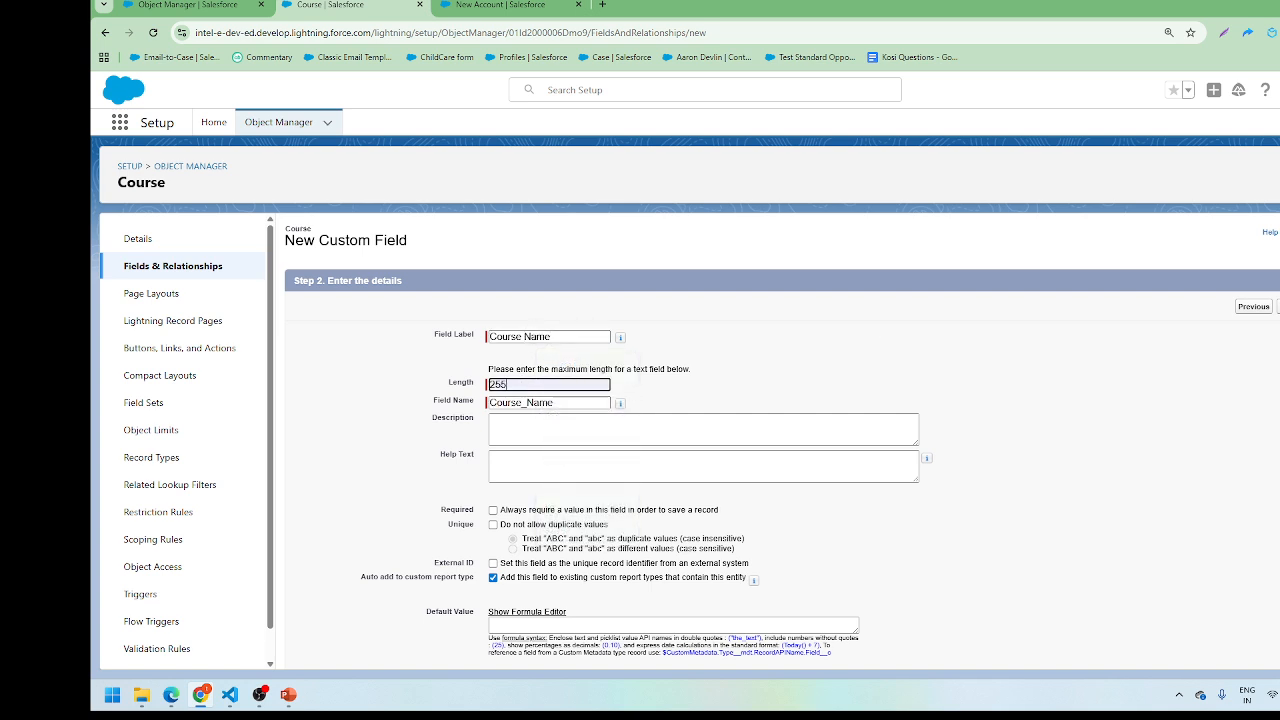
left_click(1279, 306)
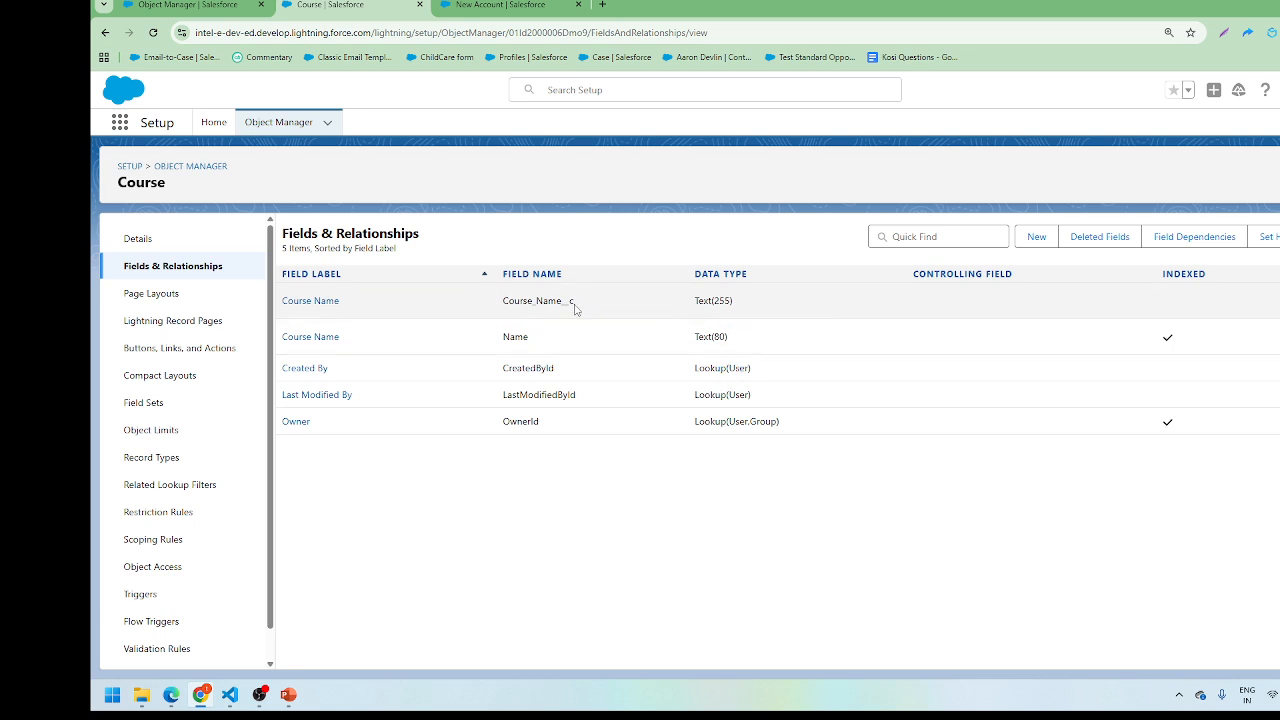
Step: Compare the Course_Name__c API name with the standard Name field, then switch to the New Account tab
left_click_drag(574, 302, 565, 305)
left_click(543, 337)
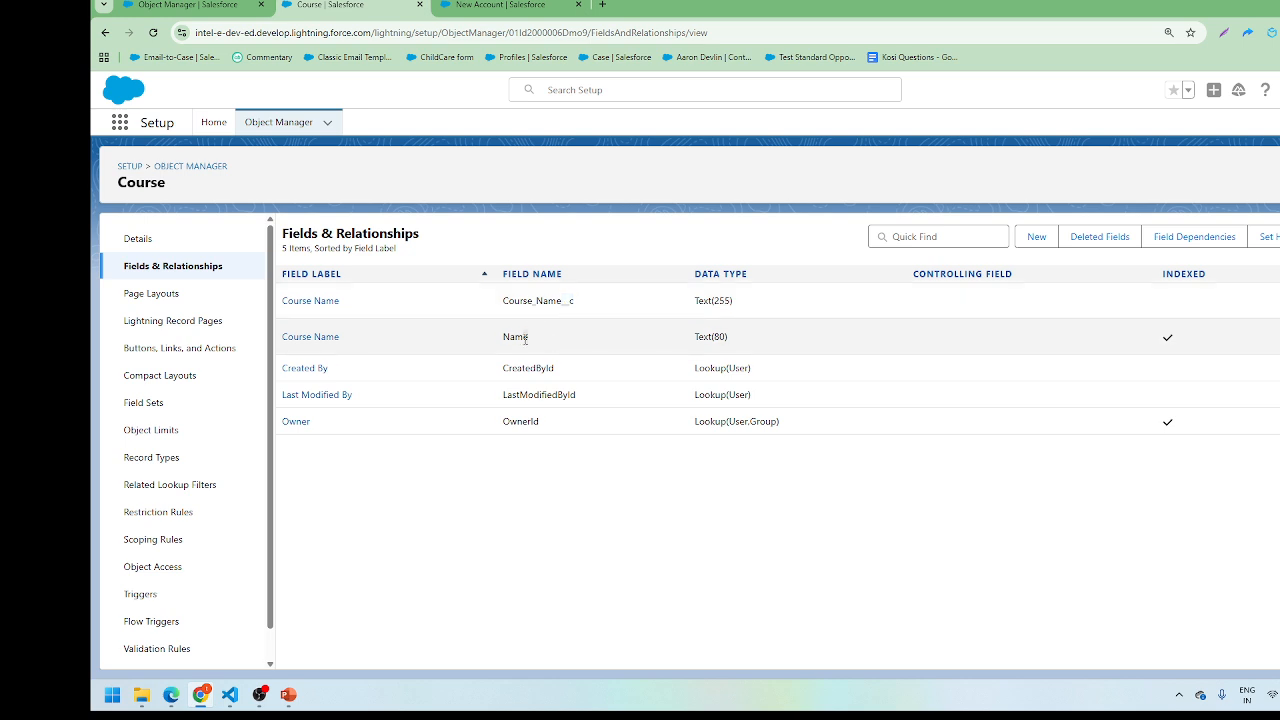
double_click(525, 340)
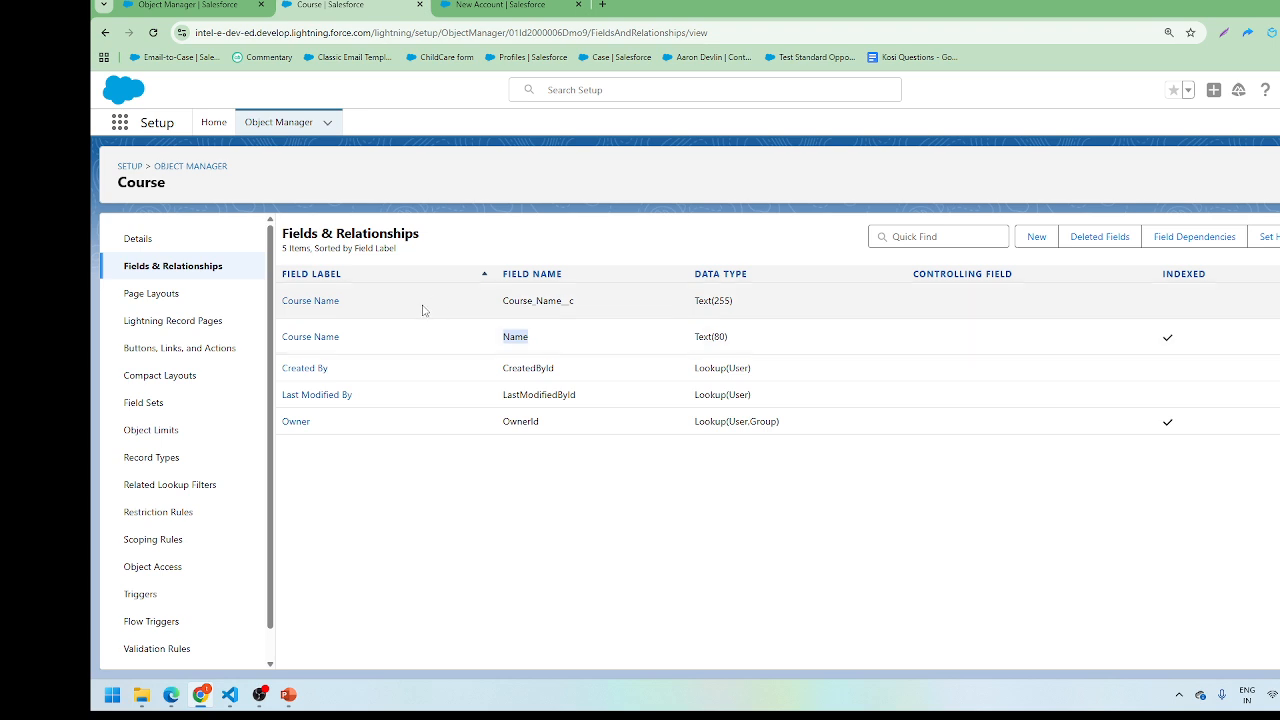
left_click(562, 6)
Step: Review the New Account form's fields, focus Annual Revenue, then return to the Object Manager tab
scroll(614, 246, "down", 5)
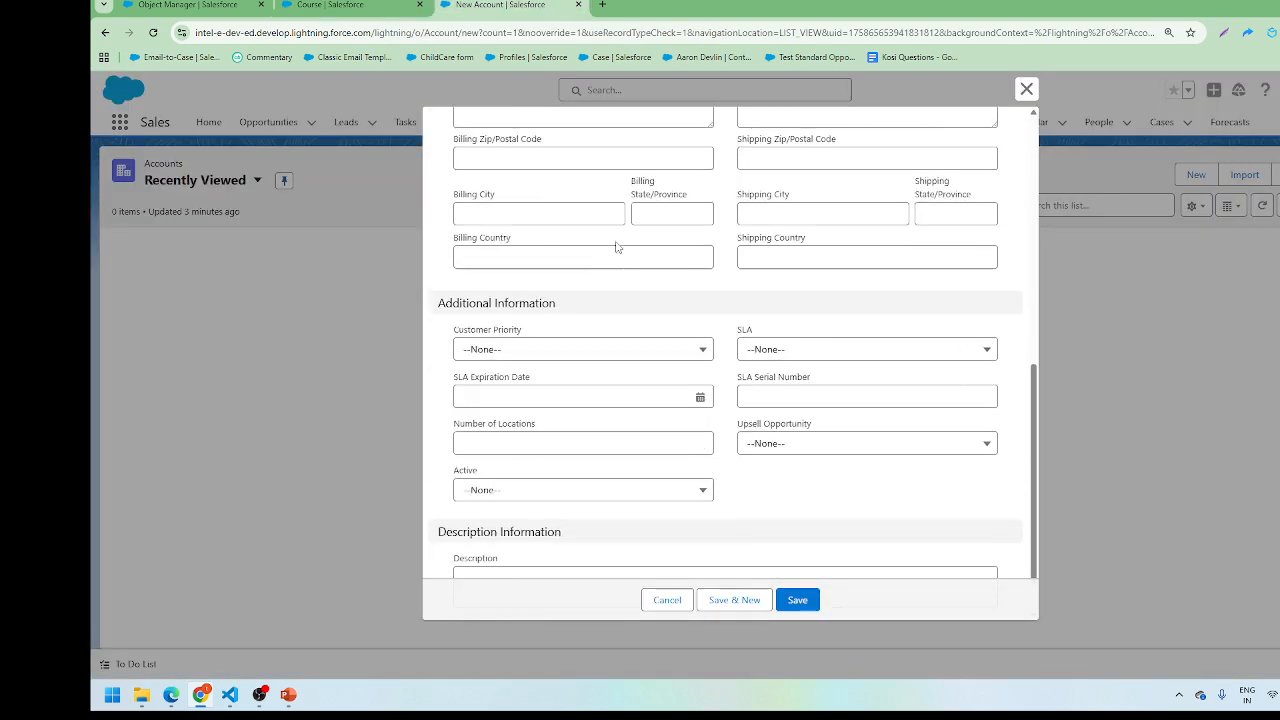
scroll(616, 247, "up", 5)
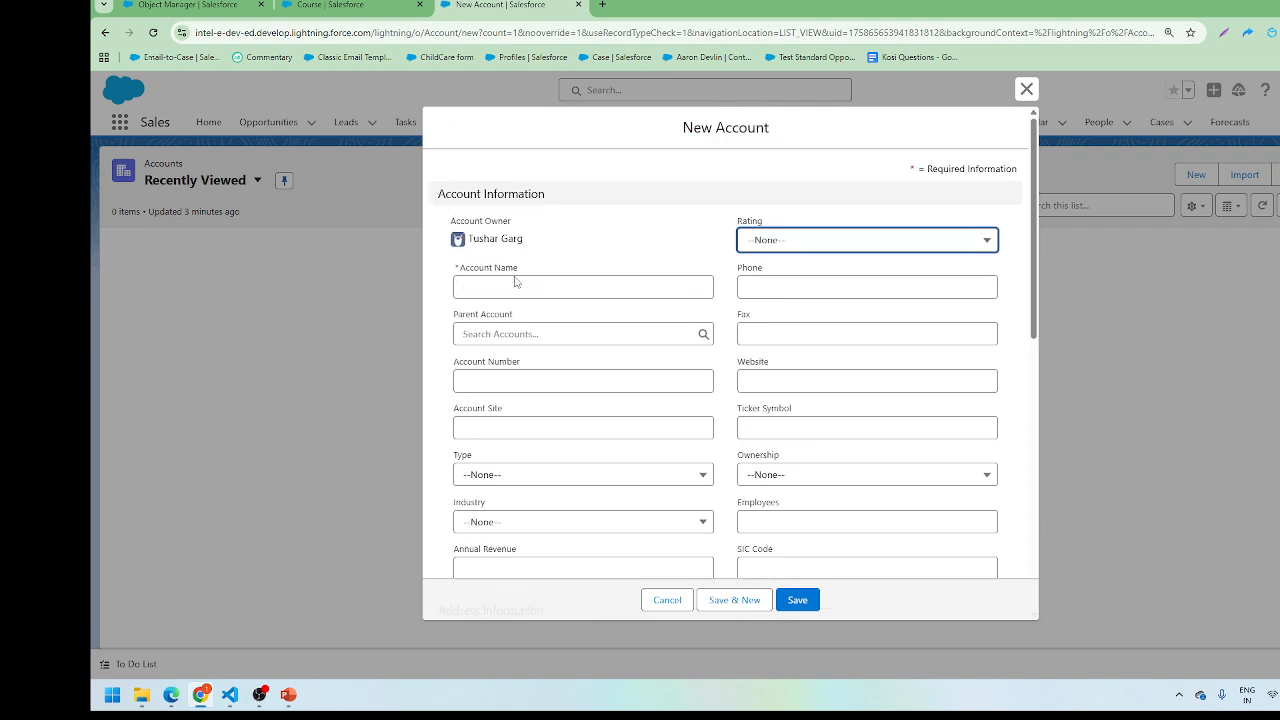
scroll(528, 314, "down", 5)
scroll(530, 316, "up", 5)
left_click_drag(549, 198, 435, 196)
scroll(502, 268, "down", 2)
scroll(502, 272, "down", 2)
scroll(500, 271, "up", 2)
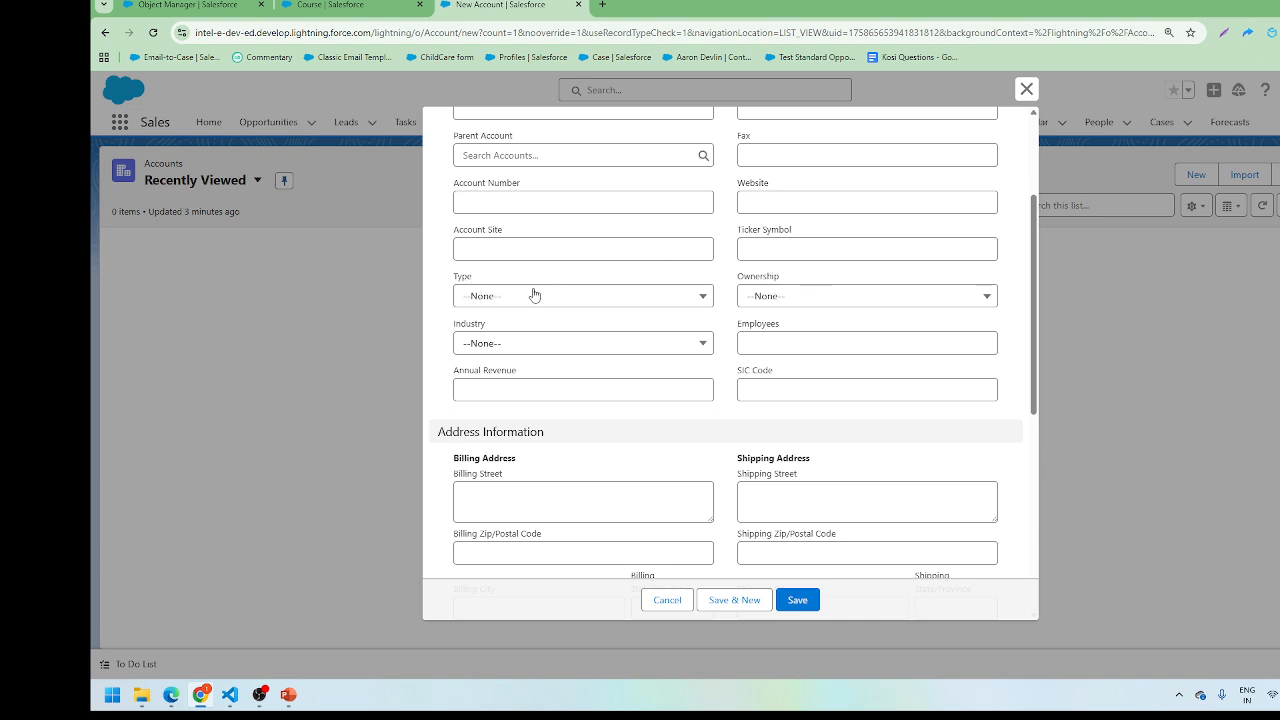
scroll(534, 291, "down", 1)
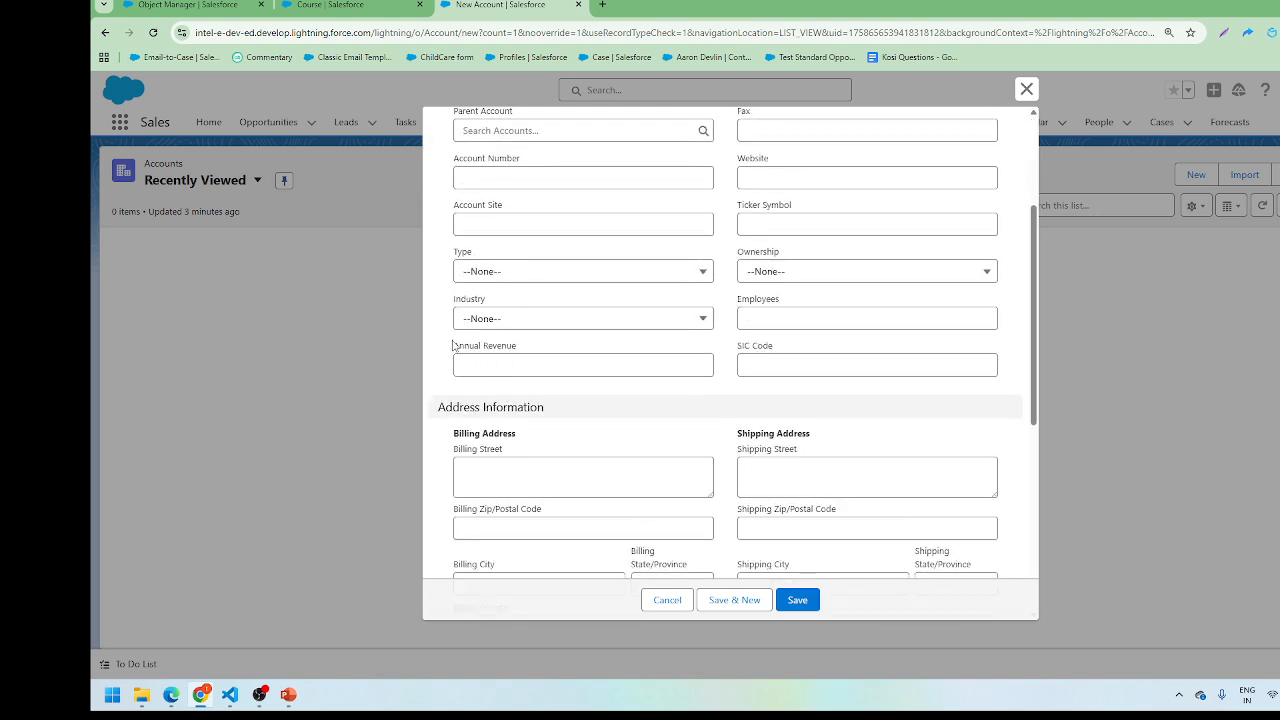
left_click_drag(453, 346, 517, 345)
left_click(510, 346)
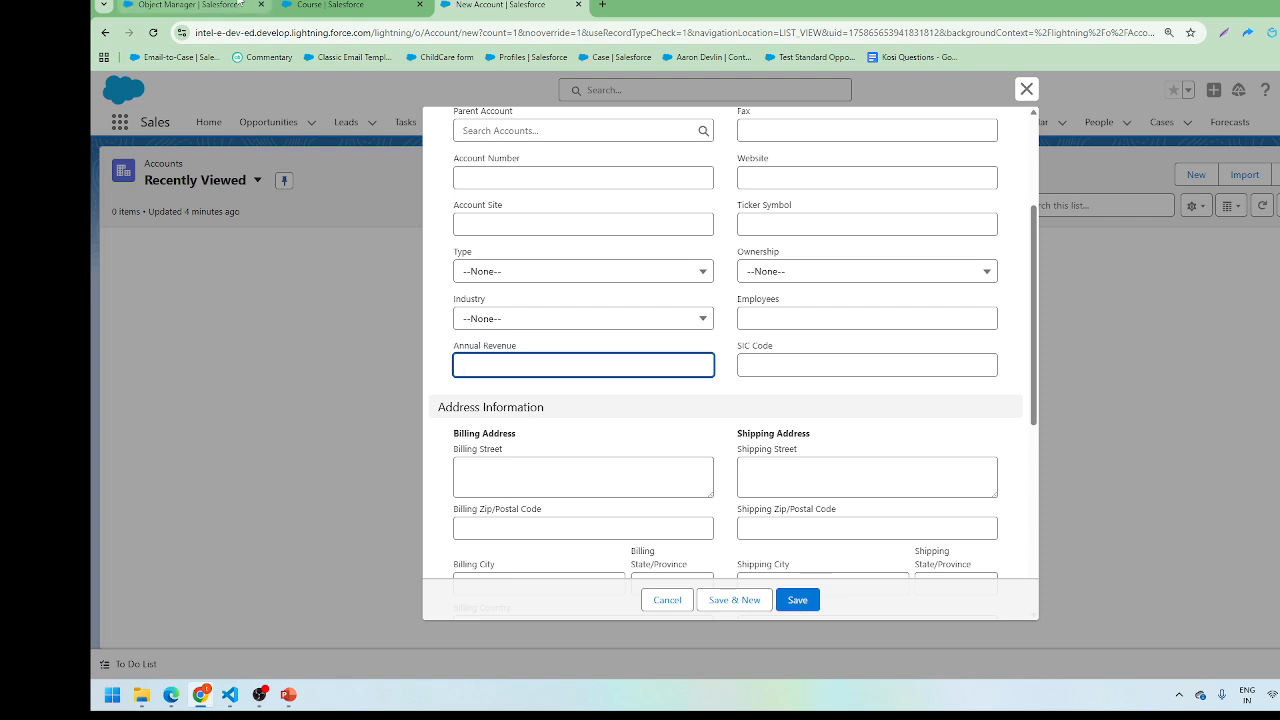
left_click(185, 5)
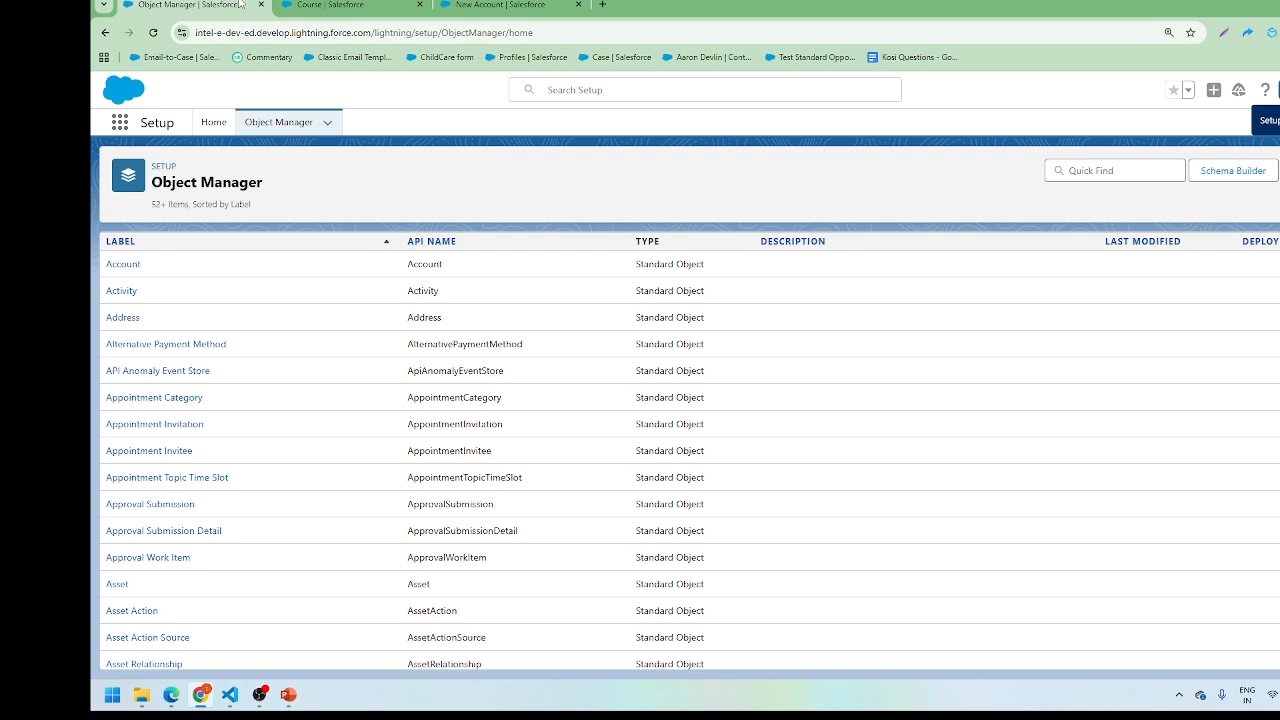
Step: Check Account's Page Layout Assignment, then open Account Layout in the page layout editor
left_click(133, 267)
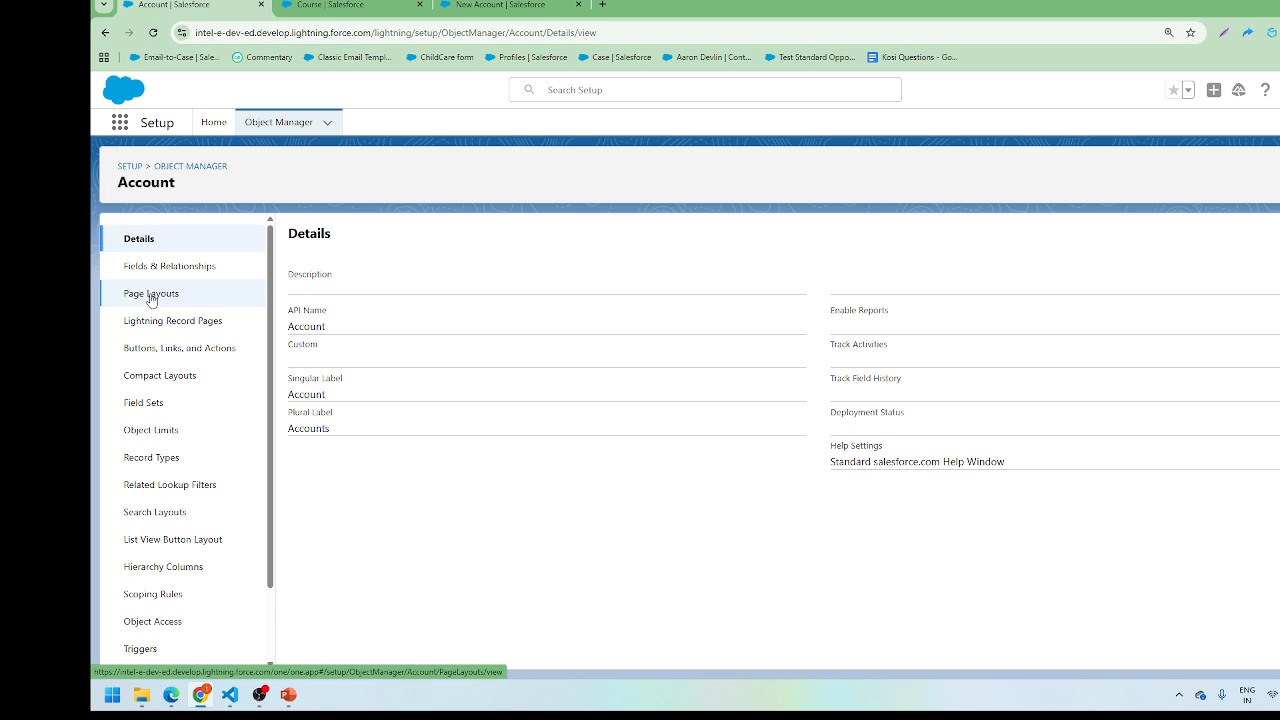
left_click(151, 294)
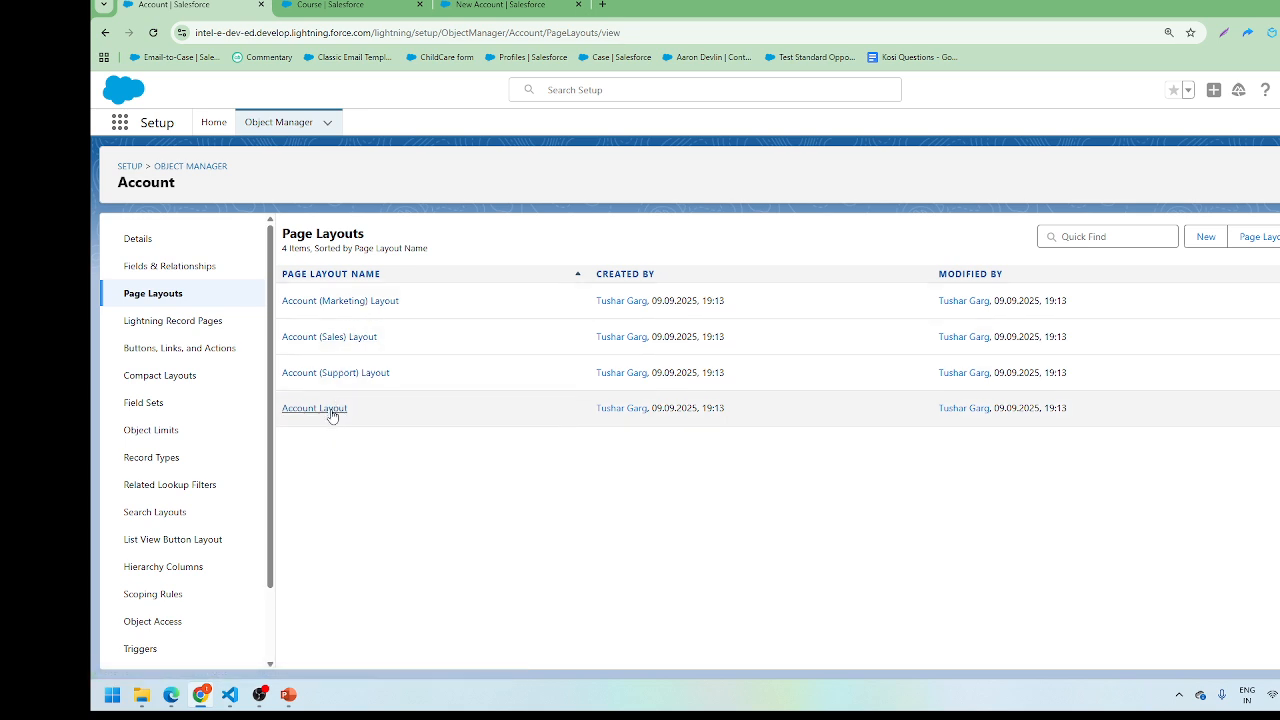
left_click(332, 412)
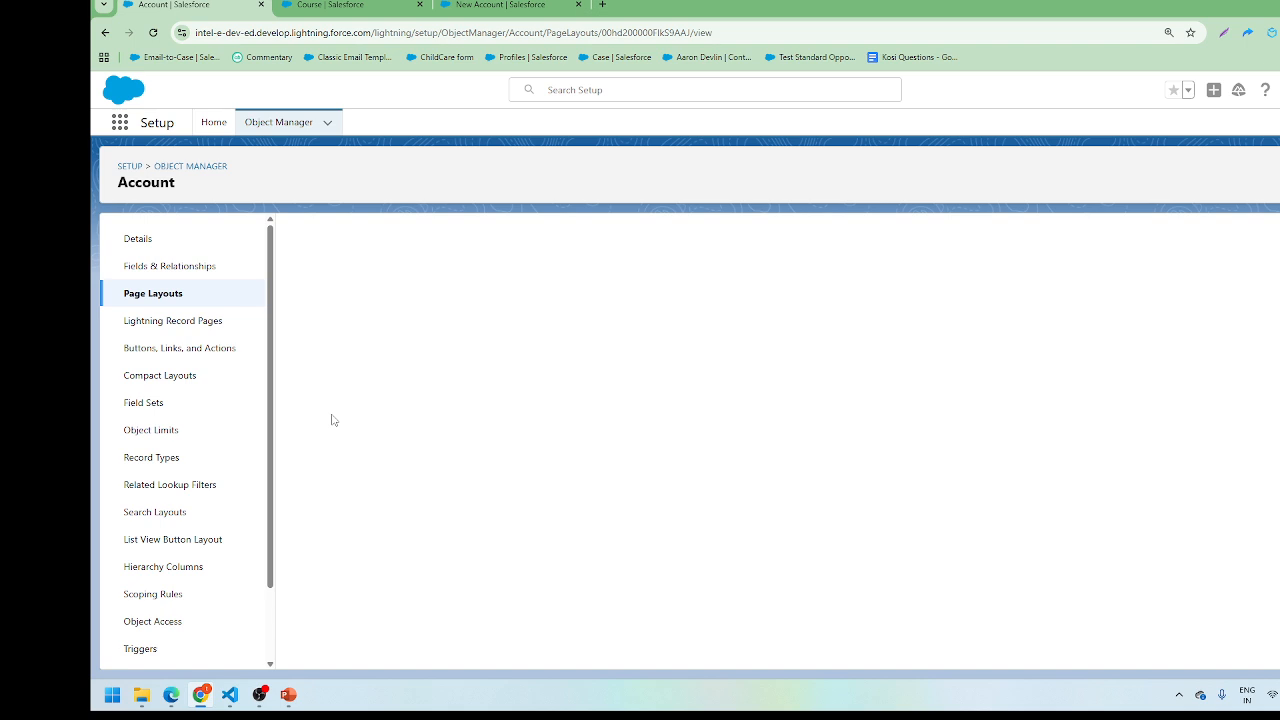
left_click(255, 294)
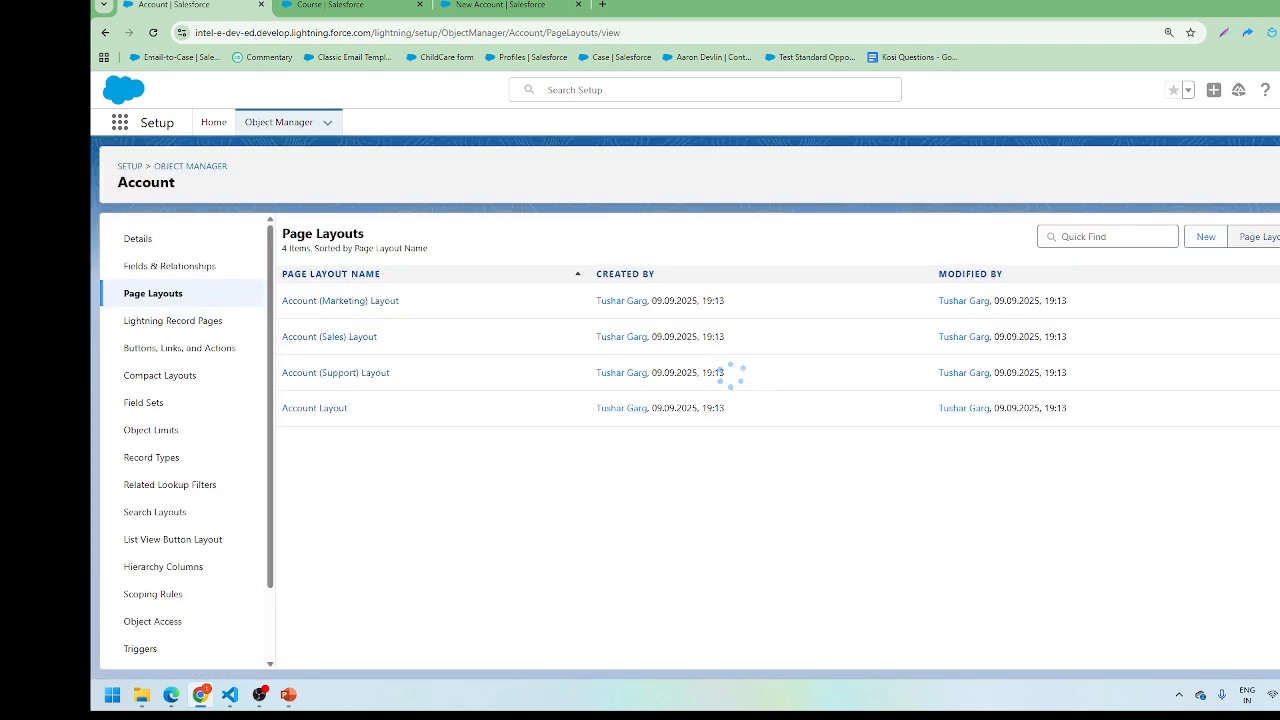
left_click(1268, 237)
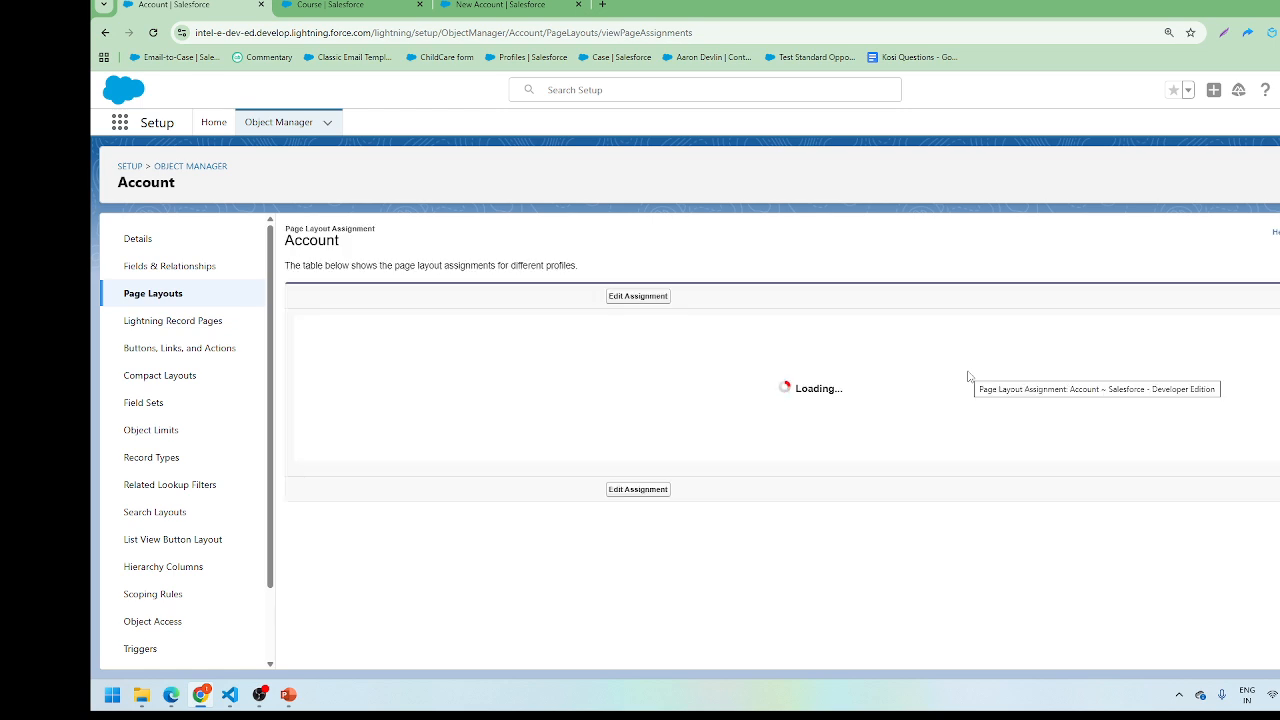
scroll(968, 376, "down", 2)
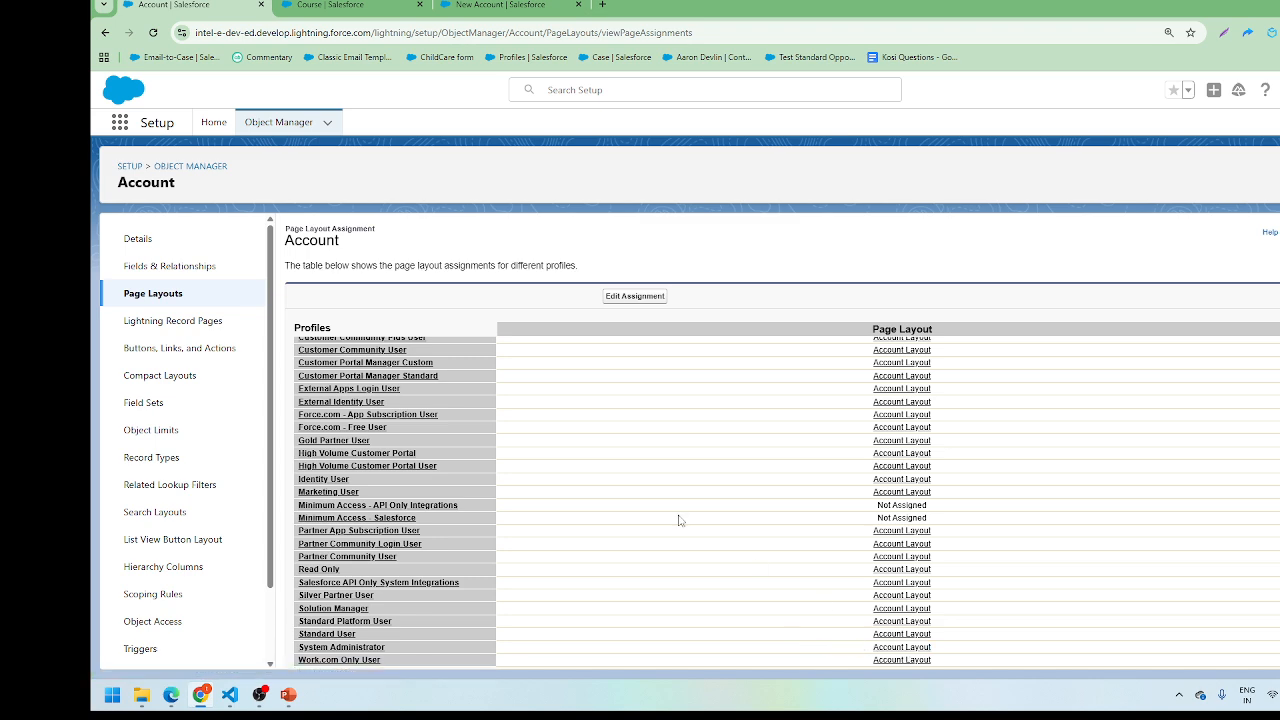
key("alt+Left")
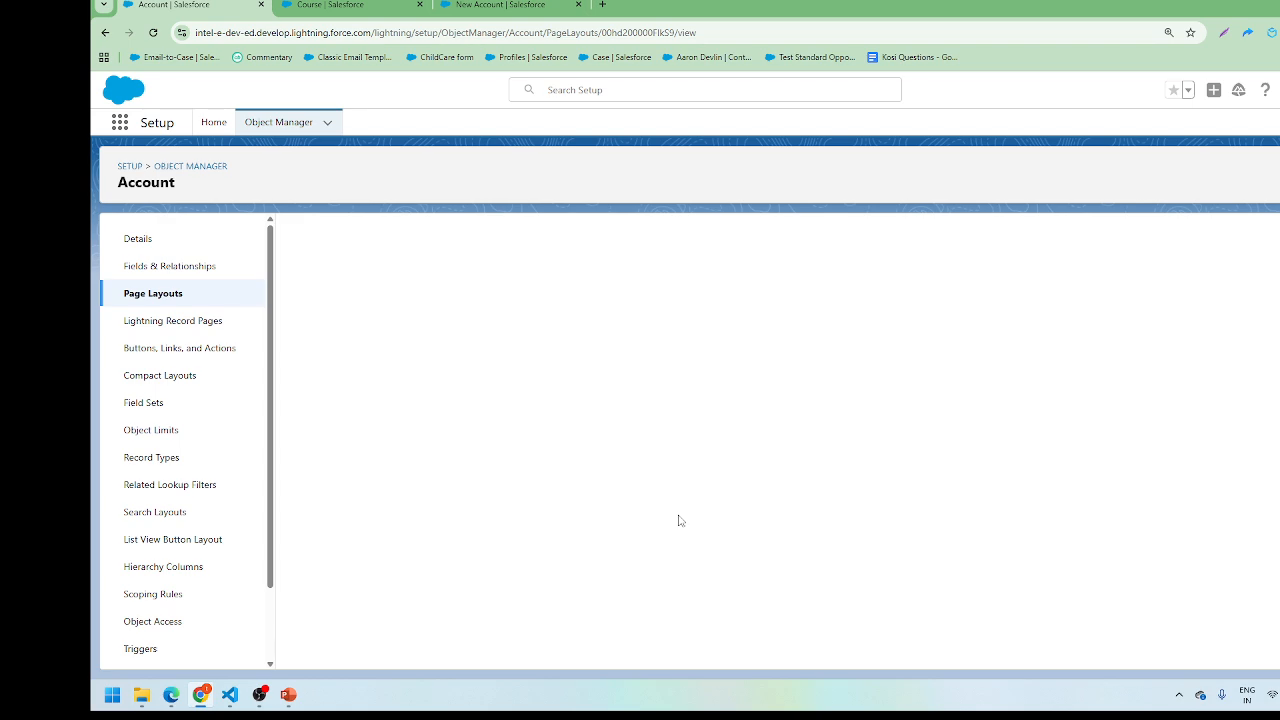
scroll(678, 520, "down", 5)
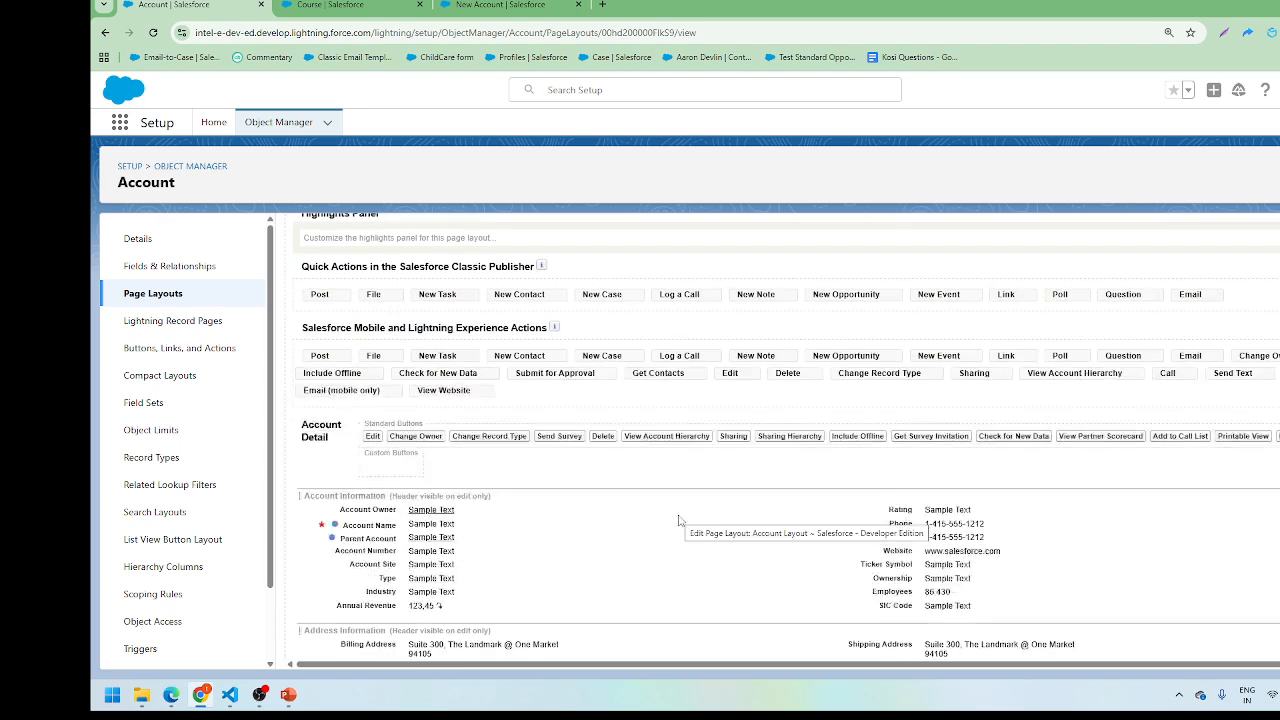
Step: Move Account Name and Parent Account beside Phone, add Account Source above Industry, and drop a new section below Industry
scroll(678, 520, "up", 1)
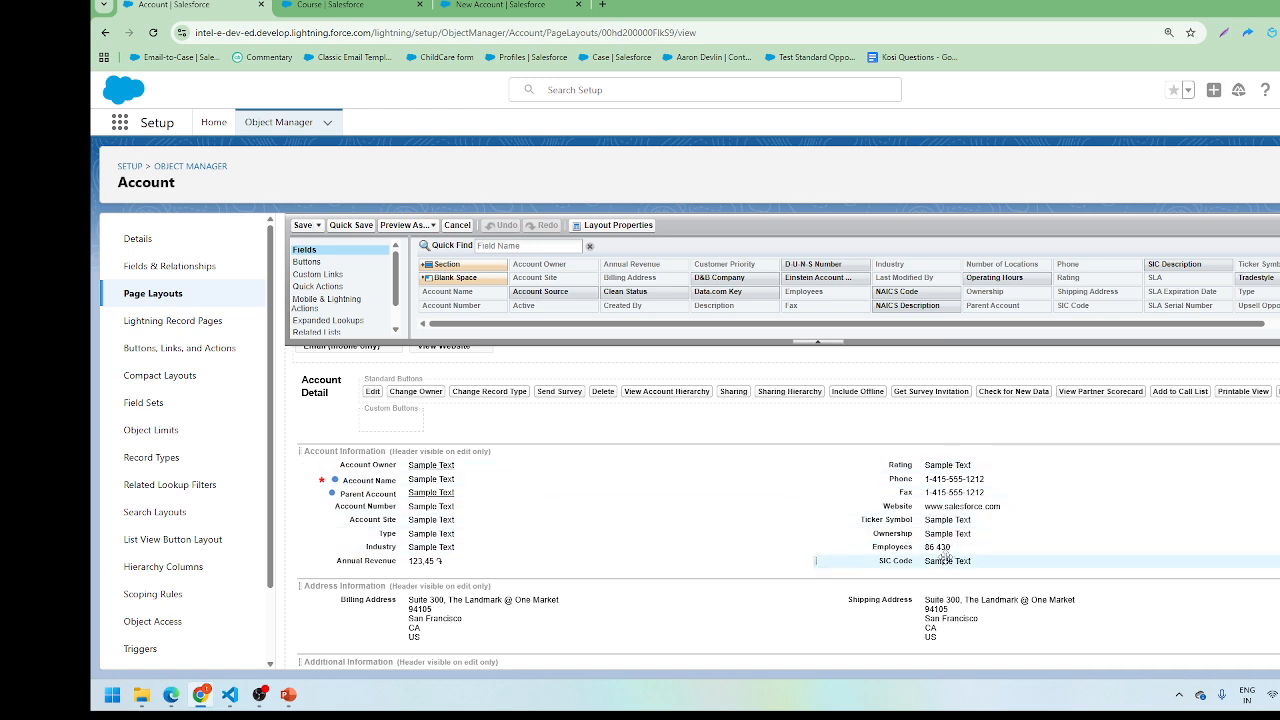
left_click(535, 480)
left_click_drag(535, 480, 560, 556)
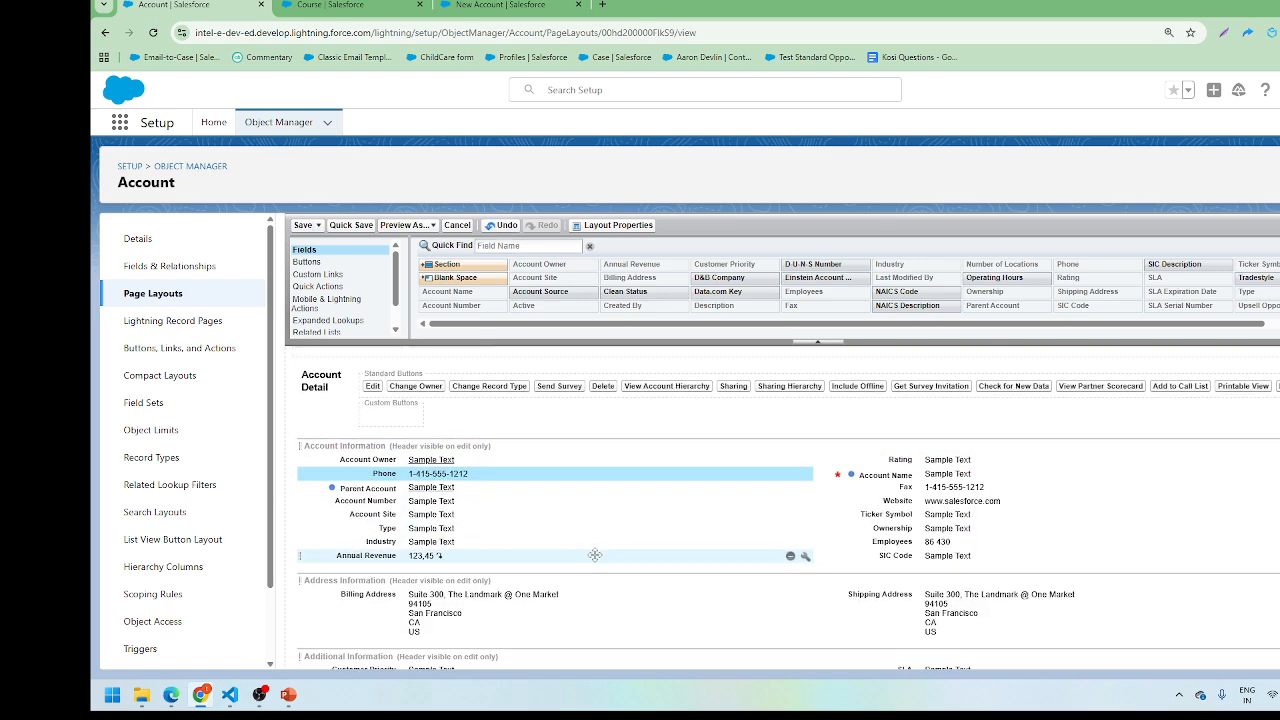
left_click_drag(540, 291, 531, 552)
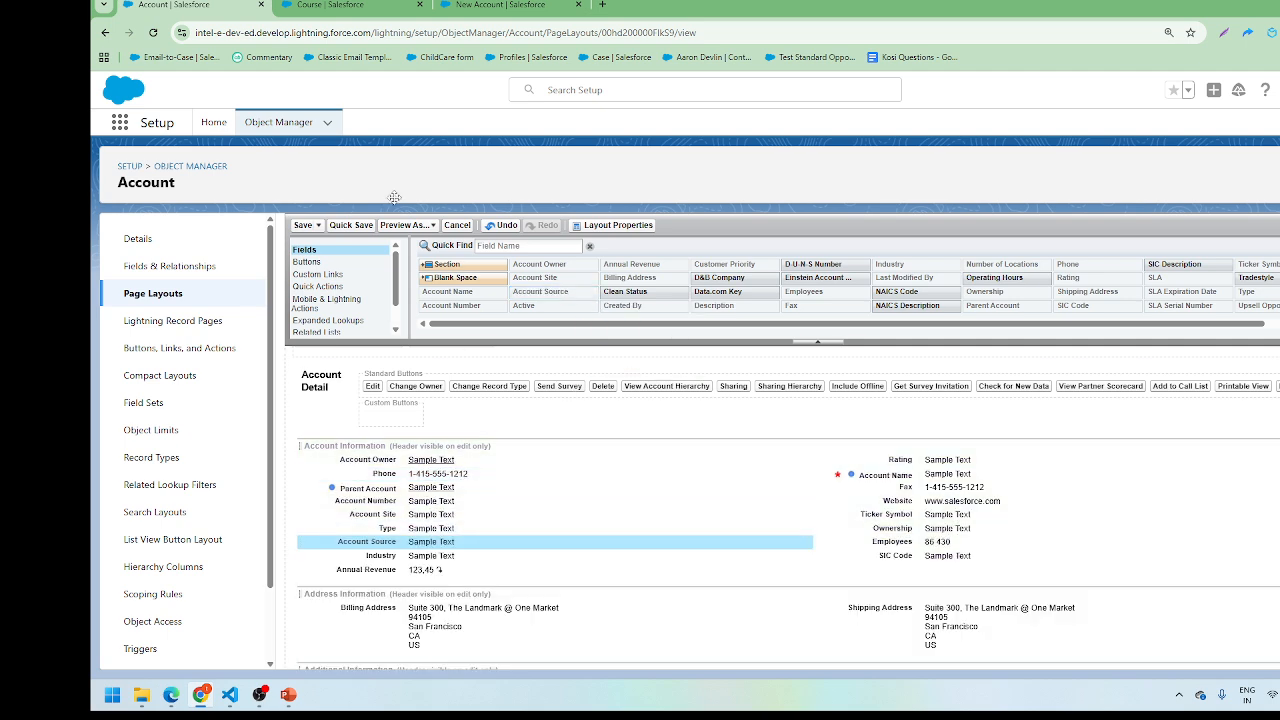
left_click_drag(481, 260, 447, 569)
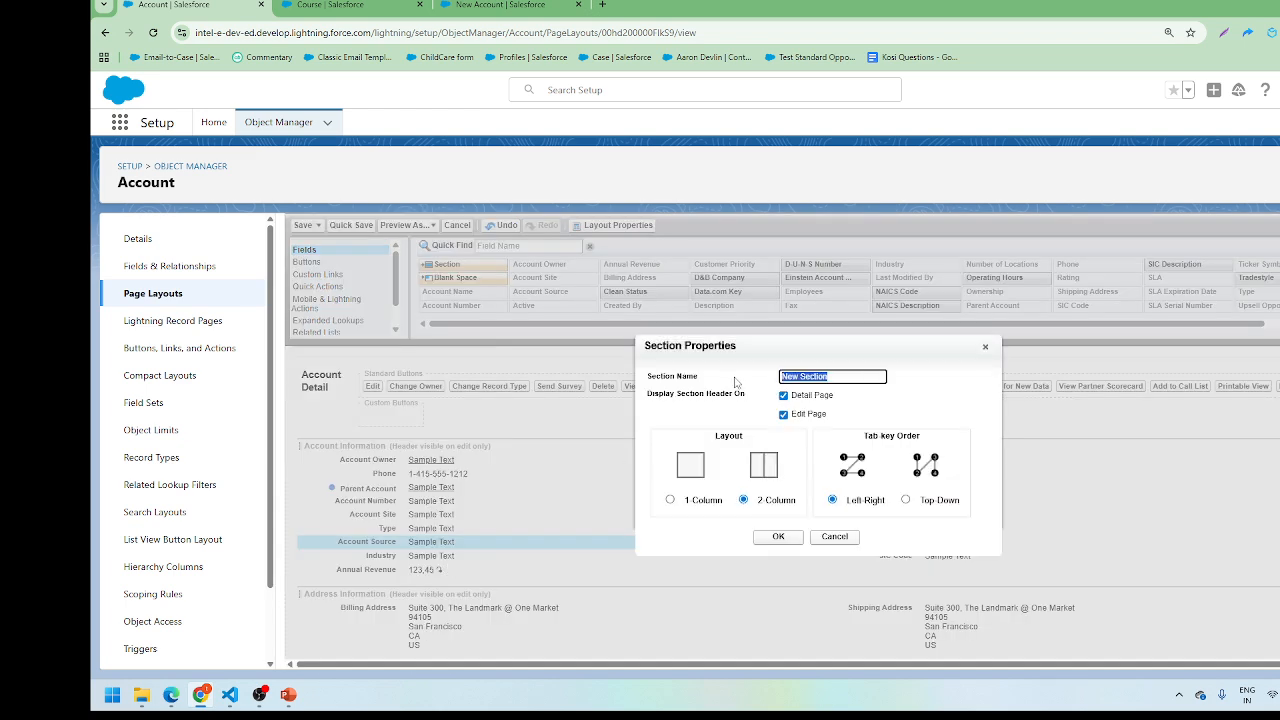
Step: Name the new layout section 'Revenue'
key("BackSpace")
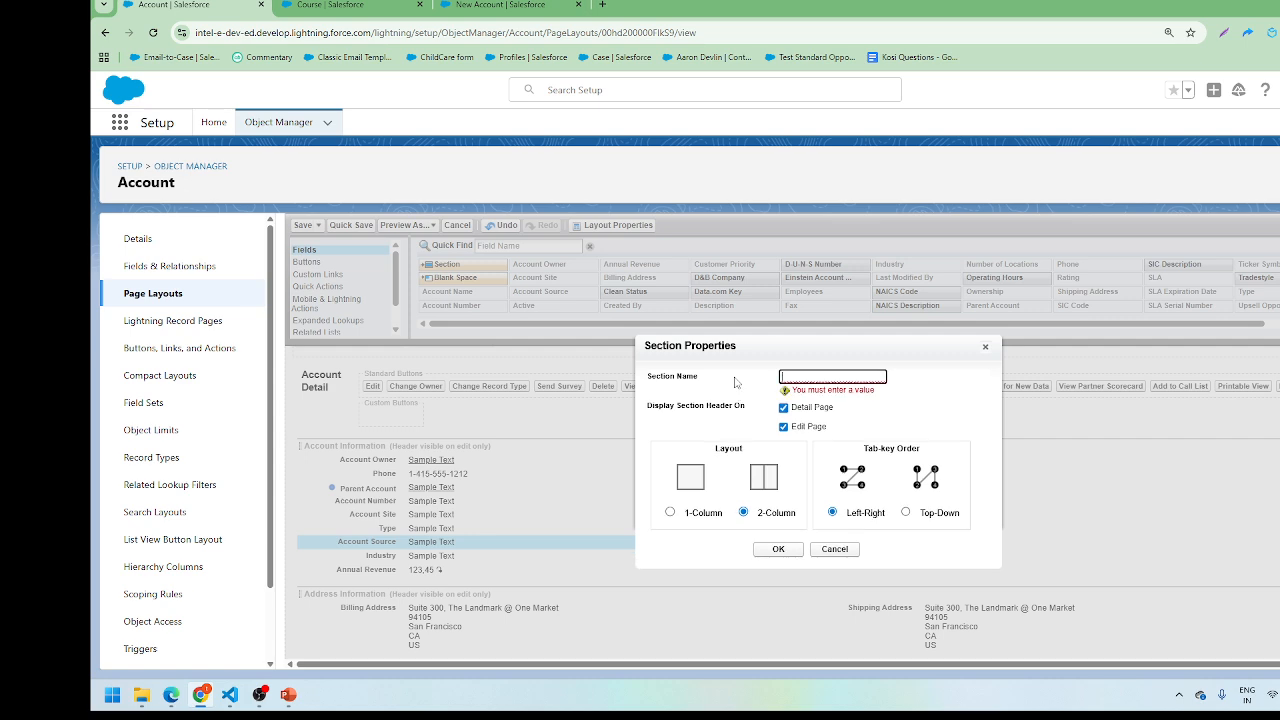
type("Revenue")
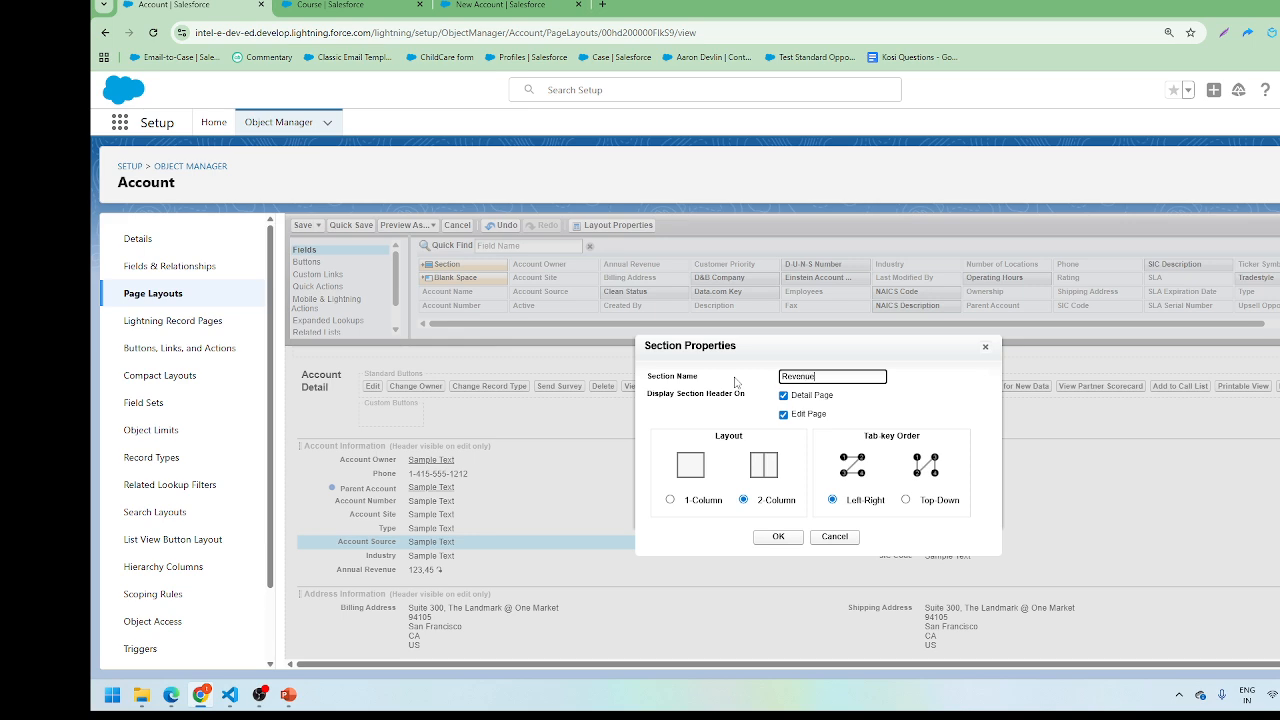
left_click(778, 536)
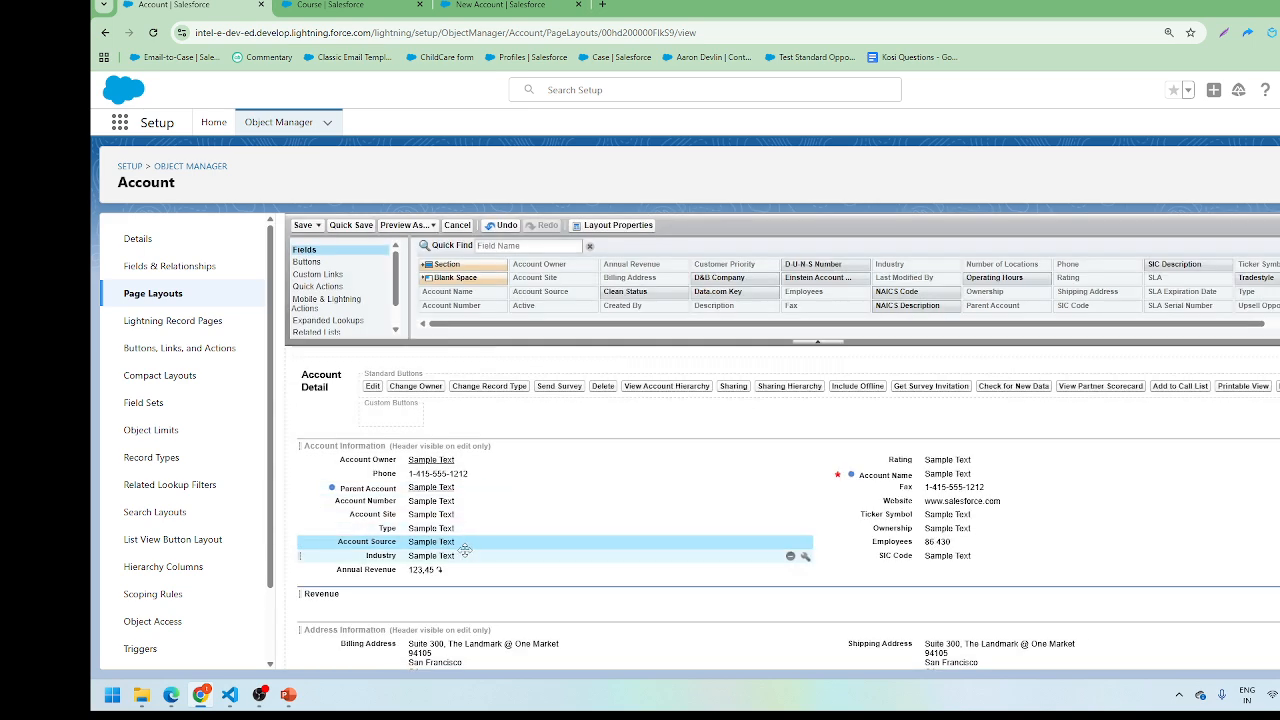
Step: Move Annual Revenue into the Revenue section and display the mobile and Lightning actions
left_click_drag(450, 568, 457, 617)
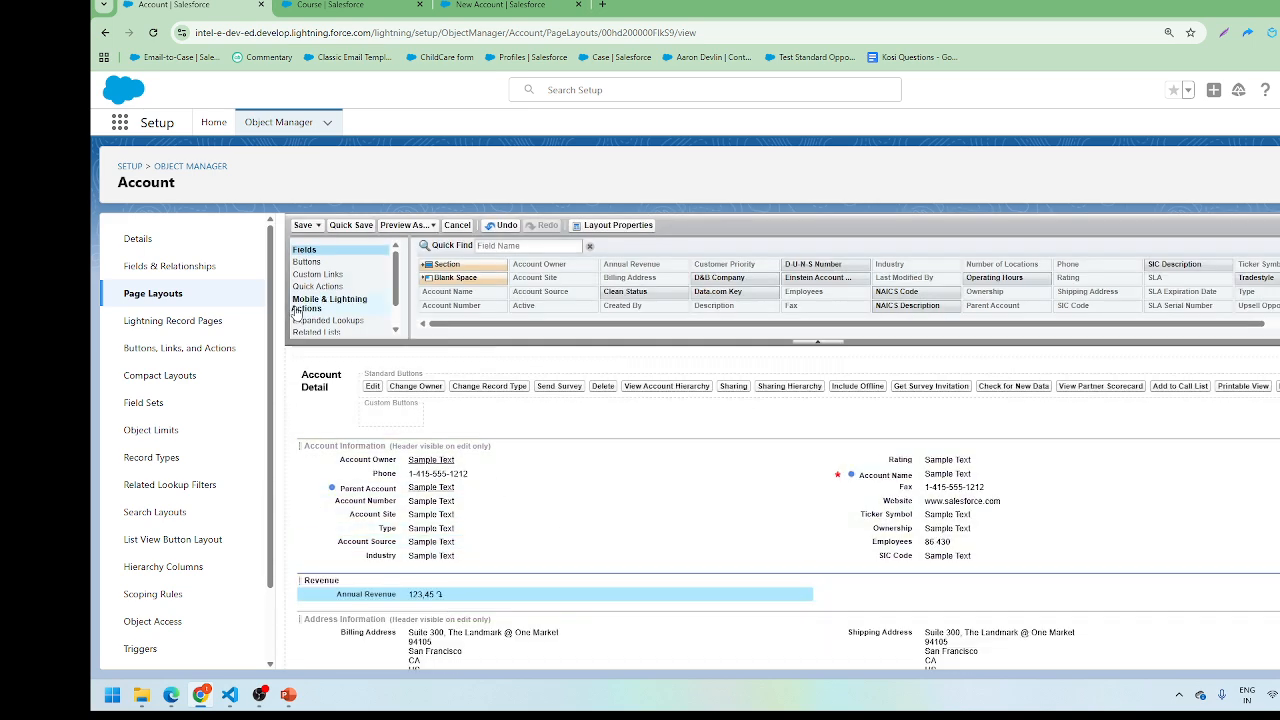
scroll(421, 445, "up", 1)
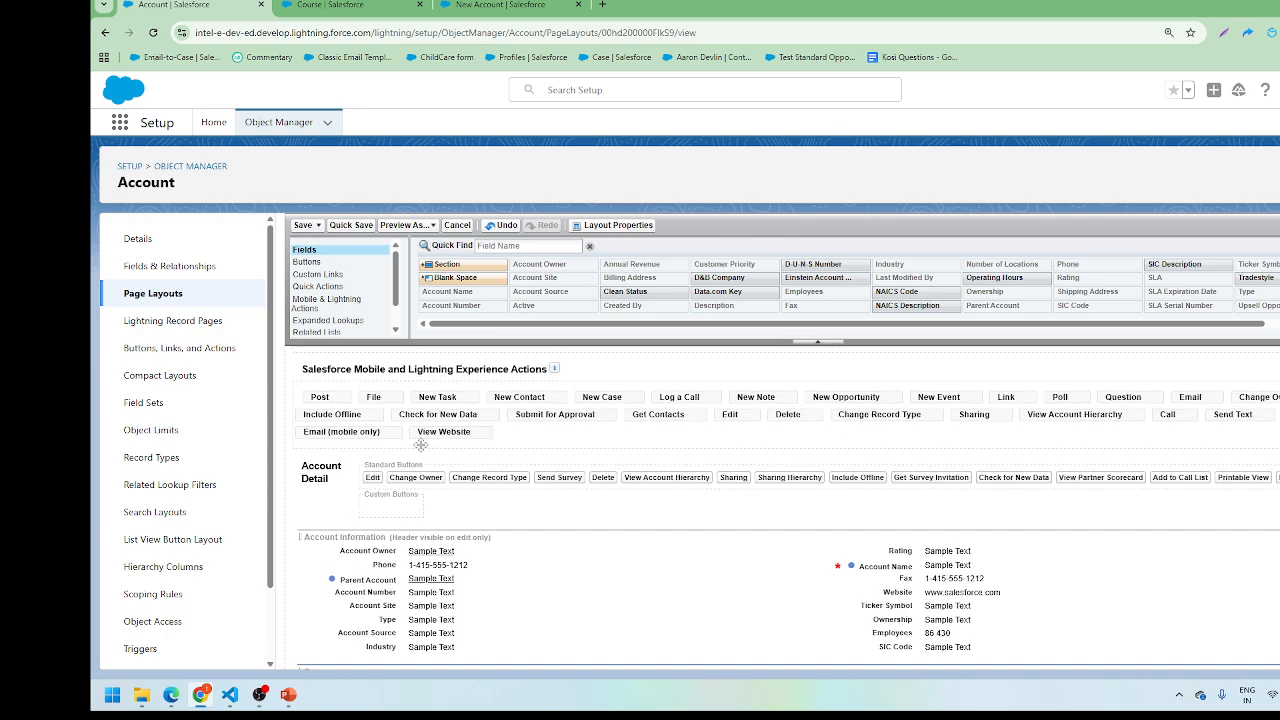
scroll(421, 445, "up", 2)
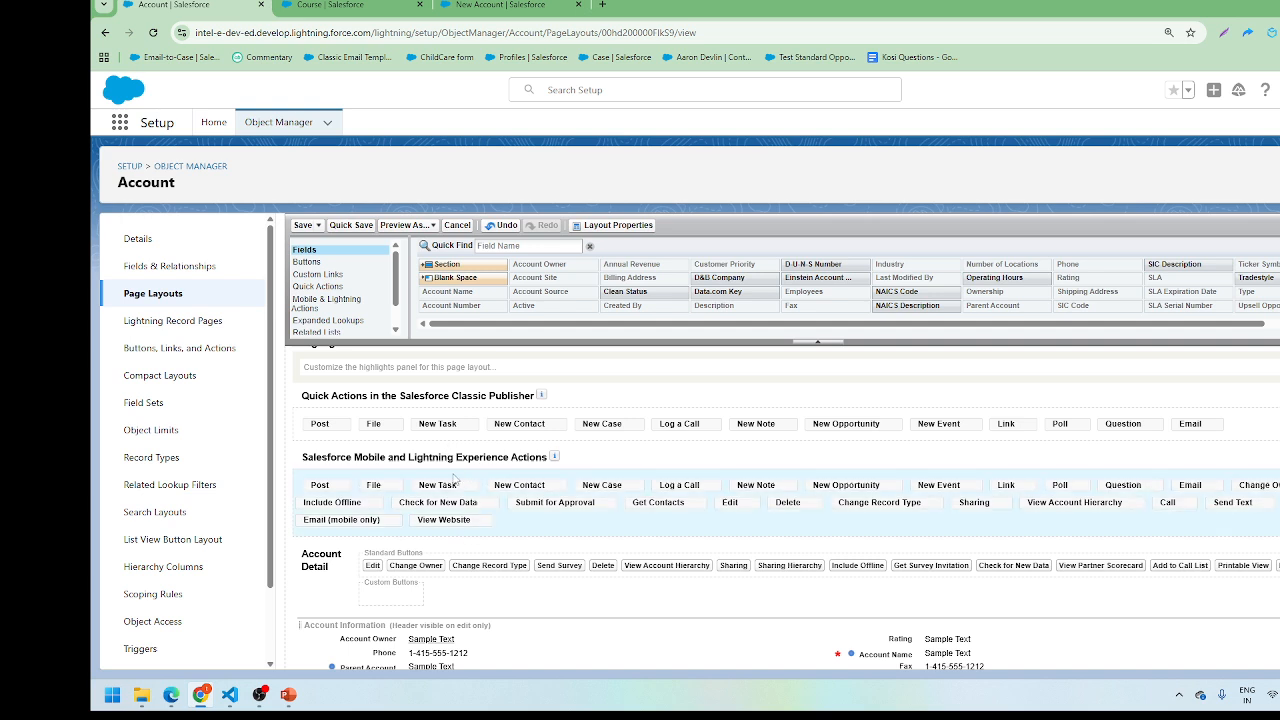
left_click(326, 305)
Step: Cancel the unsaved New Account form
left_click(510, 4)
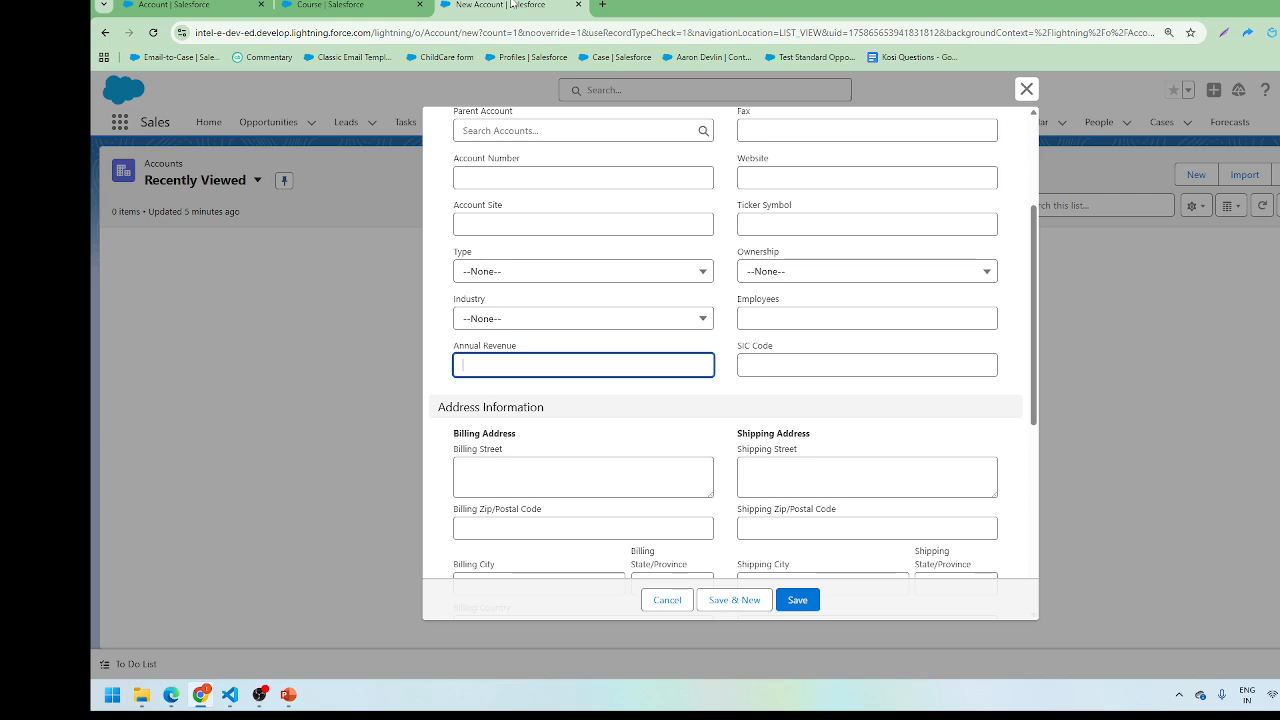
left_click(330, 4)
left_click(500, 4)
left_click(667, 600)
Step: Open Burlington Textiles Corp of America from the All Accounts list view
left_click(236, 188)
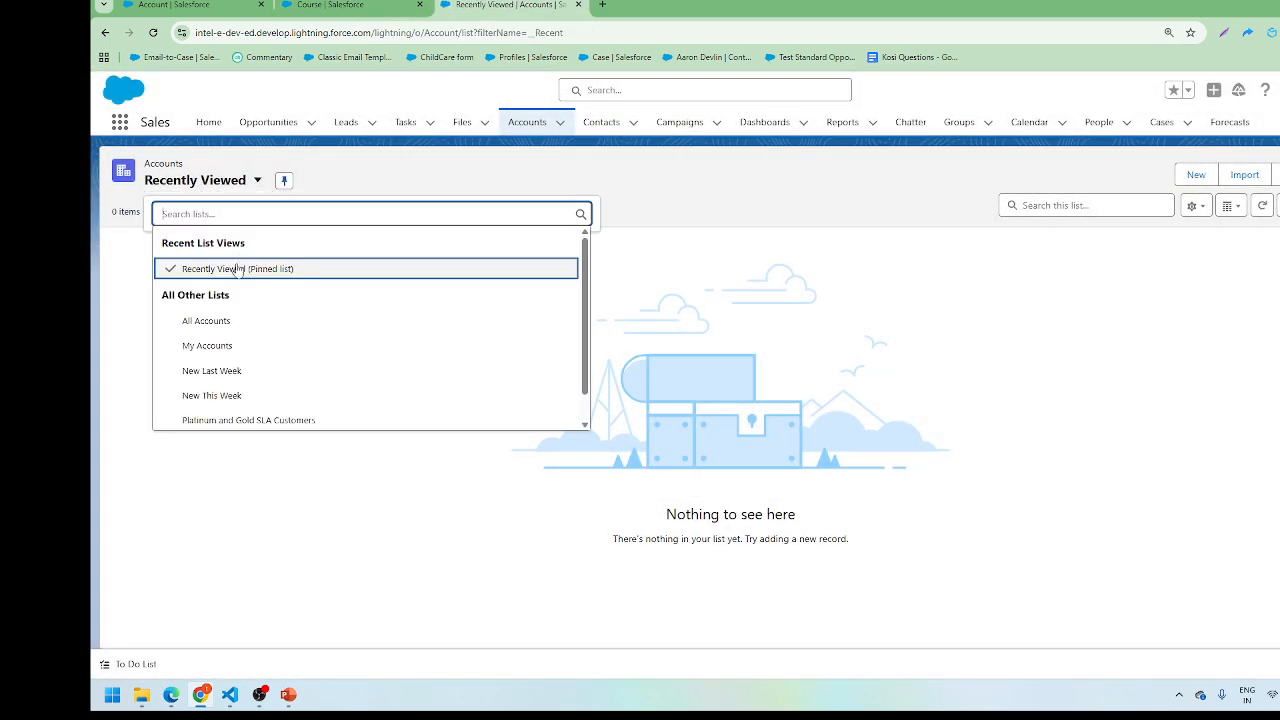
left_click(234, 322)
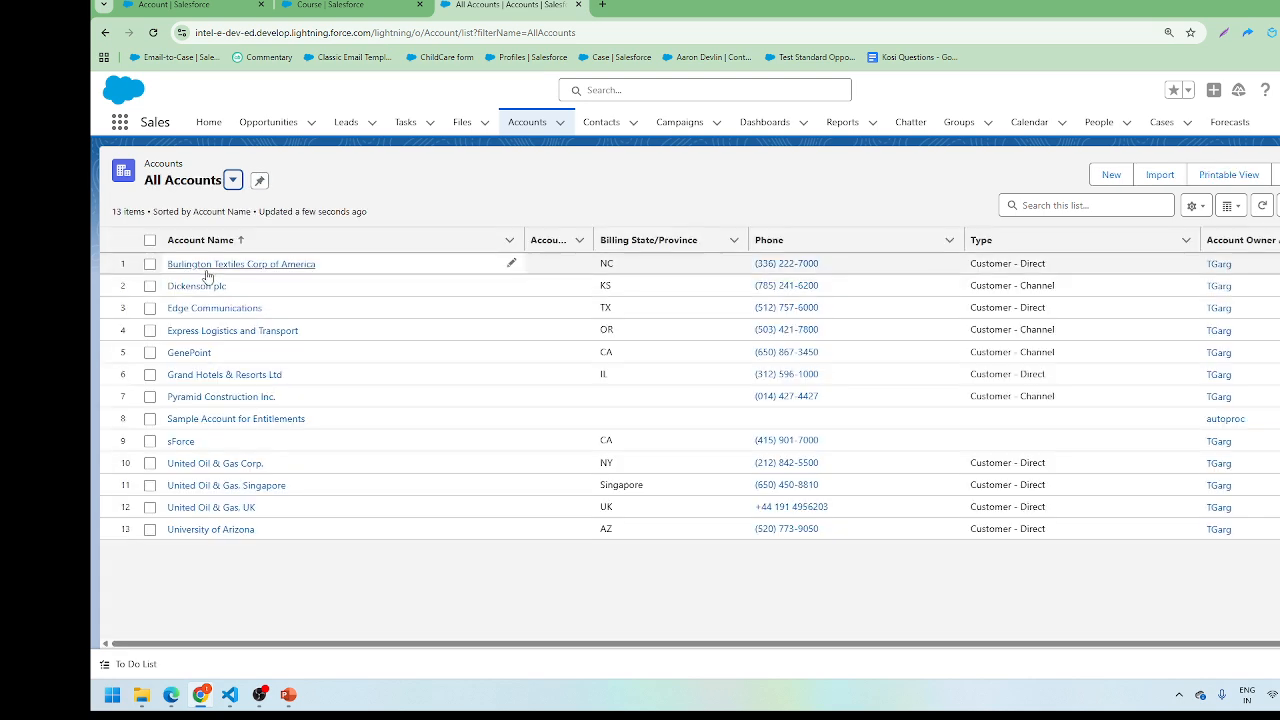
left_click(206, 266)
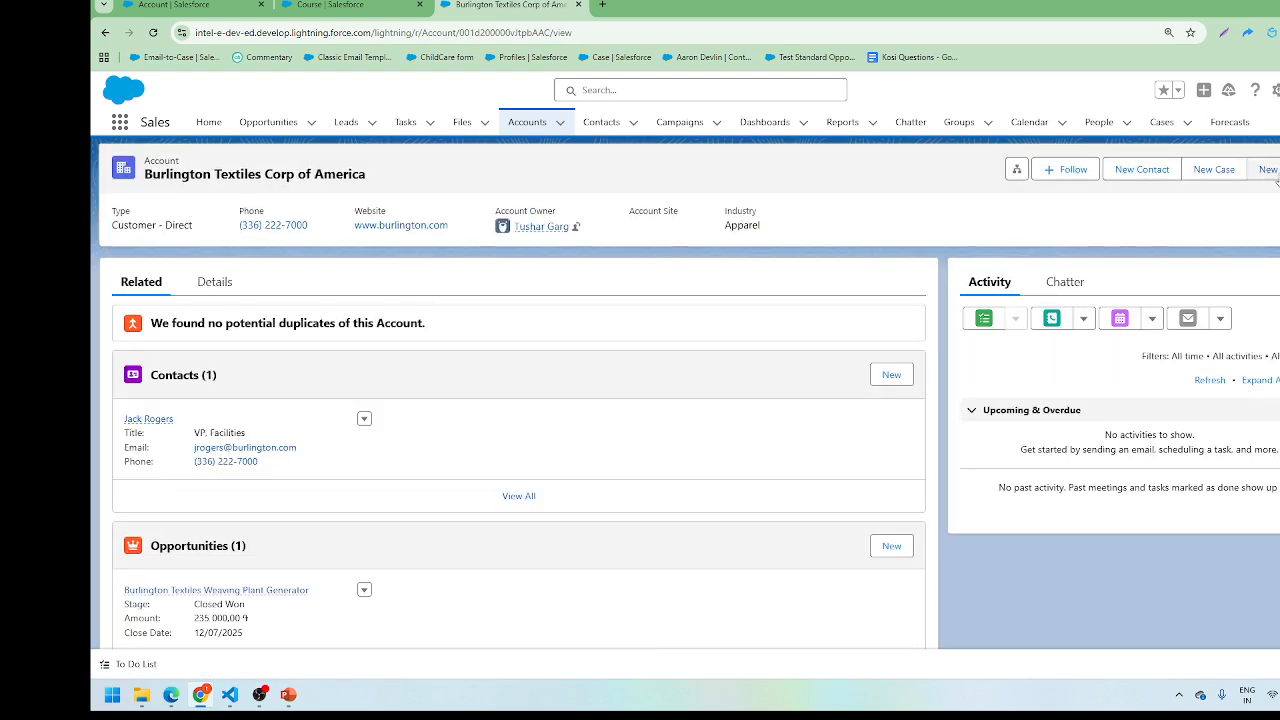
Step: Glance at the Course setup, then return to the Account page layout editor
left_click(343, 5)
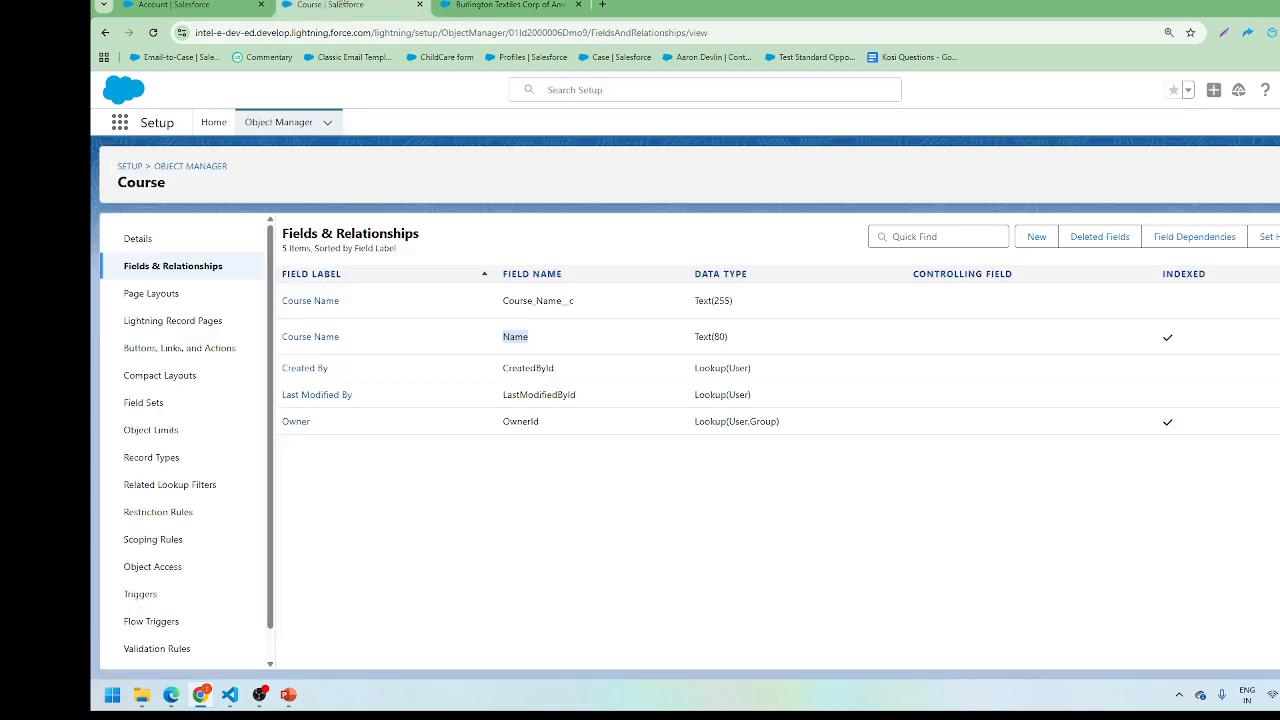
left_click(222, 4)
left_click(512, 5)
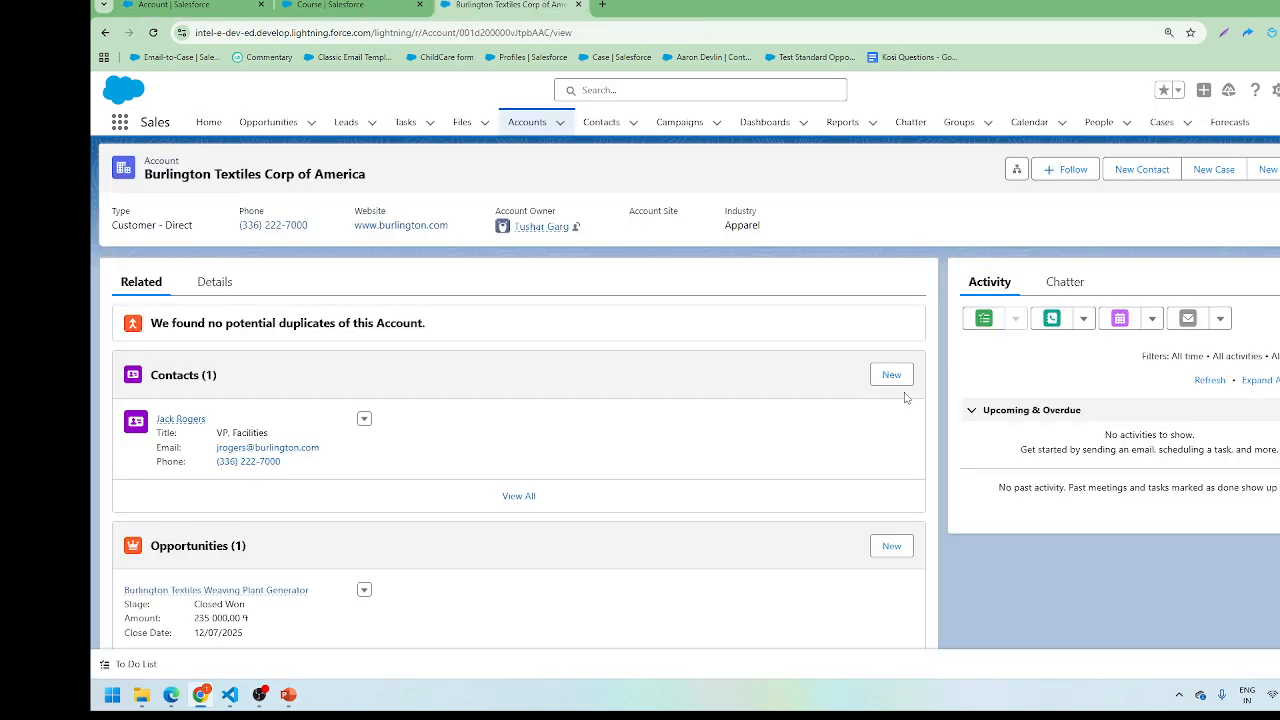
left_click(213, 4)
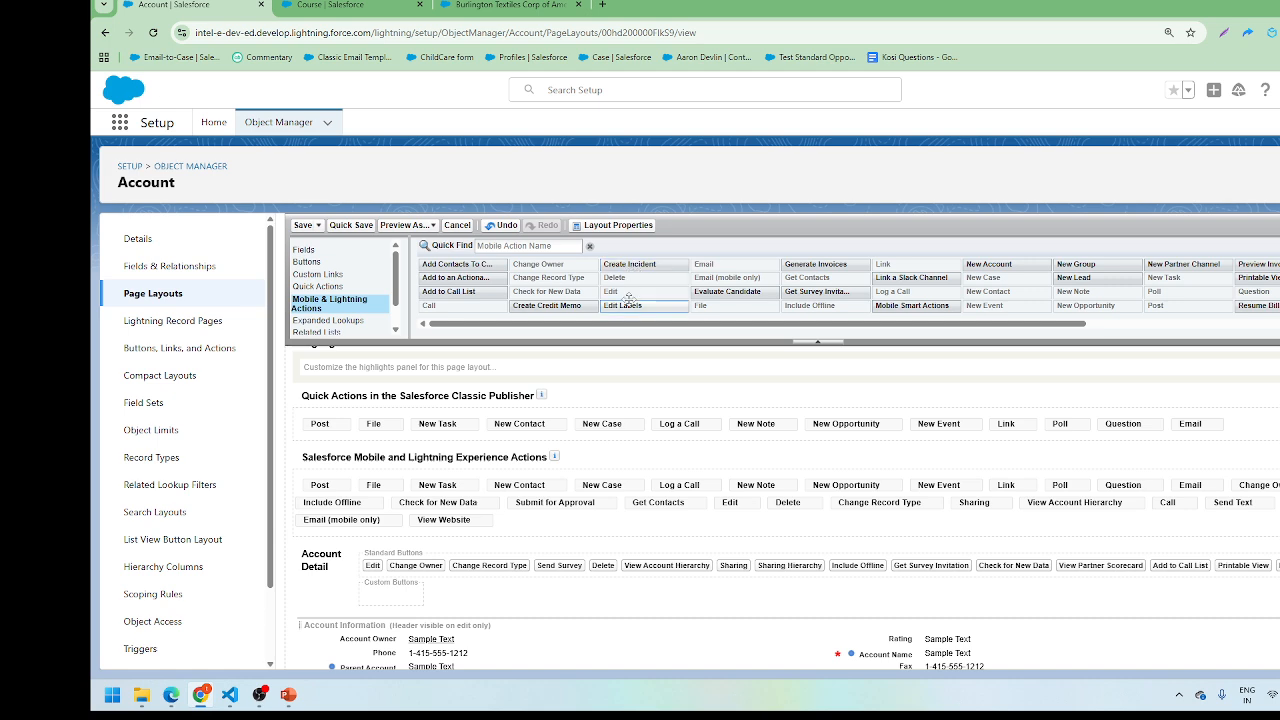
Step: Add Edit Labels and Create Incident to Lightning actions, and New Account to Classic publisher actions
left_click_drag(628, 300, 537, 508)
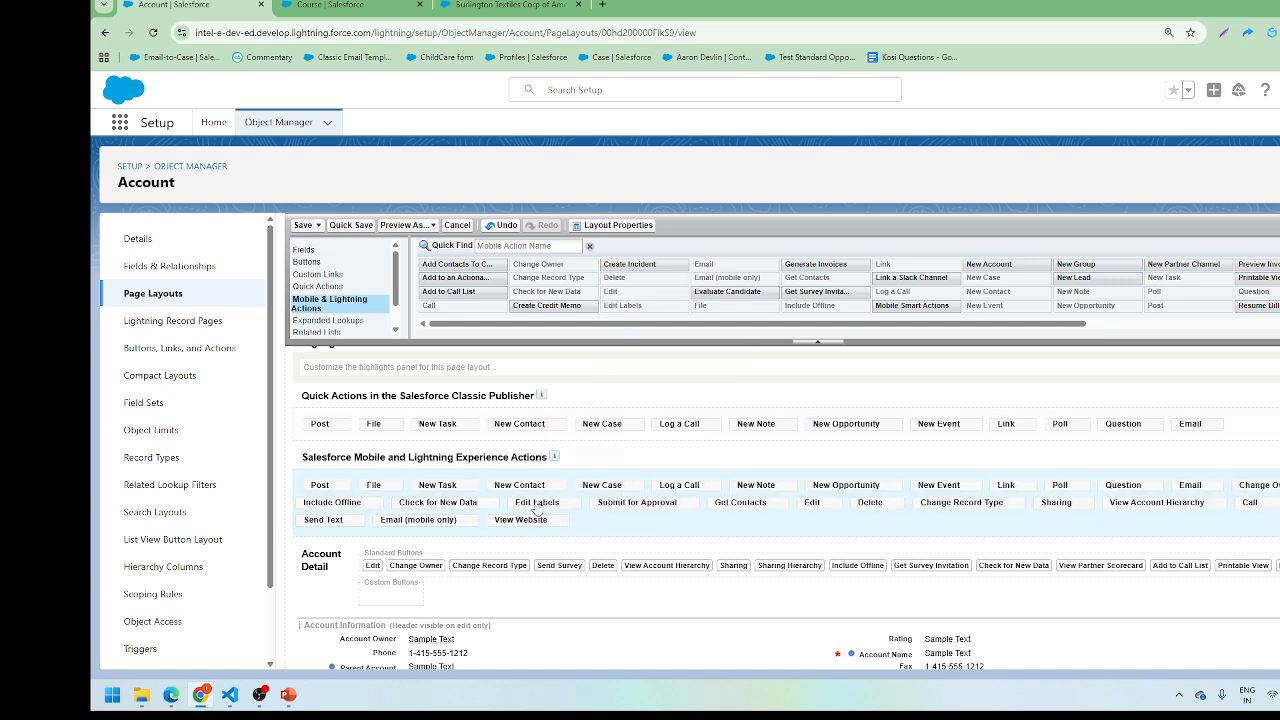
left_click_drag(630, 265, 566, 530)
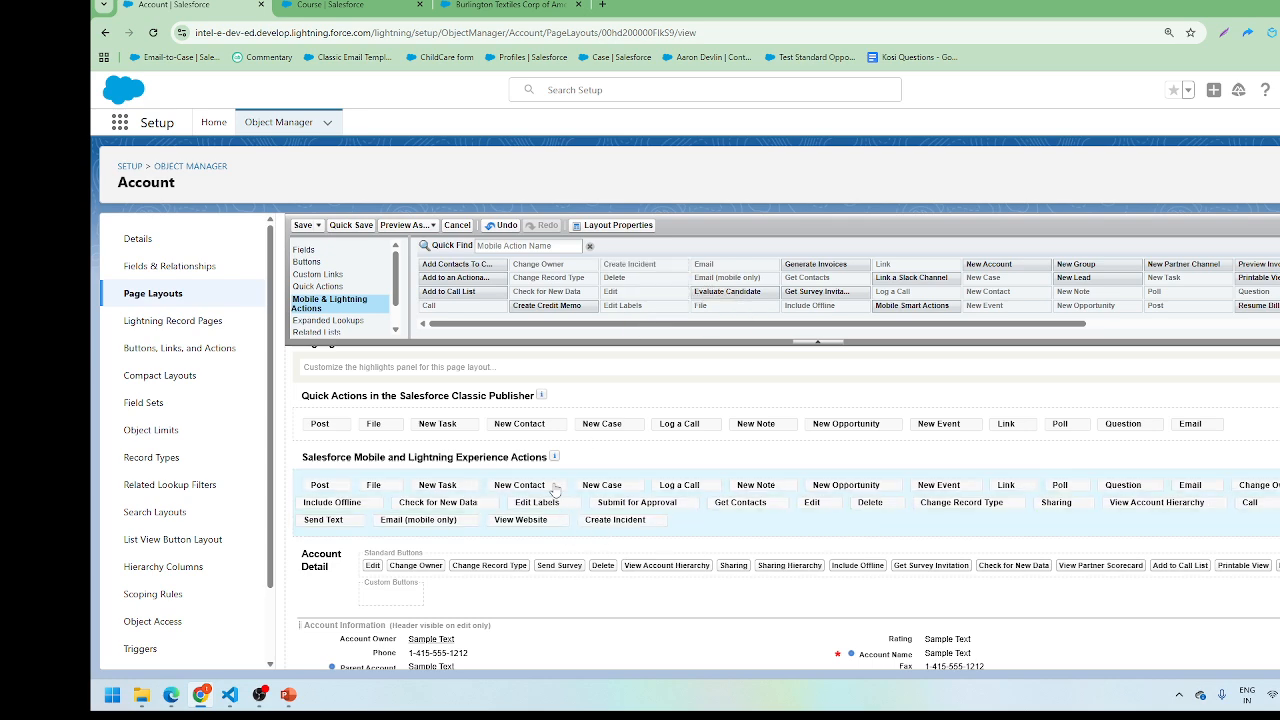
left_click(320, 287)
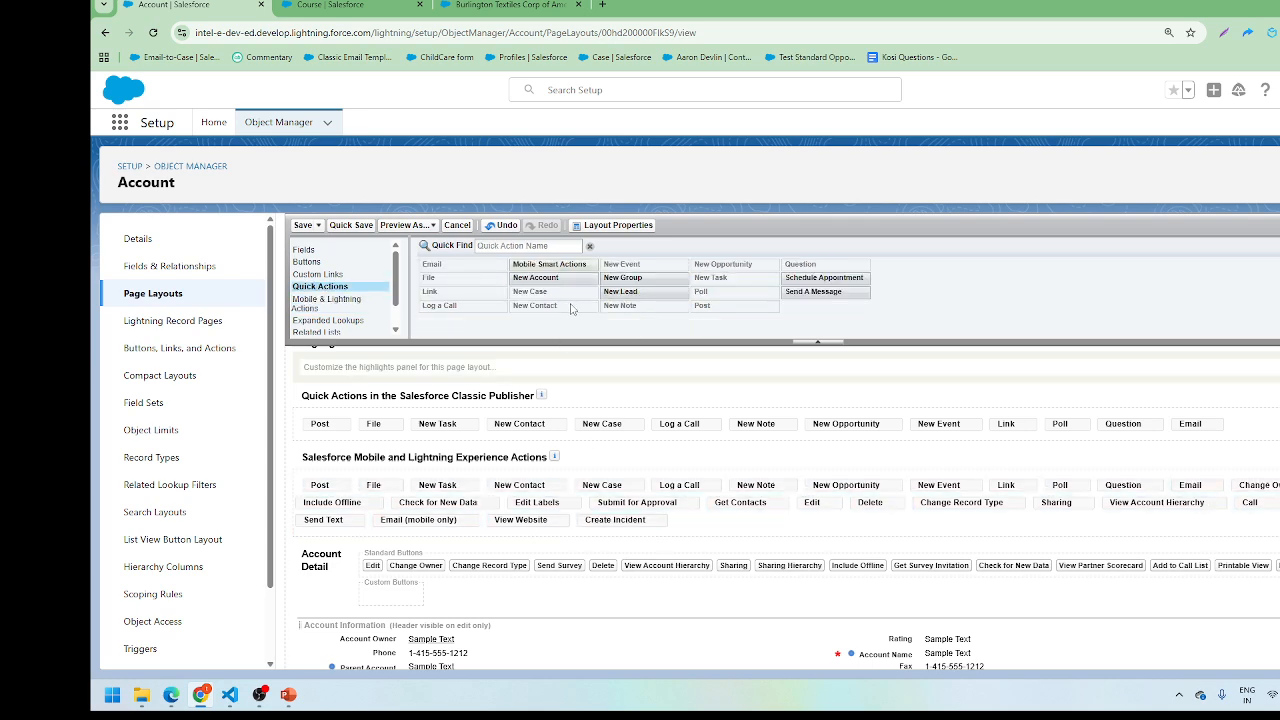
left_click_drag(538, 278, 540, 438)
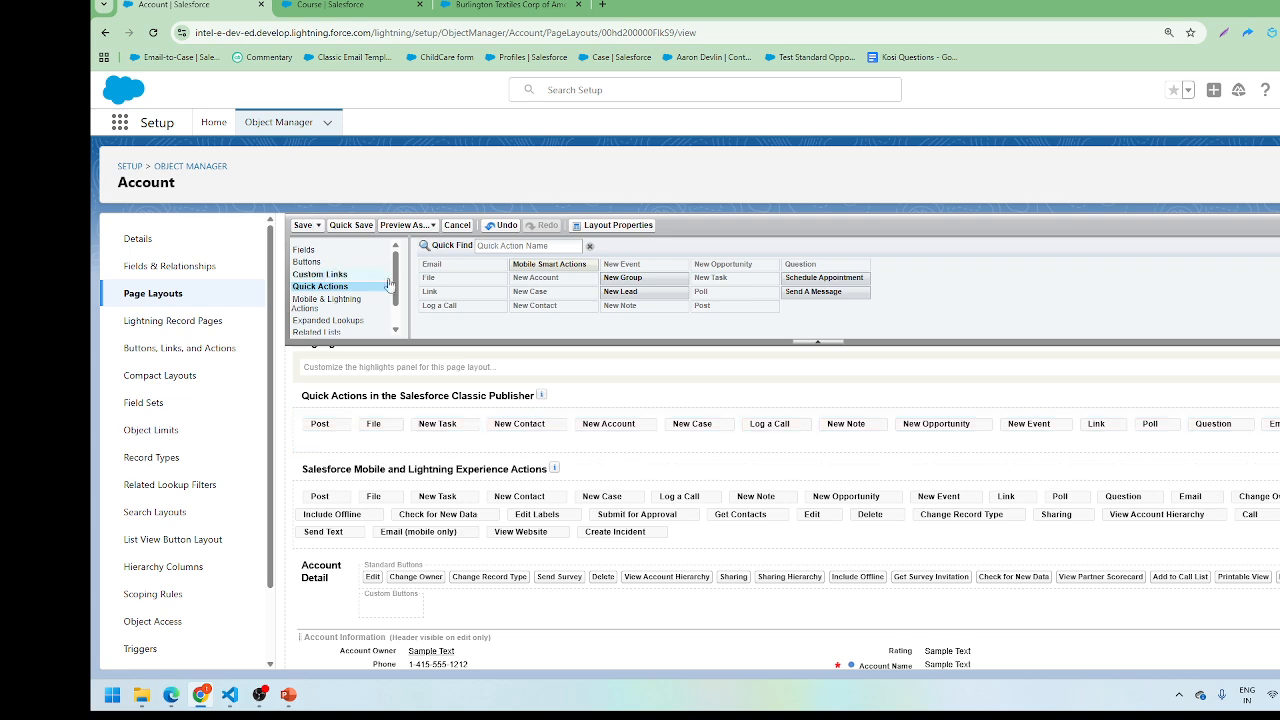
Step: Add the Add Contacts To Campaign button to the account detail buttons
left_click(308, 262)
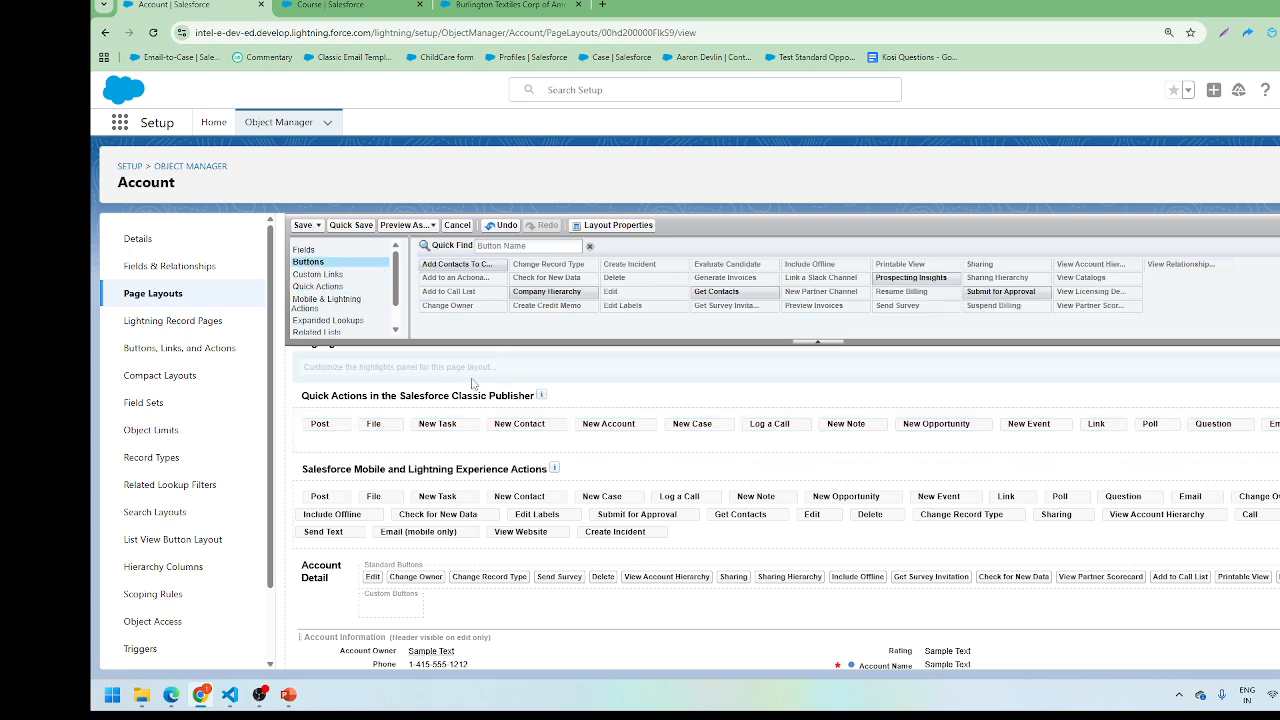
scroll(476, 383, "up", 1)
left_click_drag(503, 286, 516, 599)
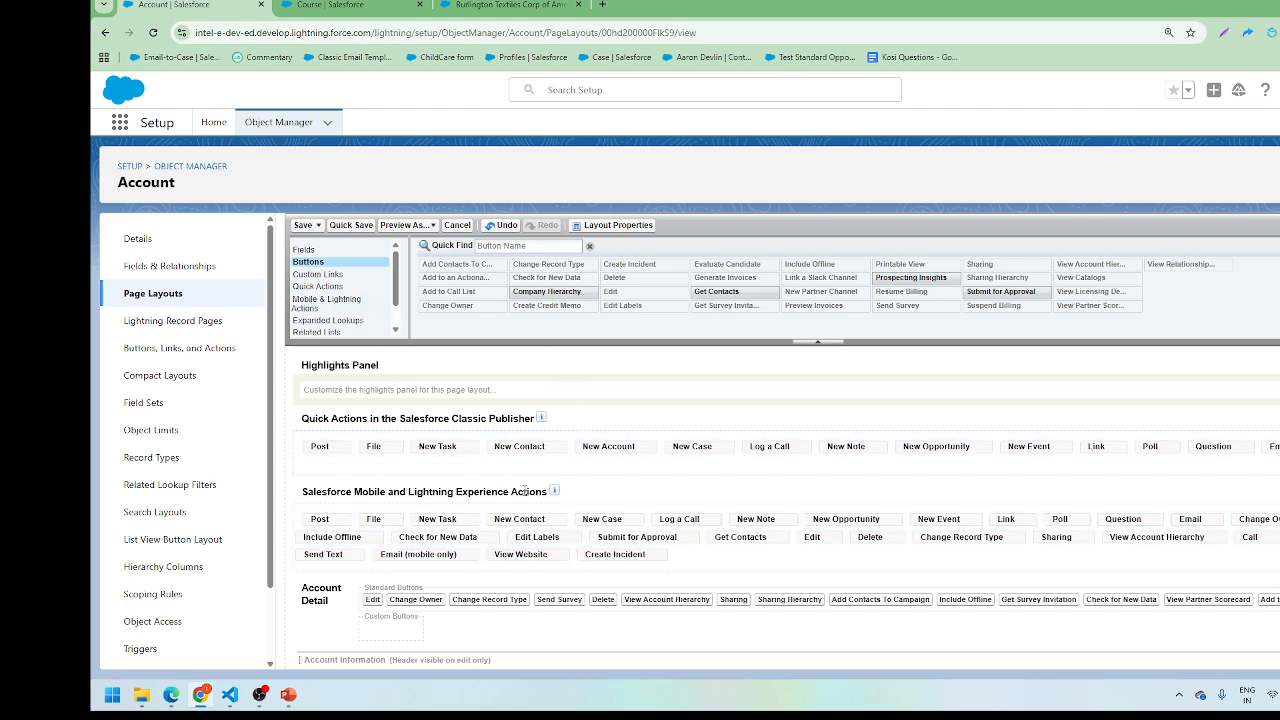
scroll(524, 491, "down", 10)
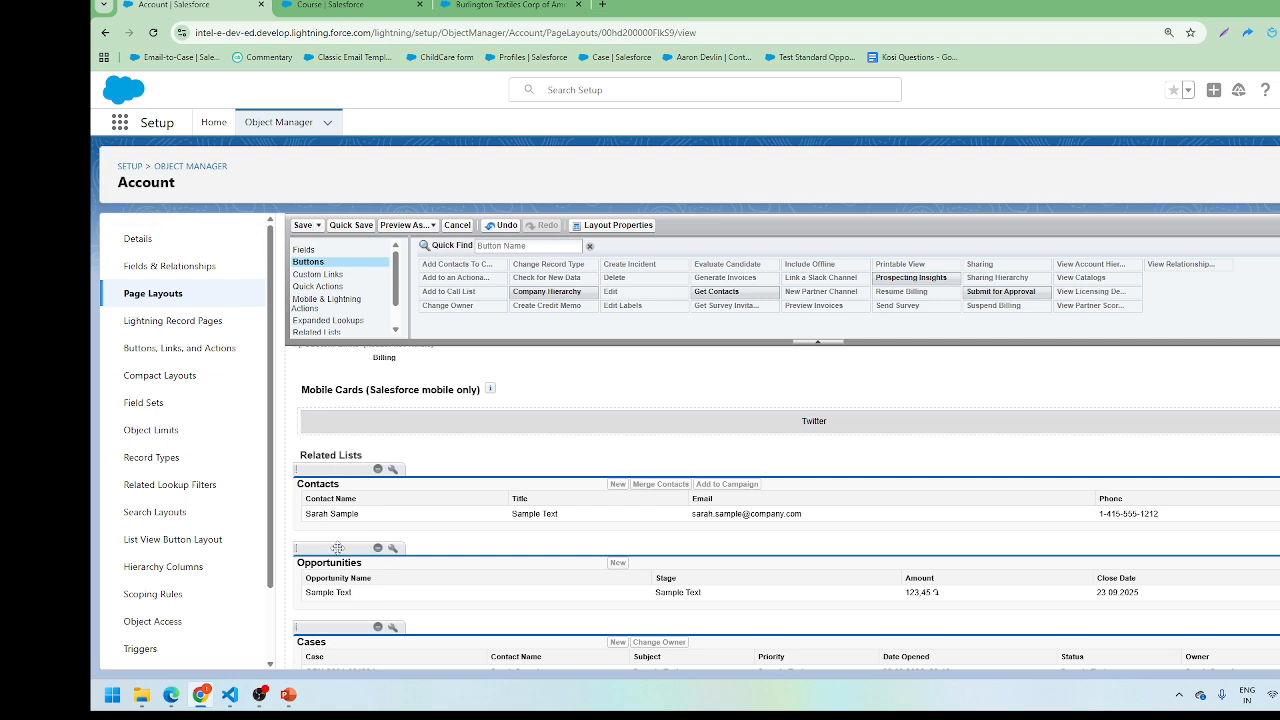
Step: Add Campaigns and Community Members related lists above Contacts
left_click(317, 331)
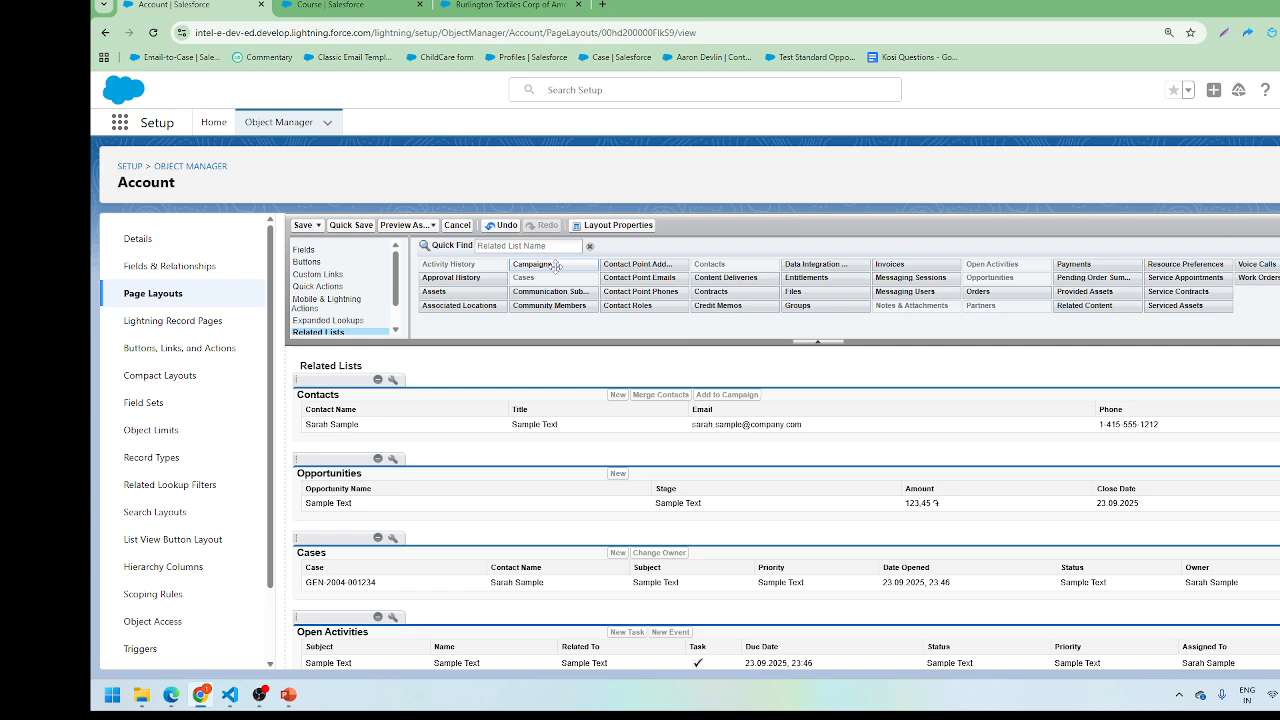
left_click_drag(550, 265, 460, 398)
left_click_drag(568, 303, 405, 420)
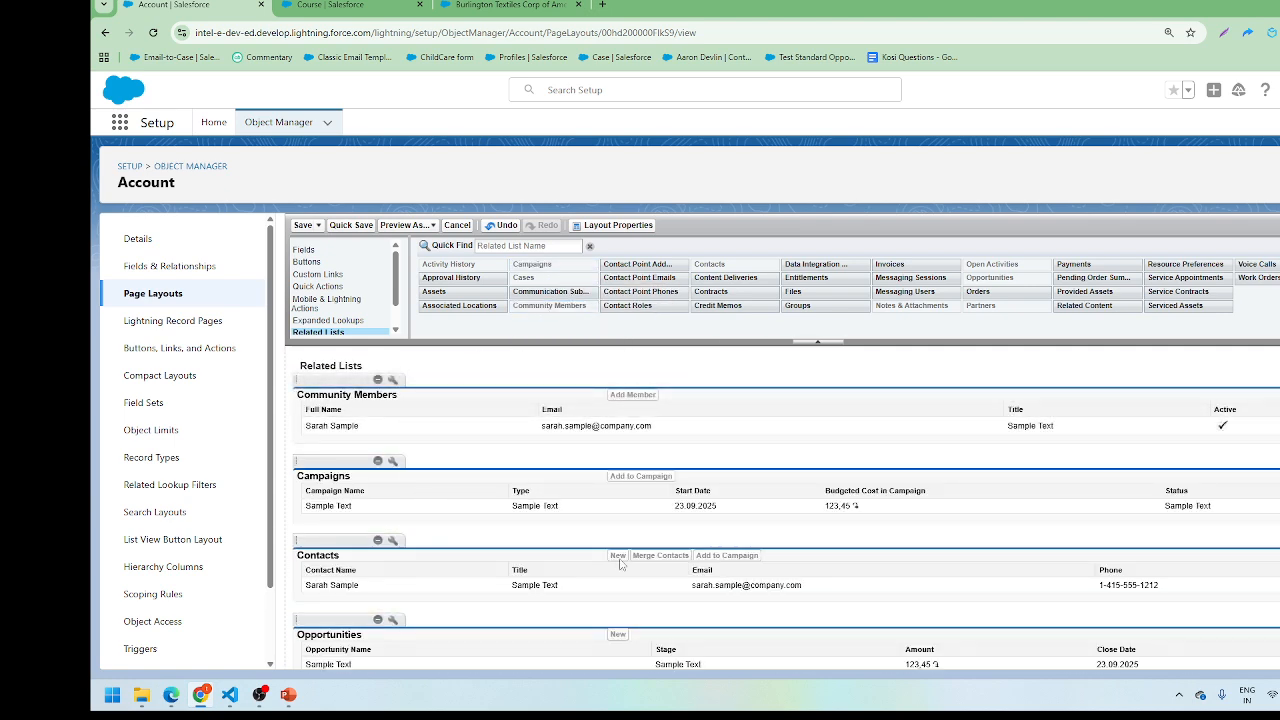
scroll(620, 565, "down", 1)
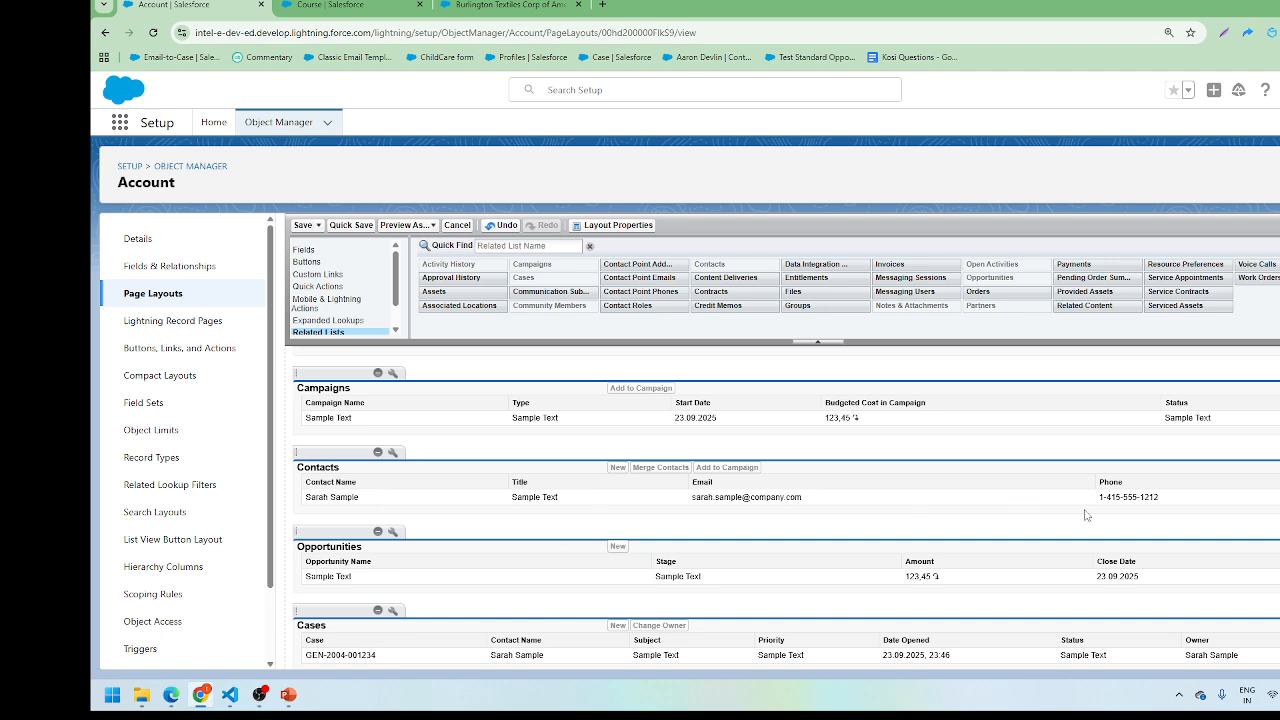
Step: Give the Contacts related list a Birthdate column without Add to Campaign, then save, overwriting user customizations
left_click(392, 452)
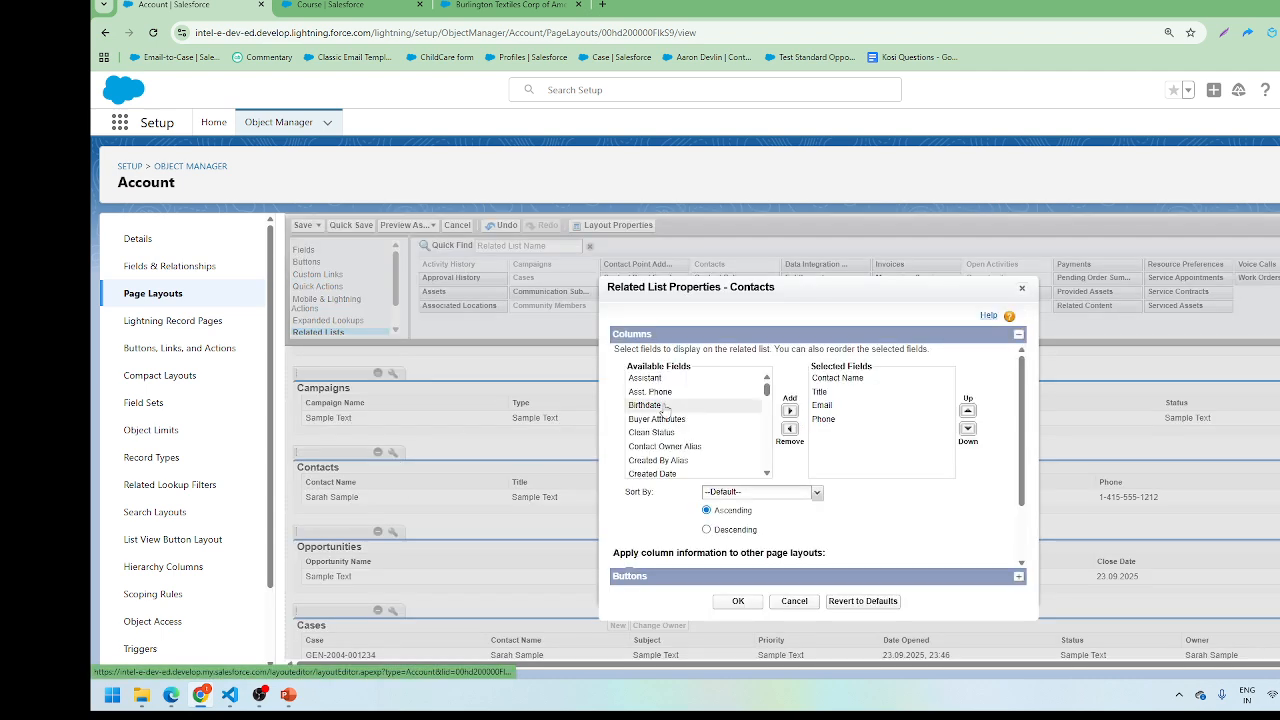
left_click(665, 405)
left_click(789, 410)
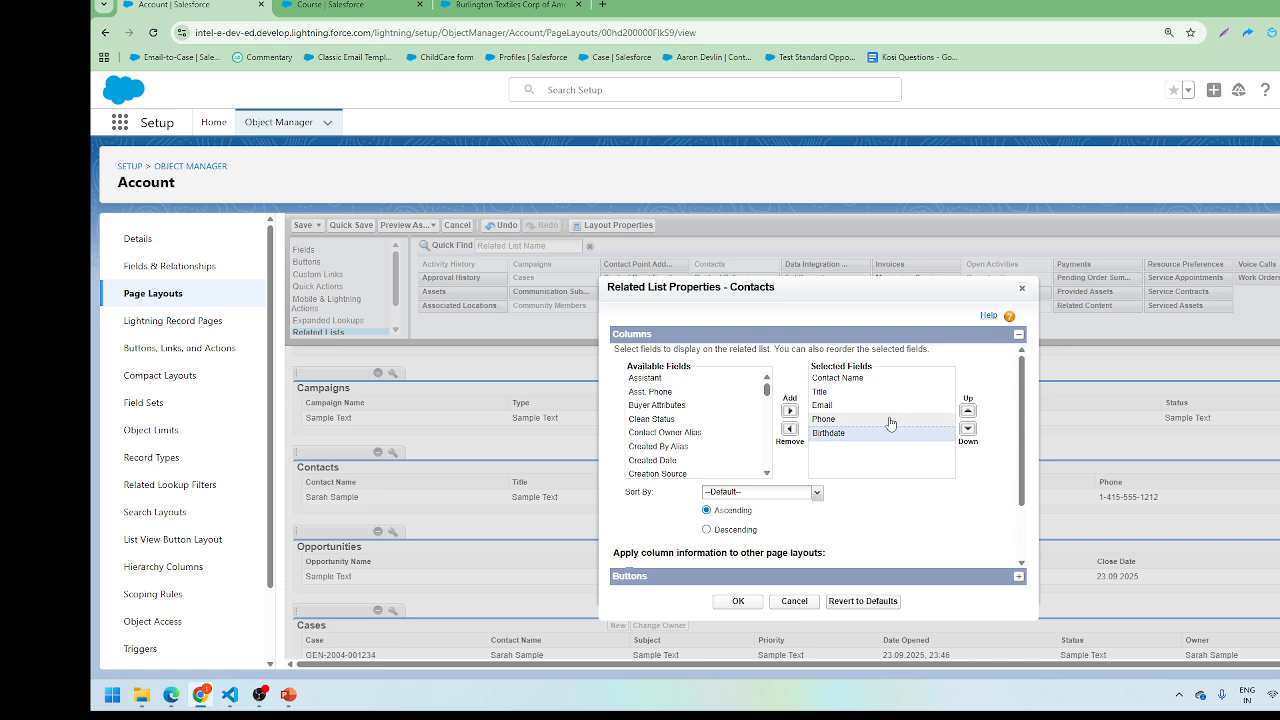
left_click(692, 577)
left_click(629, 449)
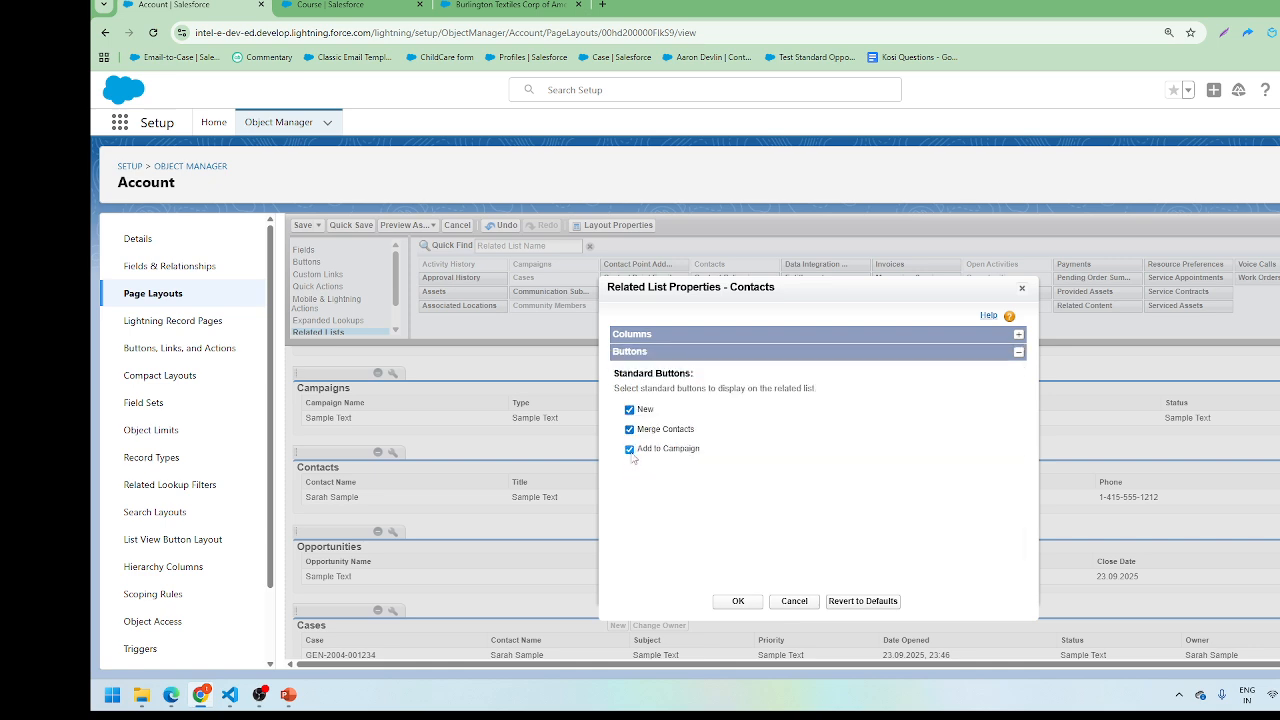
left_click(629, 449)
left_click(738, 601)
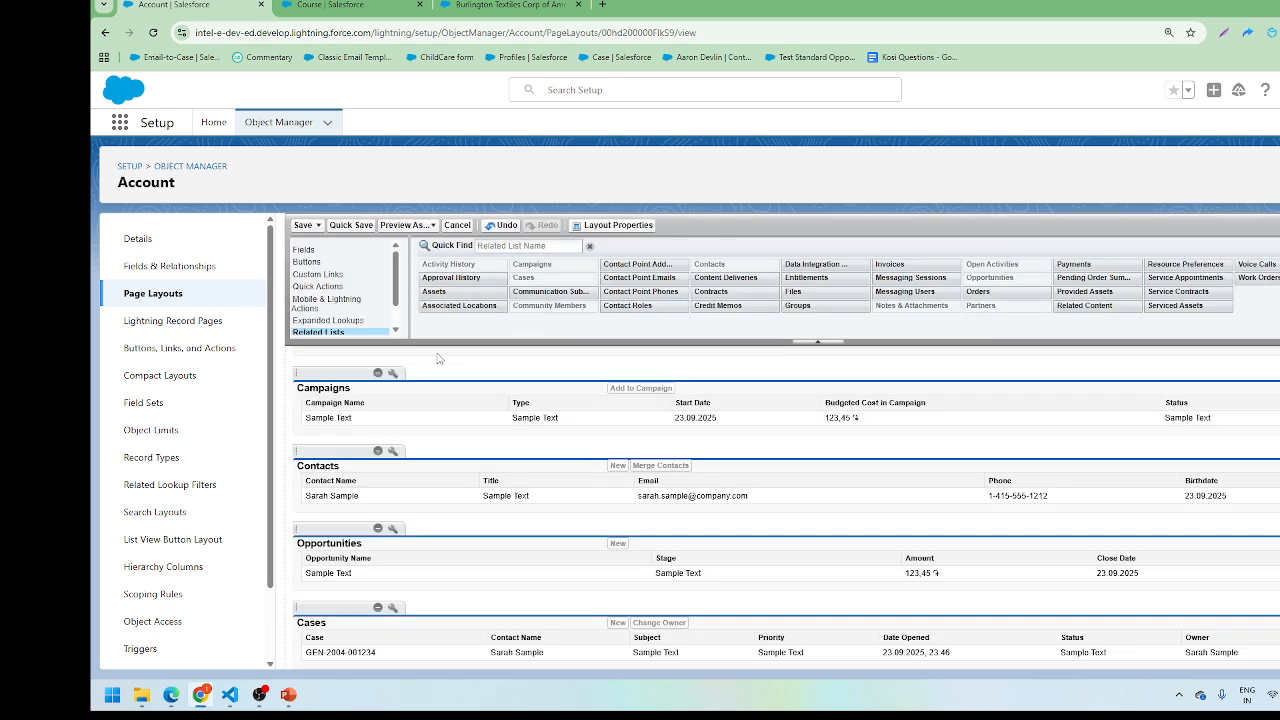
left_click(302, 225)
left_click(751, 495)
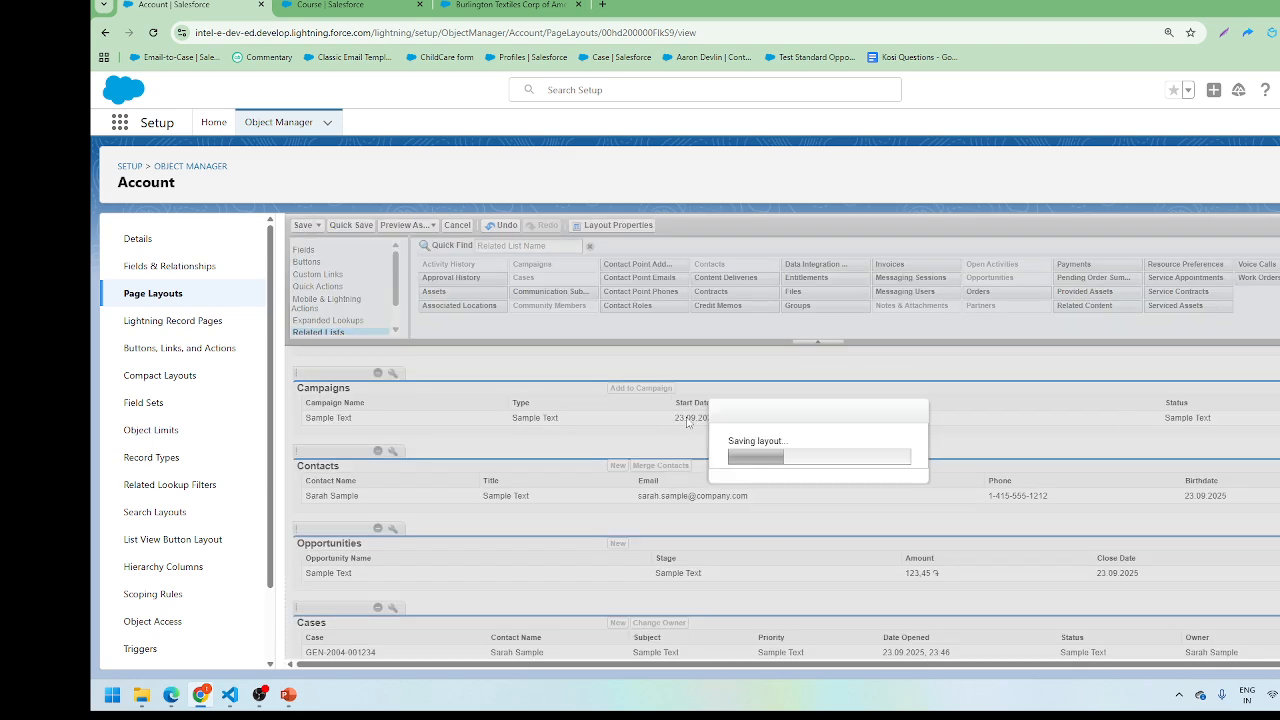
Step: Refresh the Burlington Textiles account record, then return to the Account page layouts list
left_click(330, 5)
left_click(505, 5)
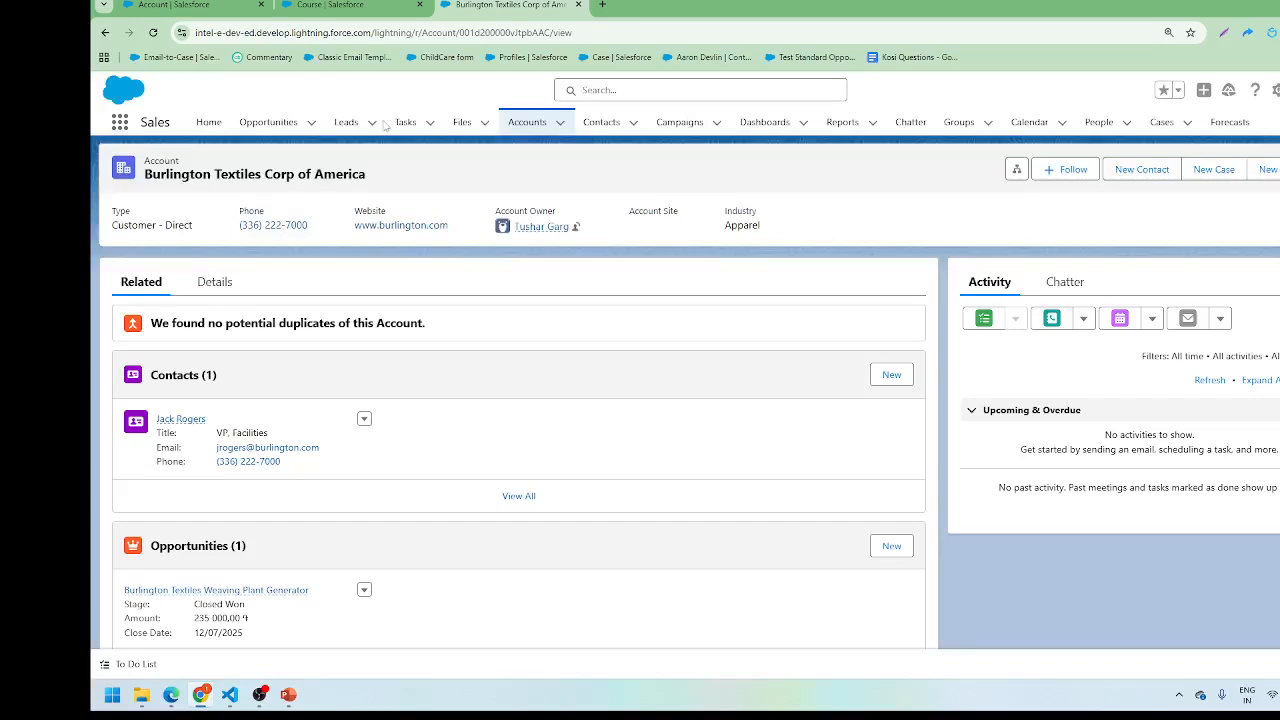
key("ctrl+r")
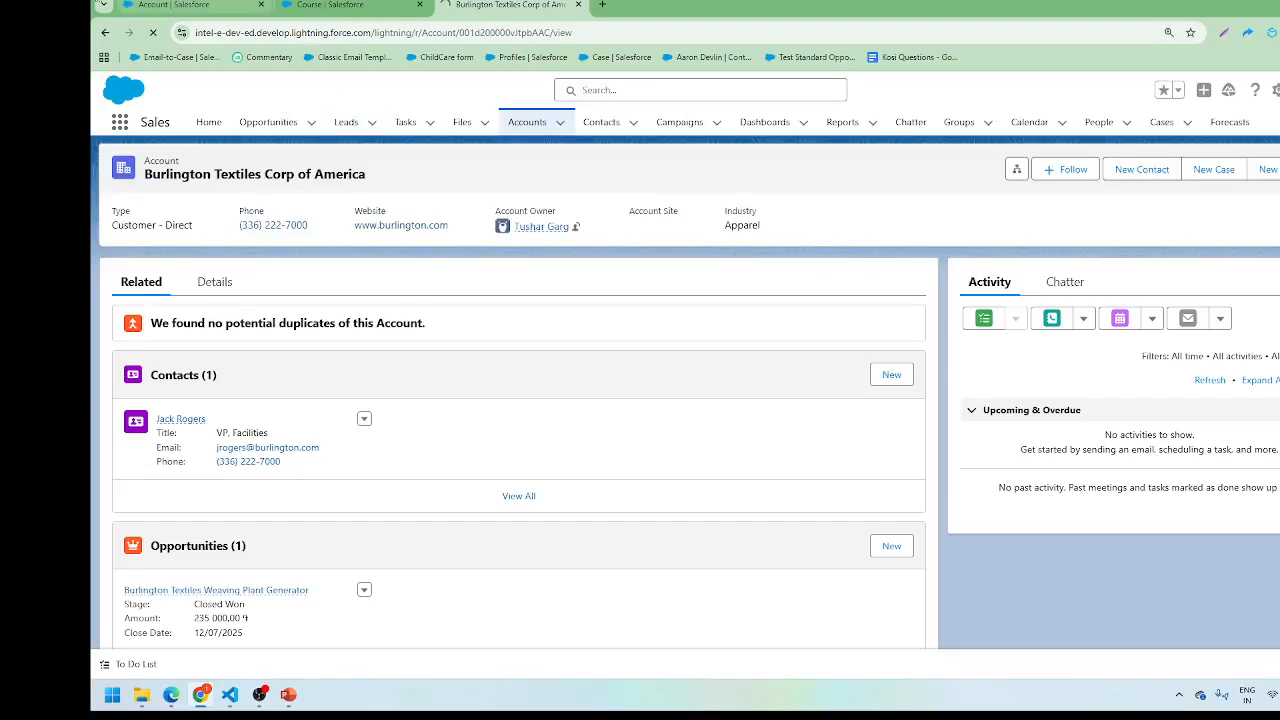
left_click(170, 5)
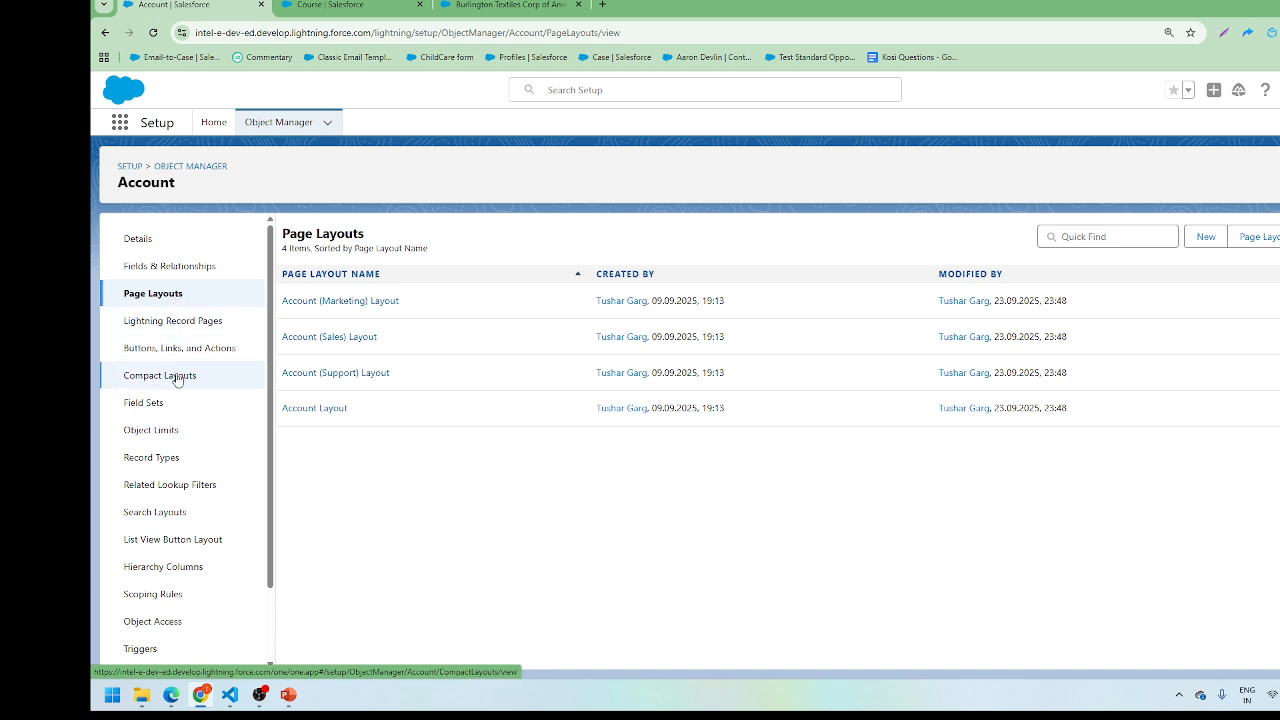
Step: Show the Account object's Record Types page, which lists 0 record types
left_click(151, 457)
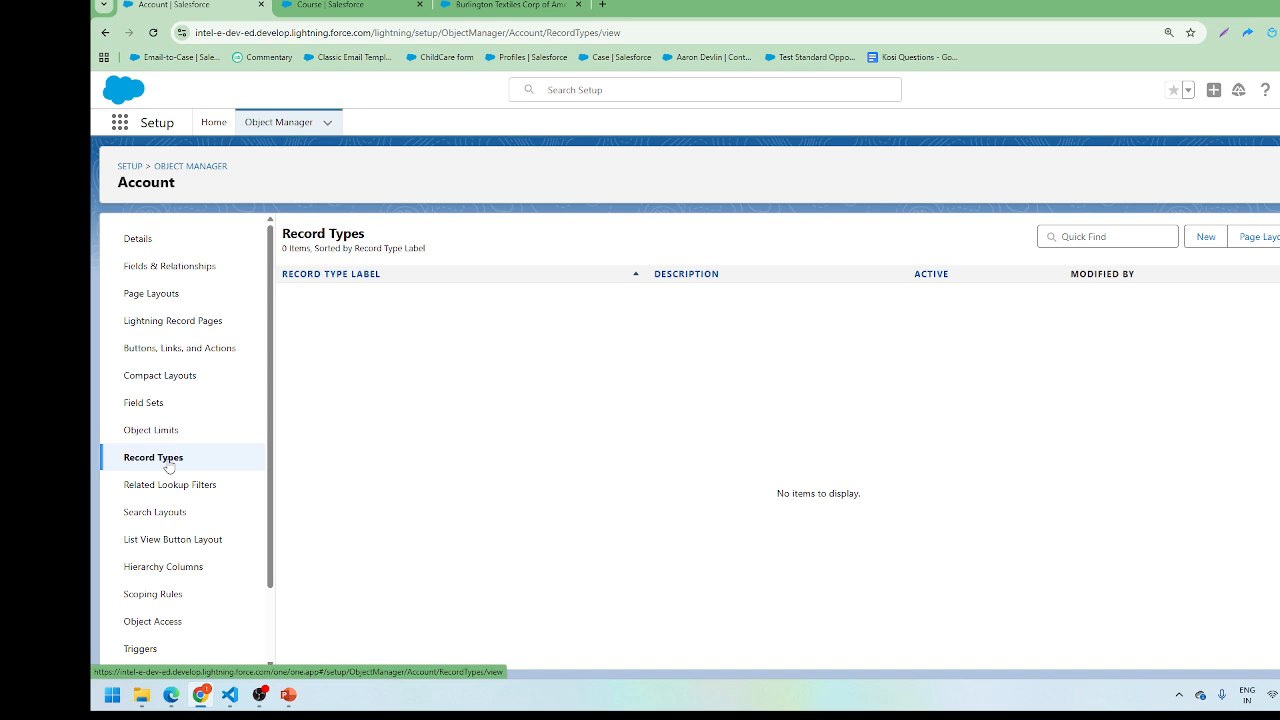
Step: Check the Course object's Record Types (none), then go back to its Fields & Relationships
left_click(331, 6)
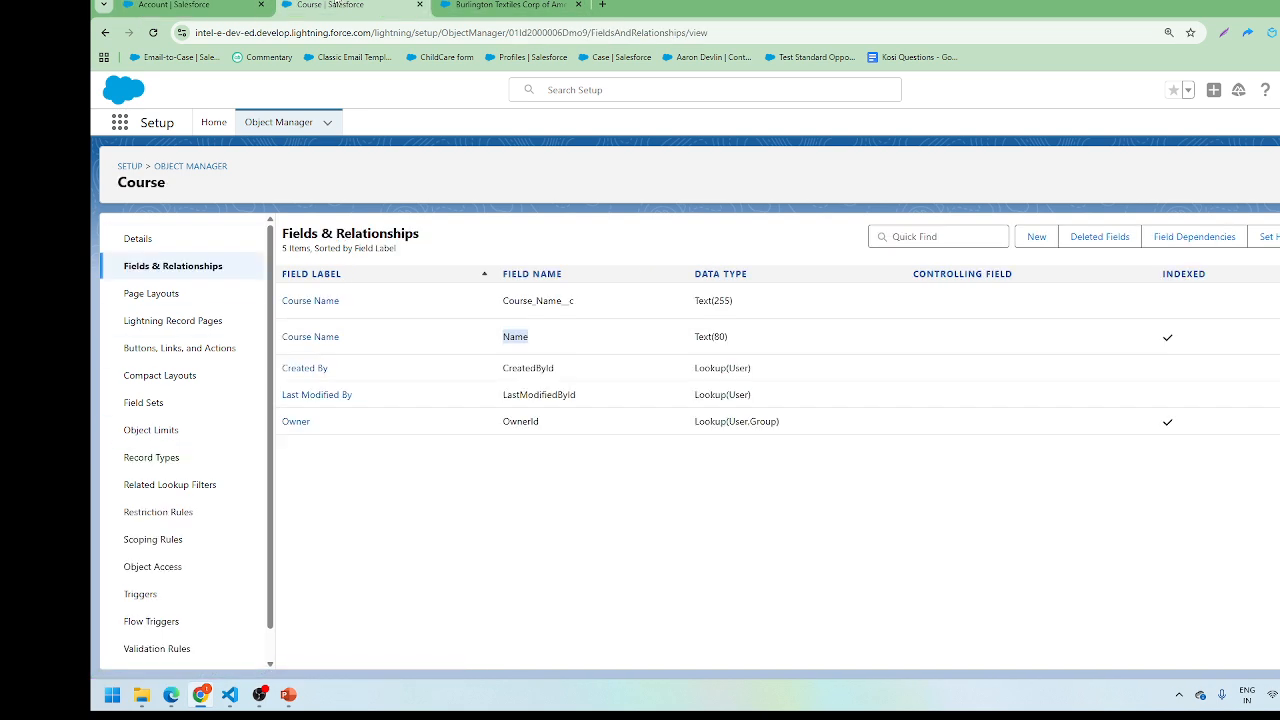
left_click(176, 459)
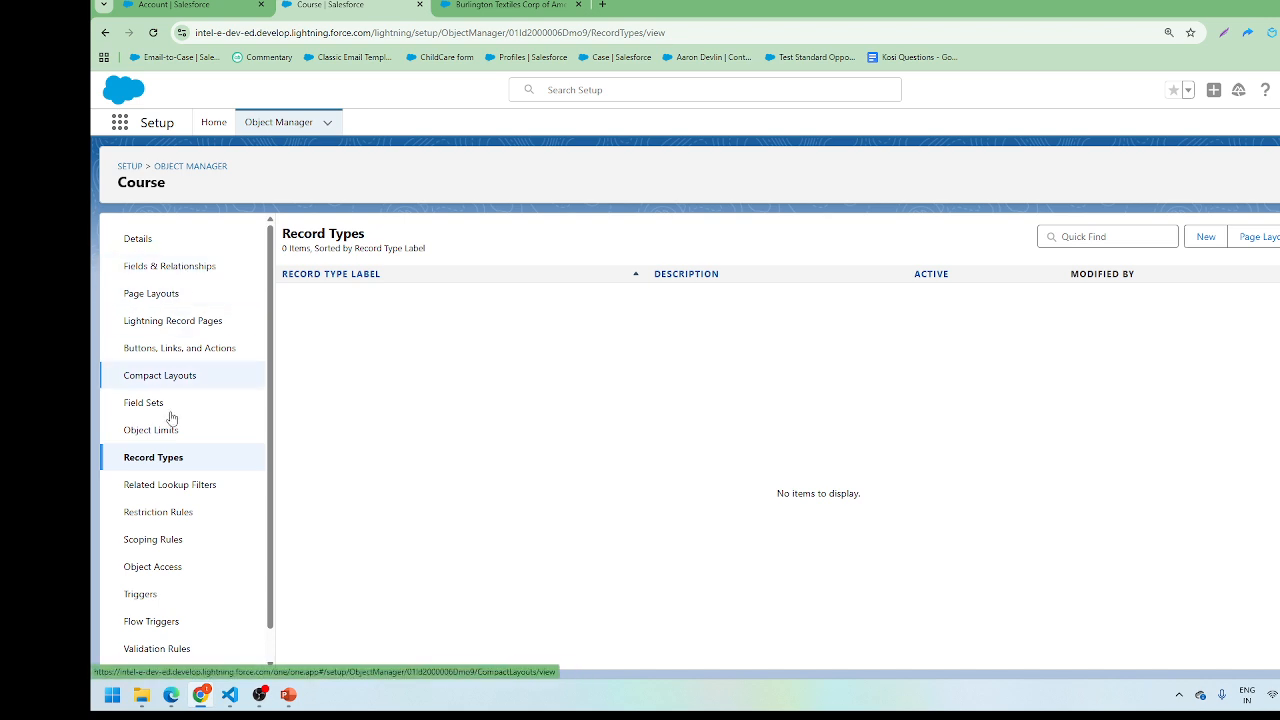
left_click(186, 267)
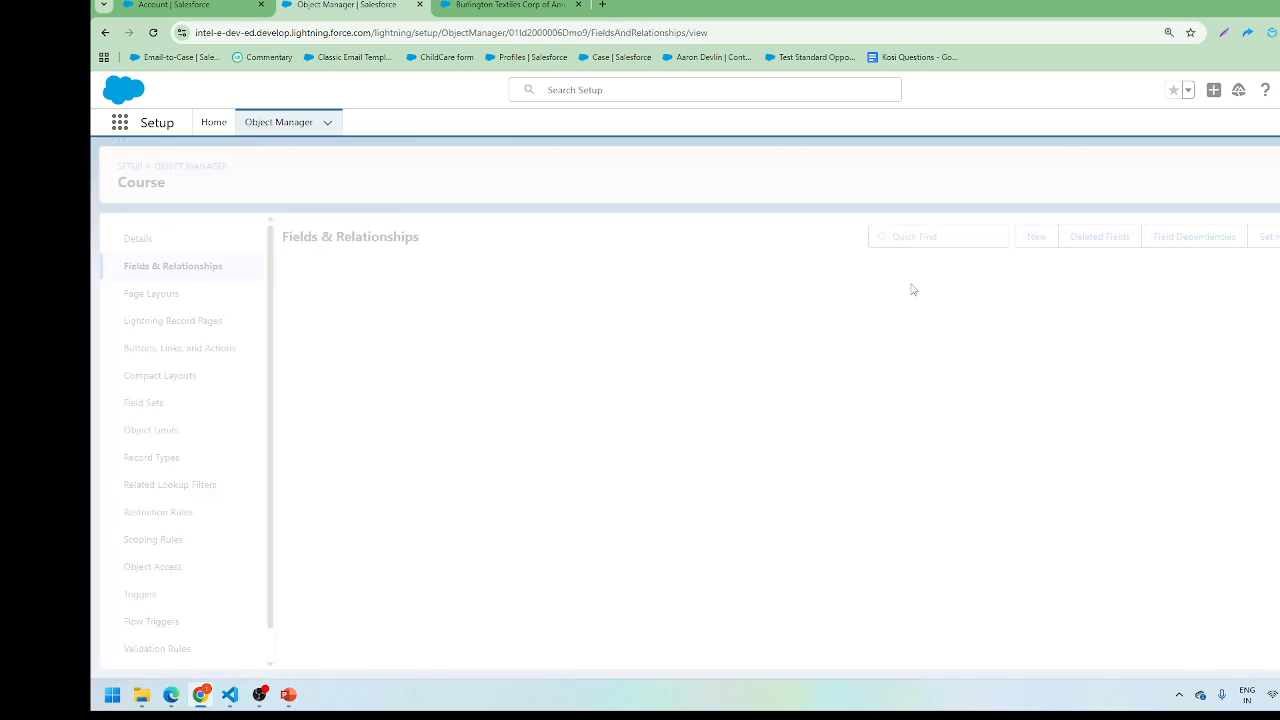
Step: Start a new Text custom field on the Course object
left_click(1034, 240)
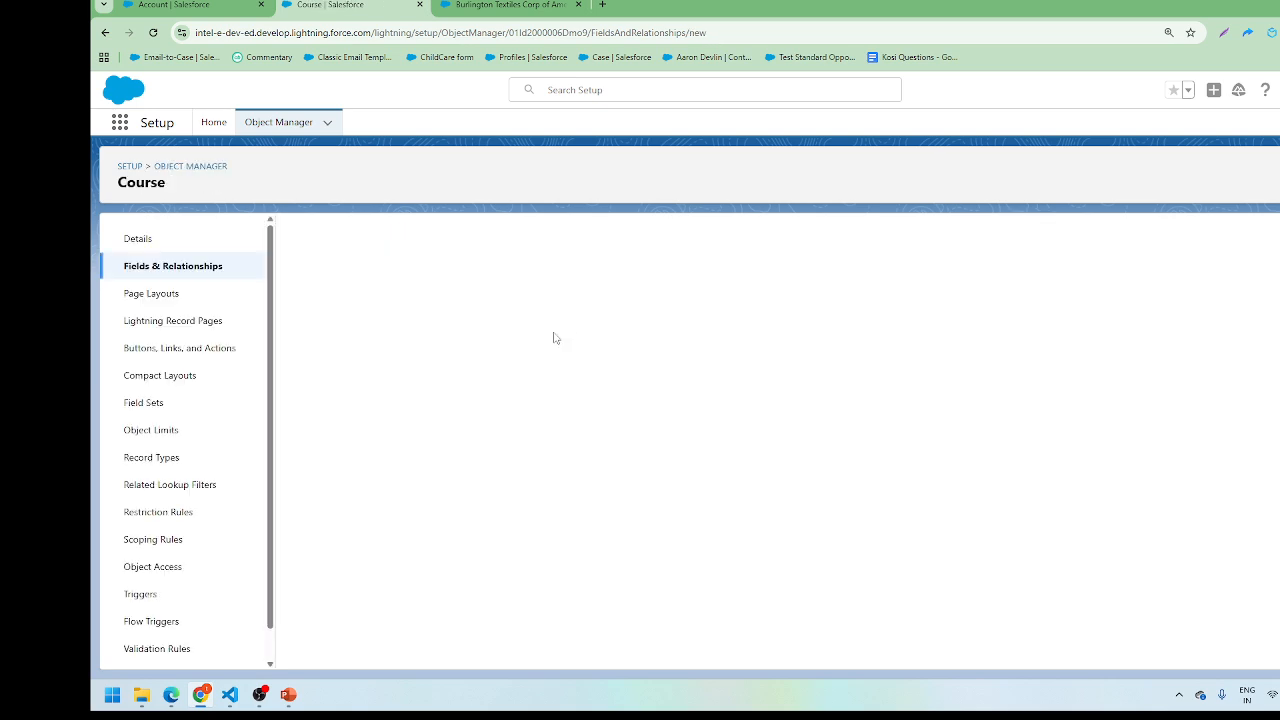
scroll(424, 534, "down", 5)
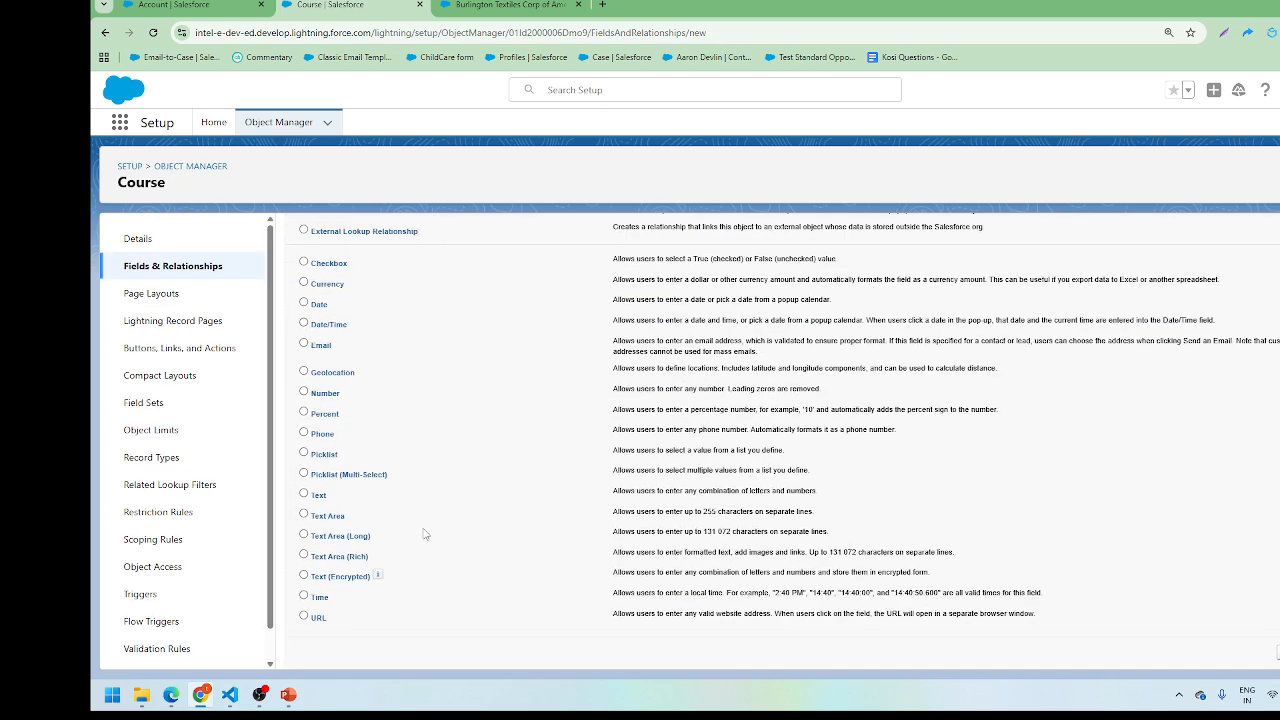
left_click(303, 494)
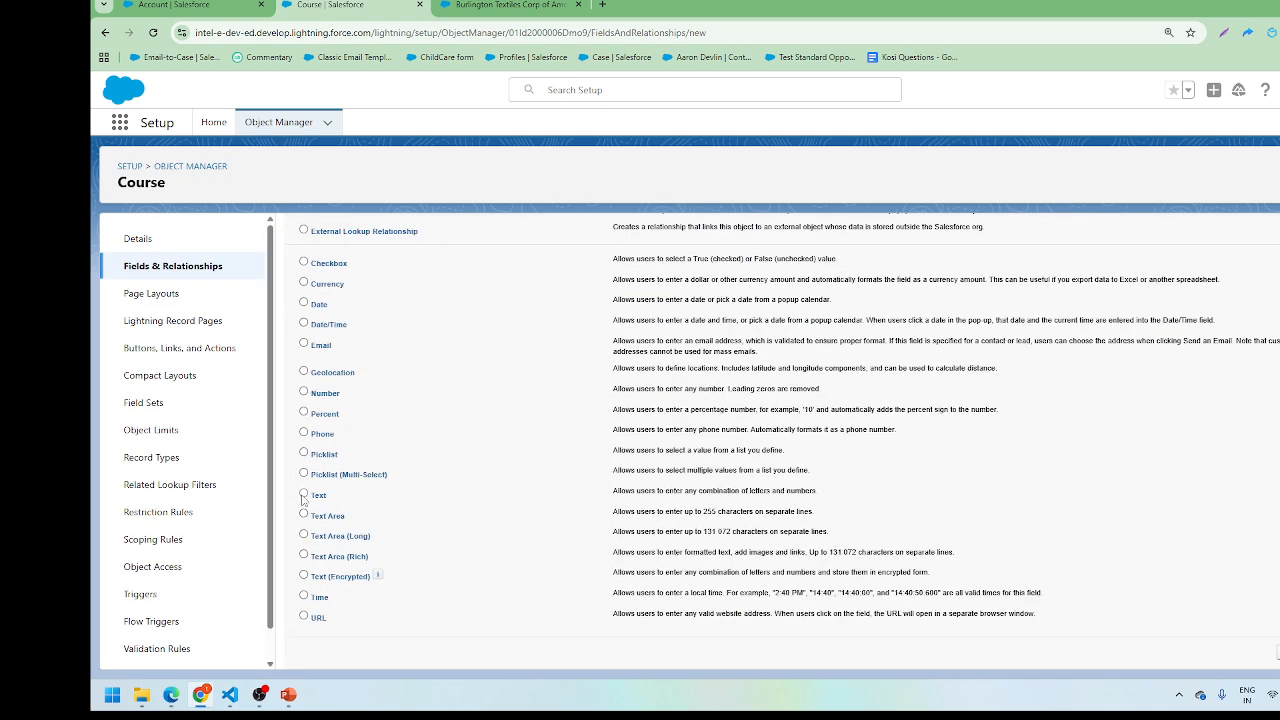
left_click(1277, 652)
Step: Label the field 'Give your 12th percentage' with length 255
left_click(547, 337)
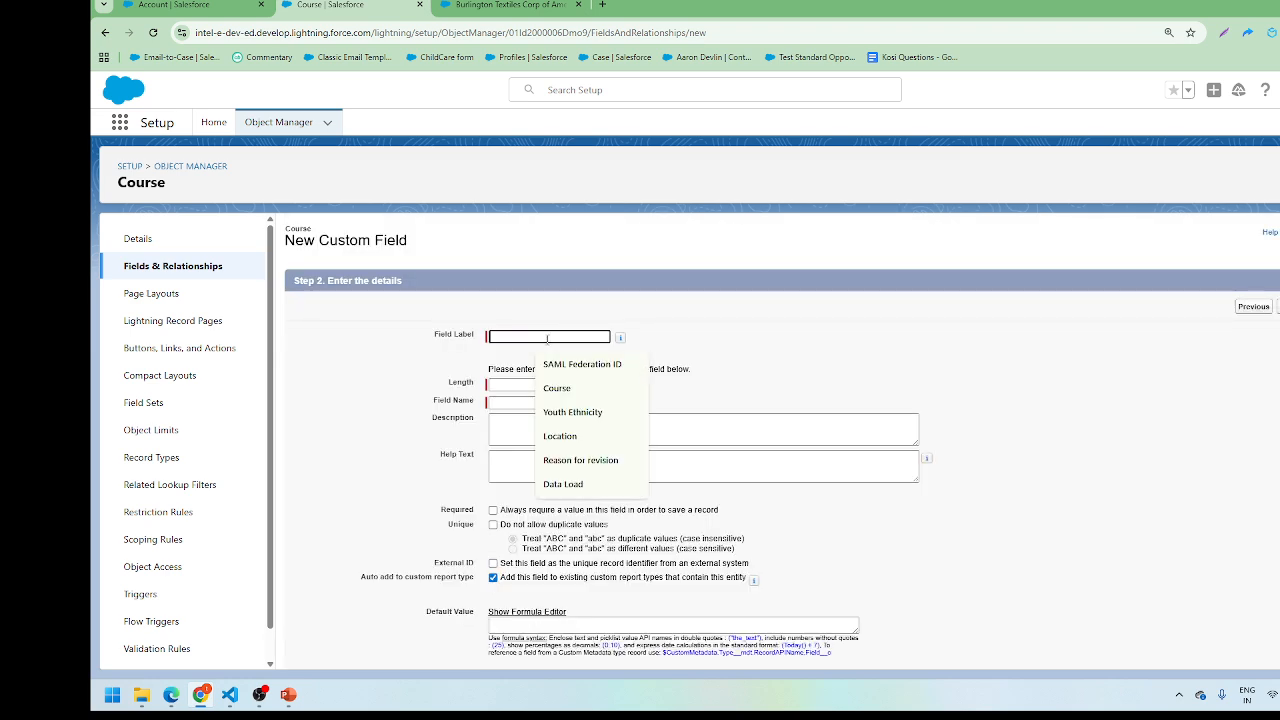
type("Arc")
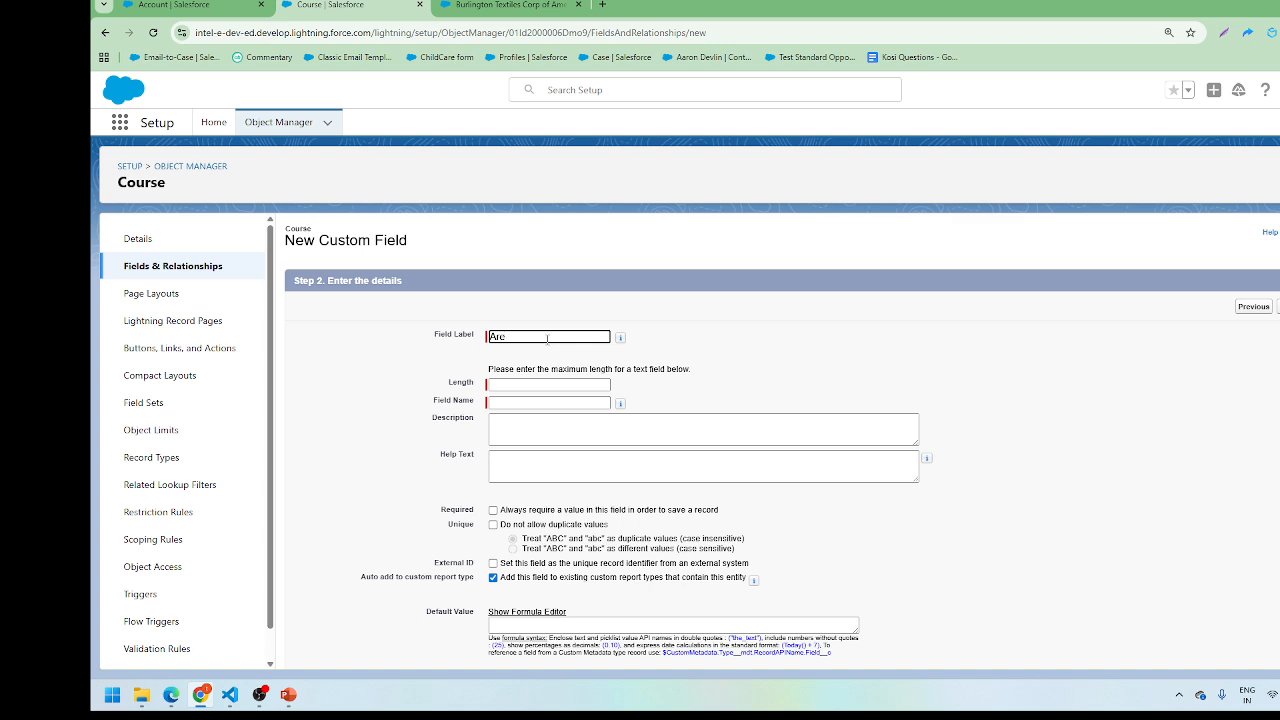
key("BackSpace")
key("BackSpace")
type("Give me")
type("Marks")
left_click_drag(586, 337, 465, 340)
key("BackSpace")
type("Give your 12t")
left_click(541, 384)
left_click(551, 408)
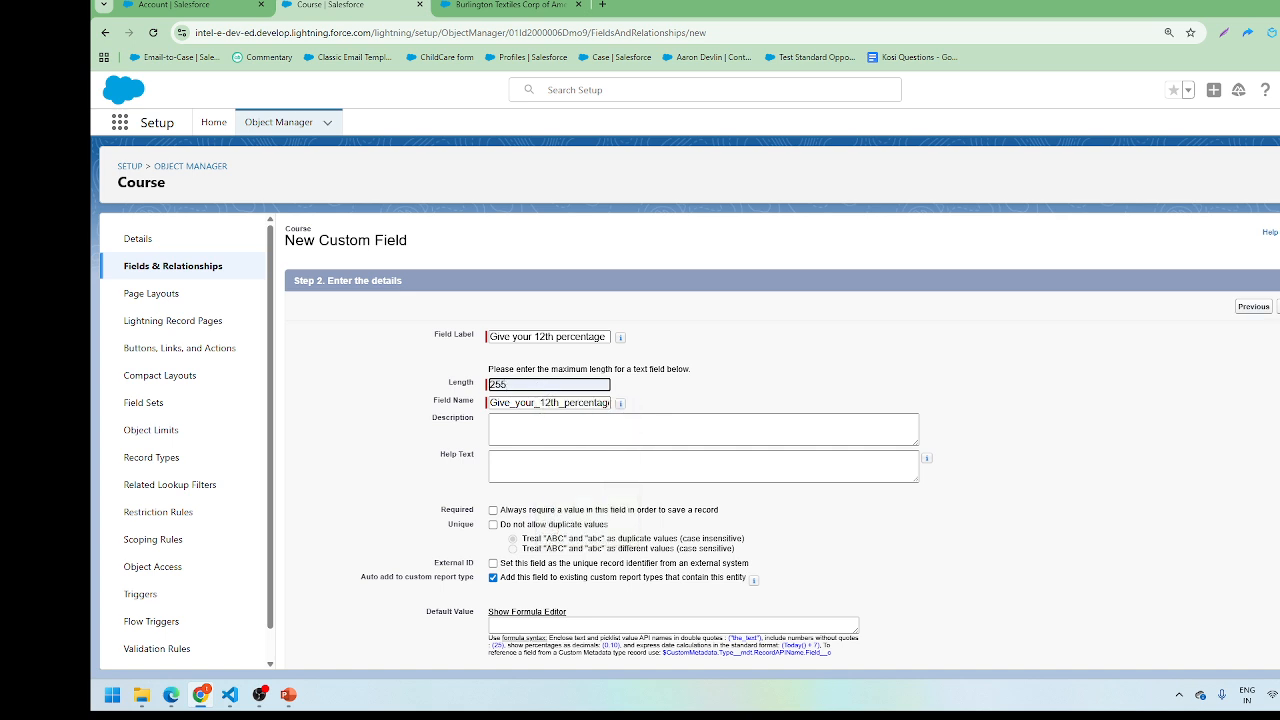
Step: Accept default field-level security, keep it on Course Layout, and save the field
left_click(1279, 307)
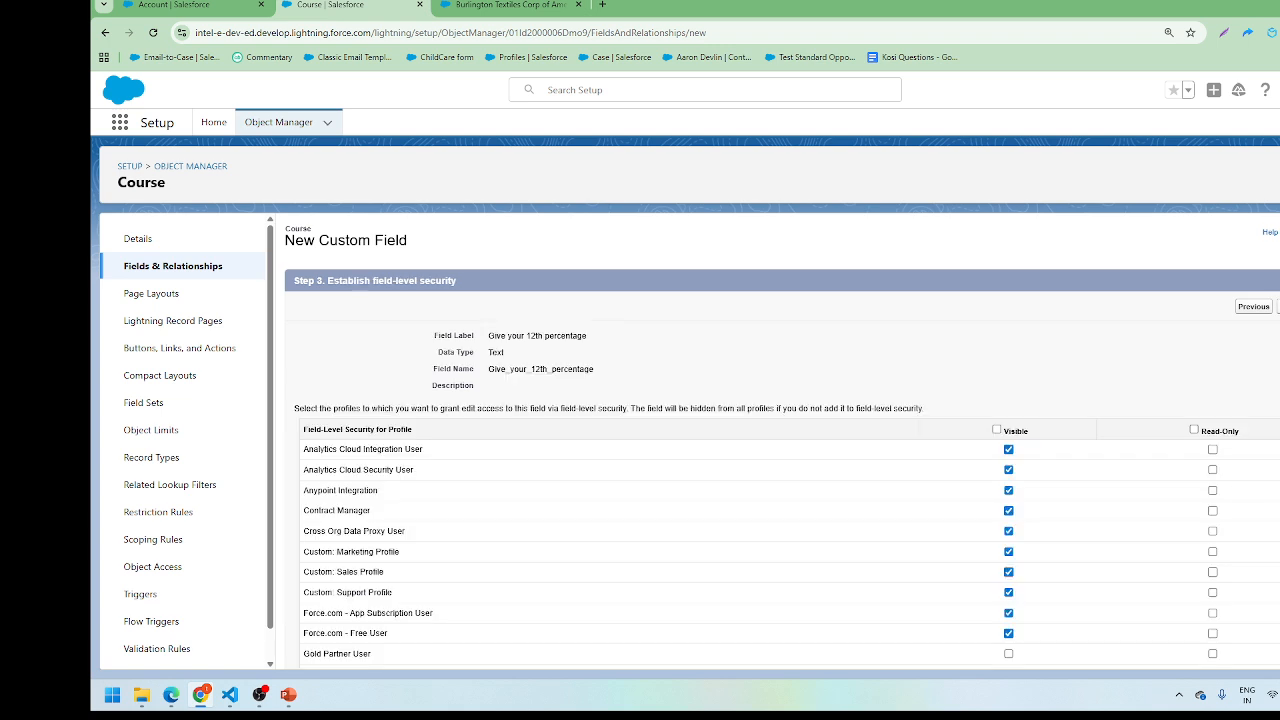
left_click(1279, 307)
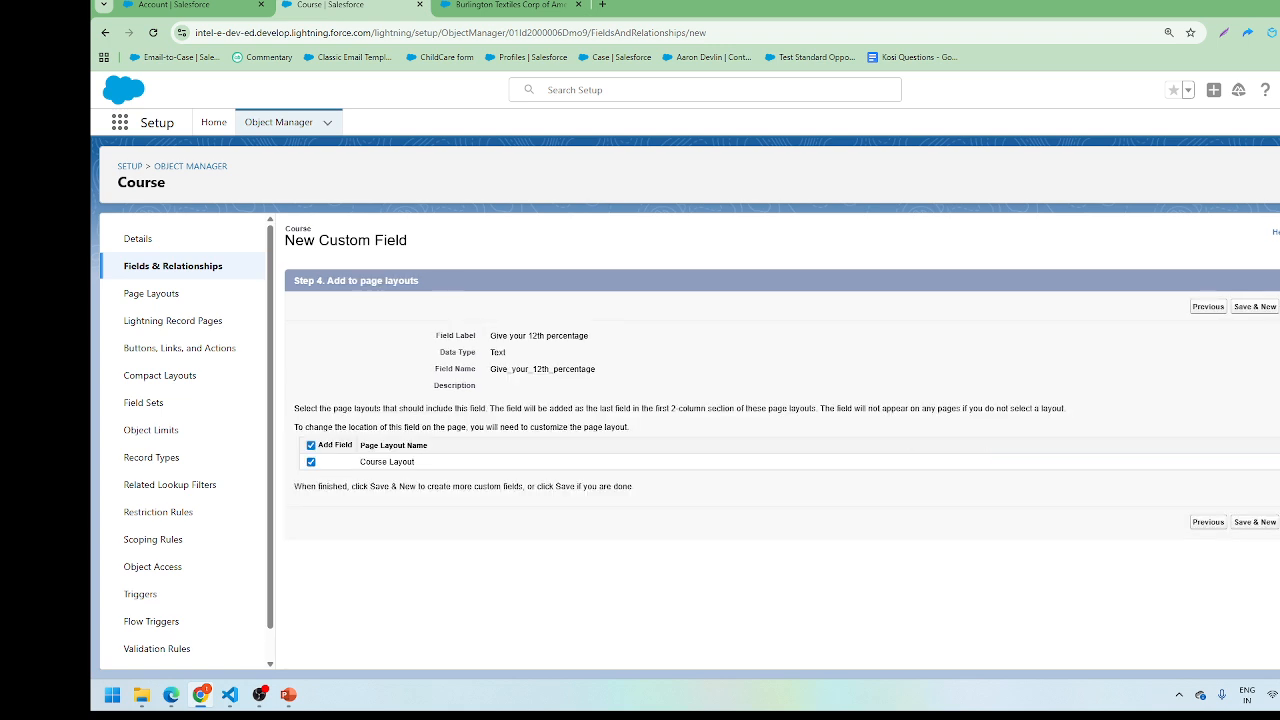
left_click(1279, 307)
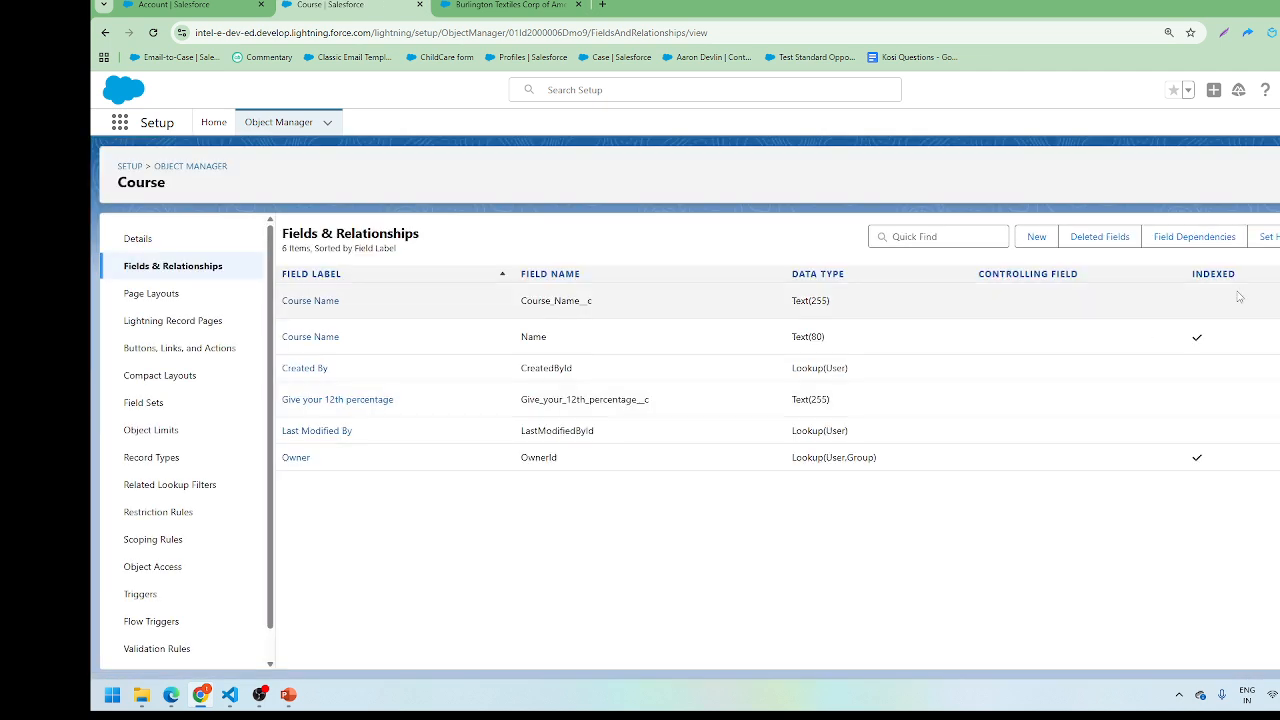
Step: Start another new Text custom field on the Course object
left_click(1036, 237)
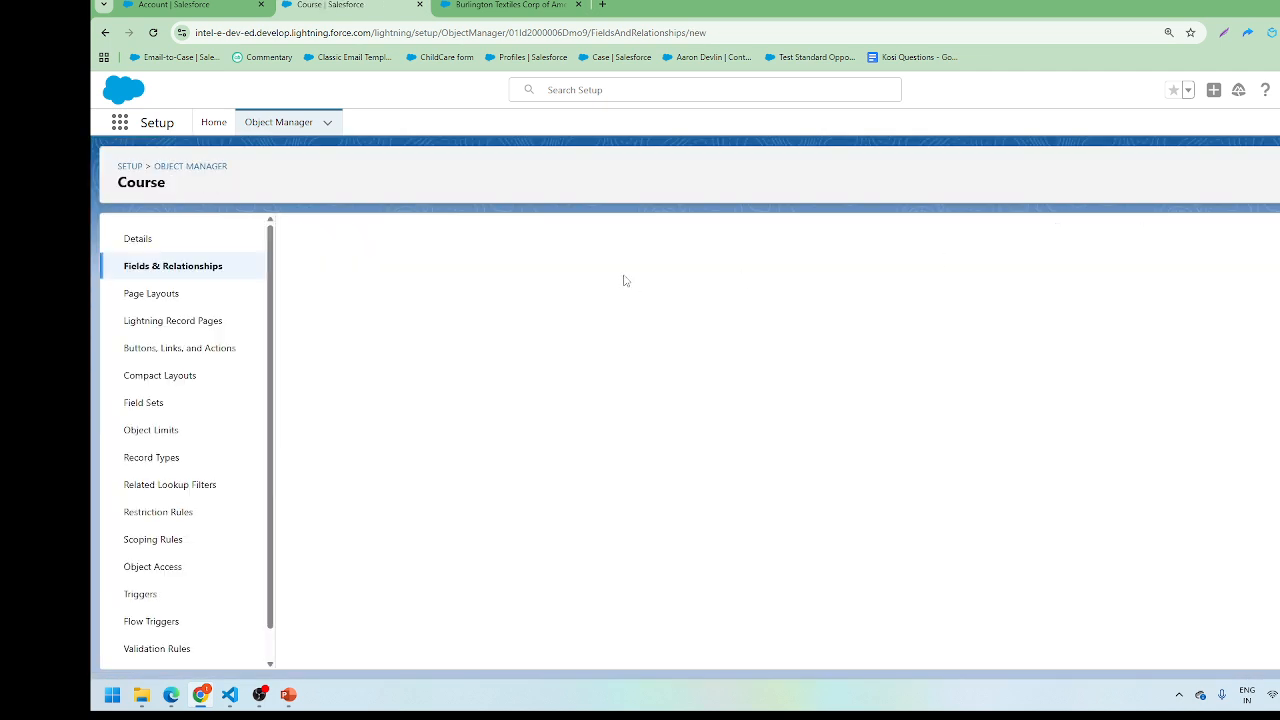
scroll(475, 485, "down", 4)
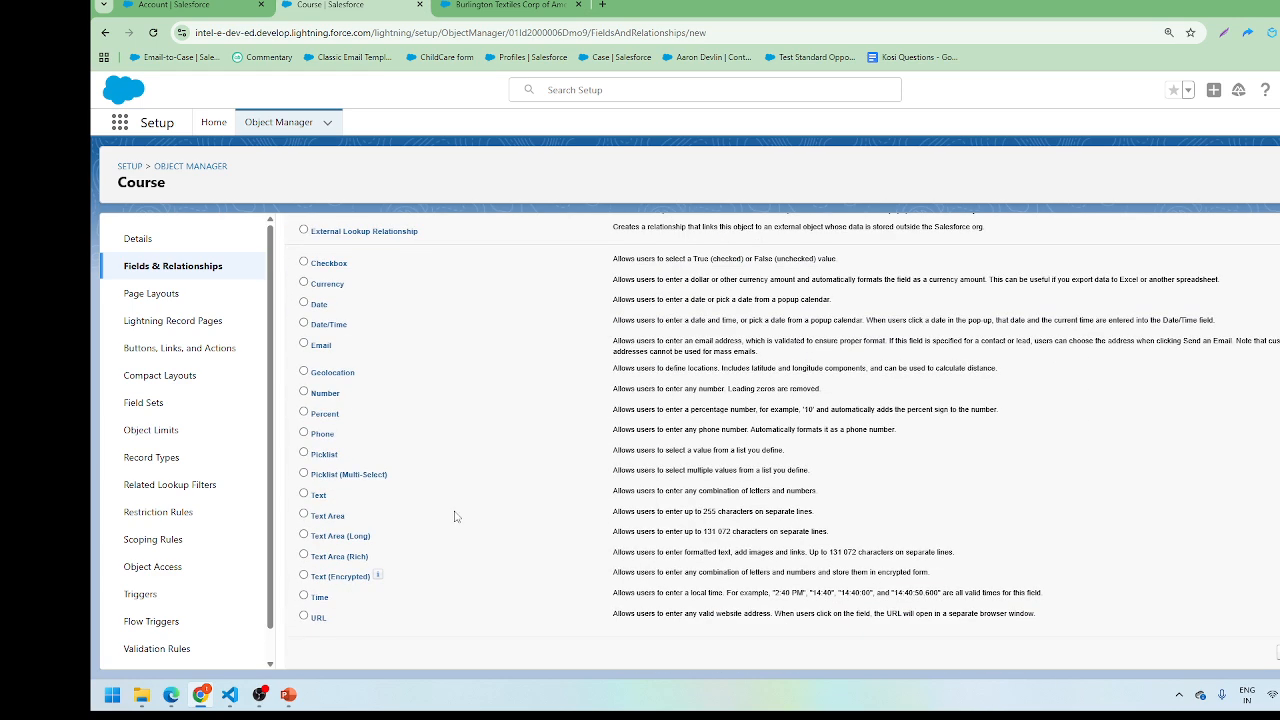
left_click(303, 495)
left_click(1278, 654)
left_click(104, 32)
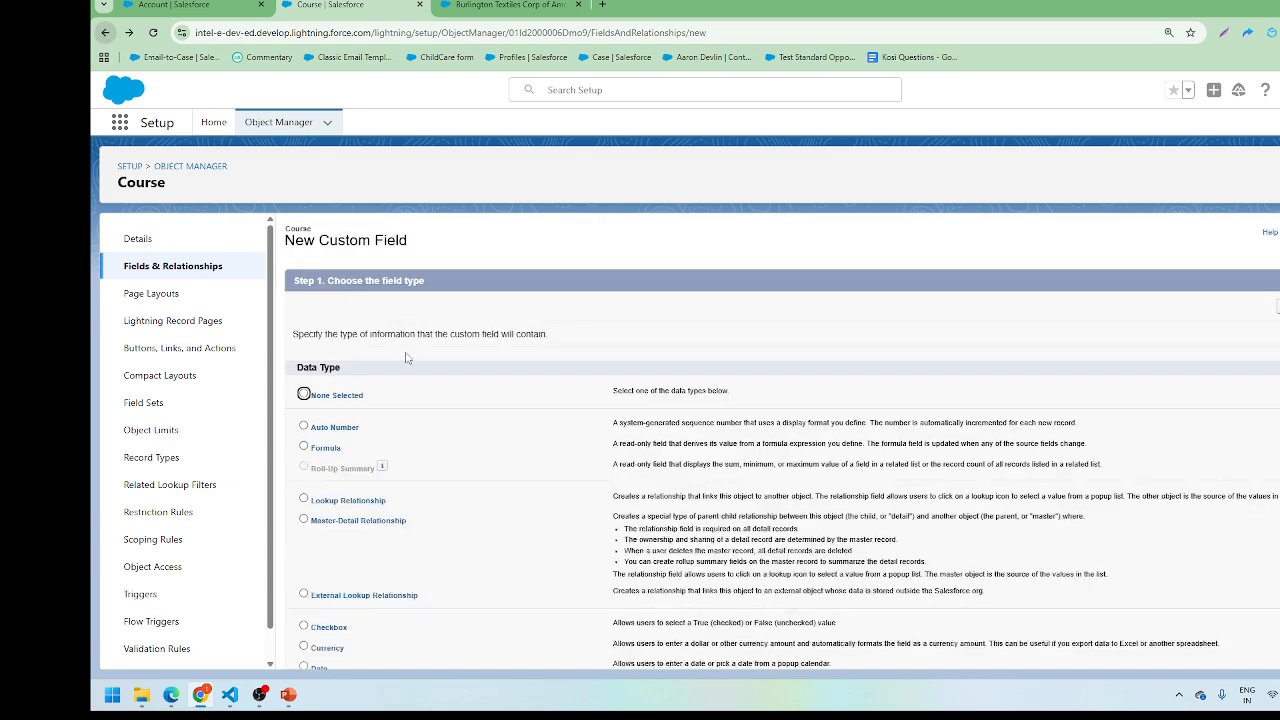
scroll(394, 453, "down", 4)
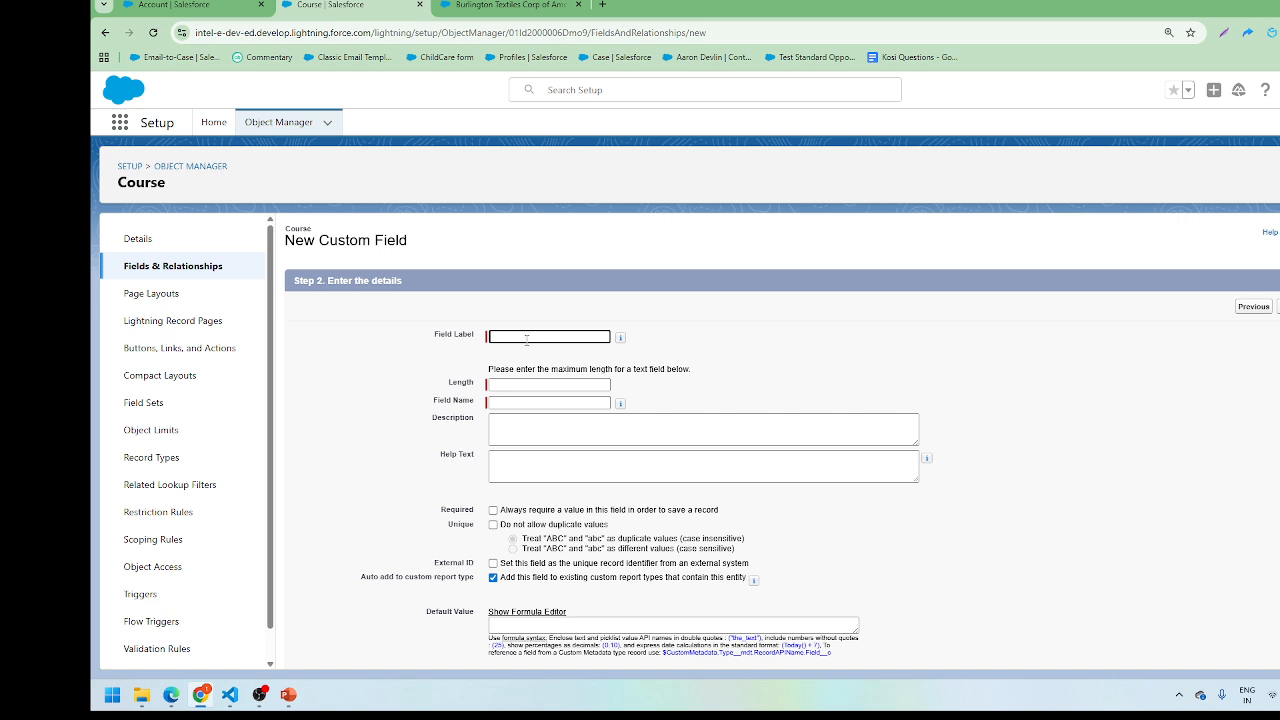
Step: Label the field 'Rate Yourself in Art' with length 255
left_click(526, 339)
type("Rate Yo")
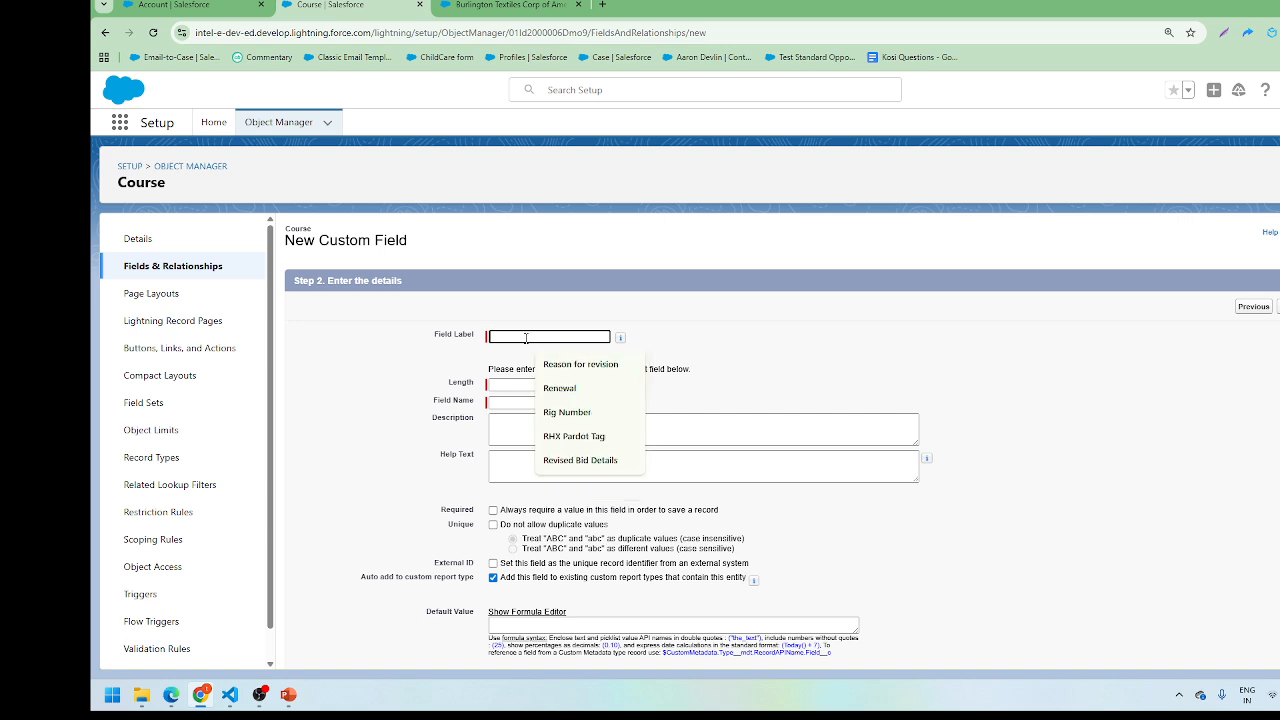
type("ur")
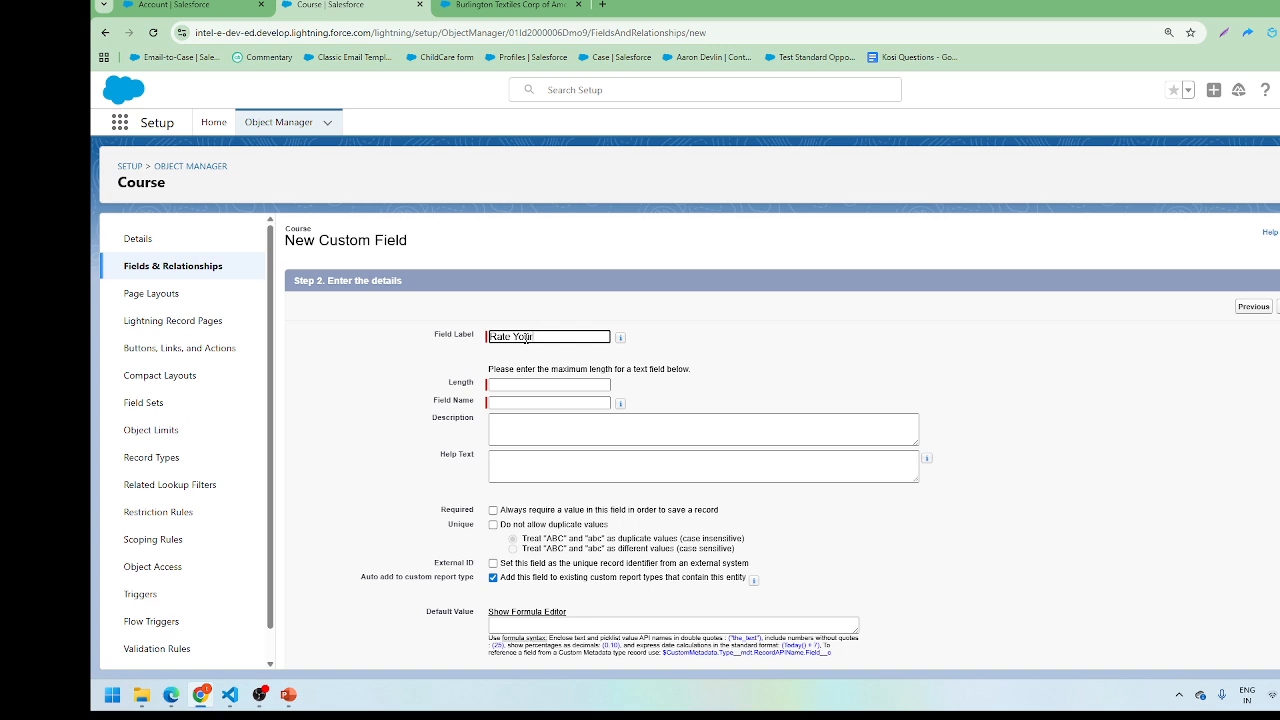
type("self in Art")
key("Tab")
key("Down")
key("Down")
key("Return")
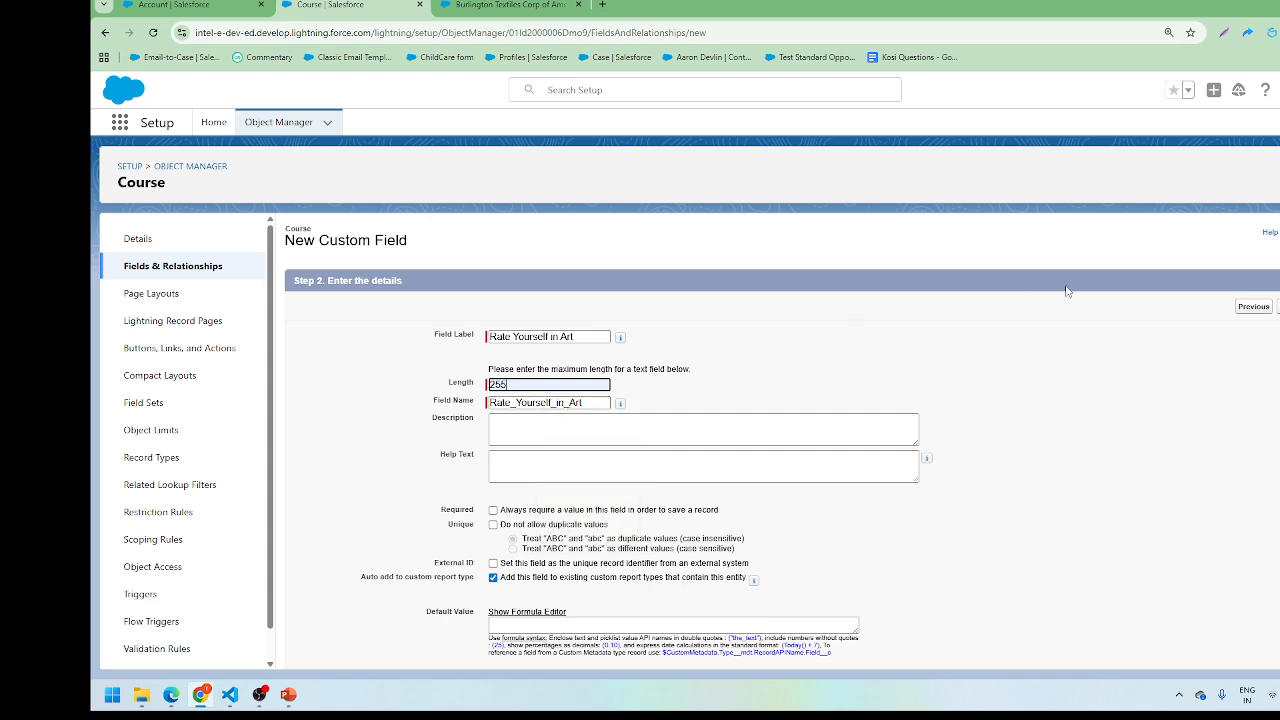
Step: Keep the default security and layout settings and save the field
left_click(1278, 306)
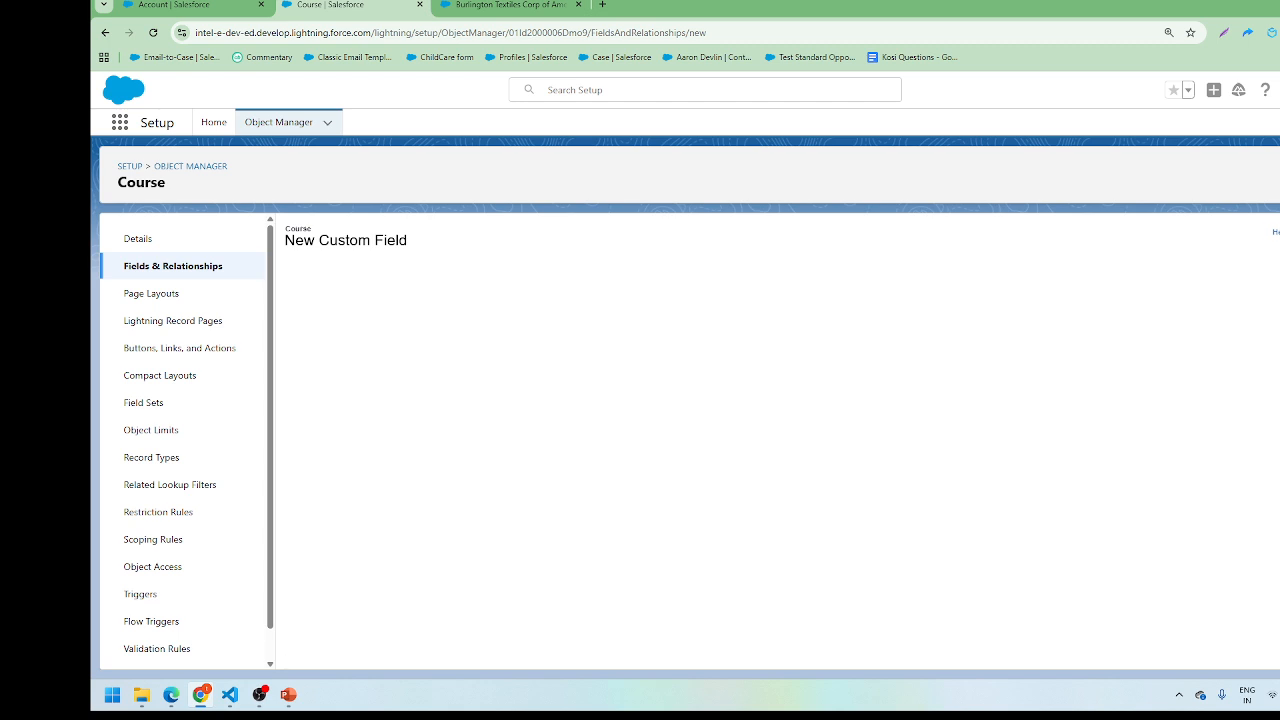
left_click(1278, 306)
left_click(1278, 307)
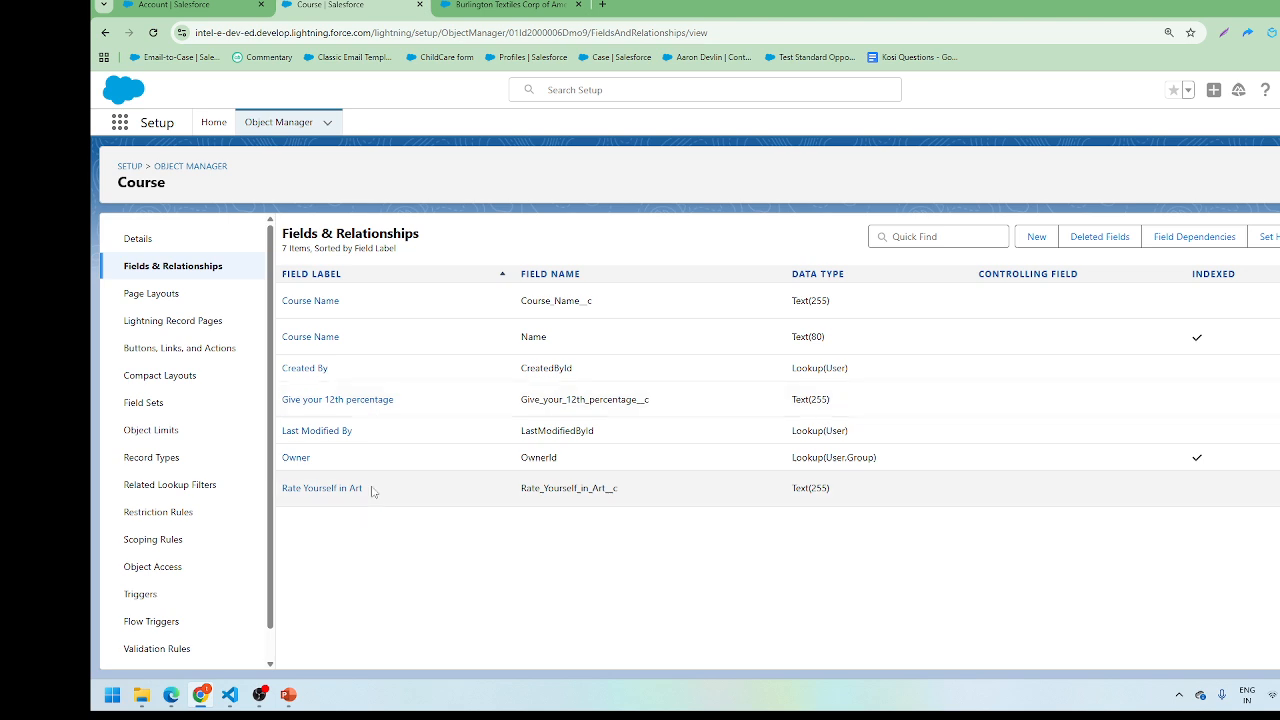
left_click_drag(374, 491, 285, 504)
left_click(285, 504)
left_click(390, 402)
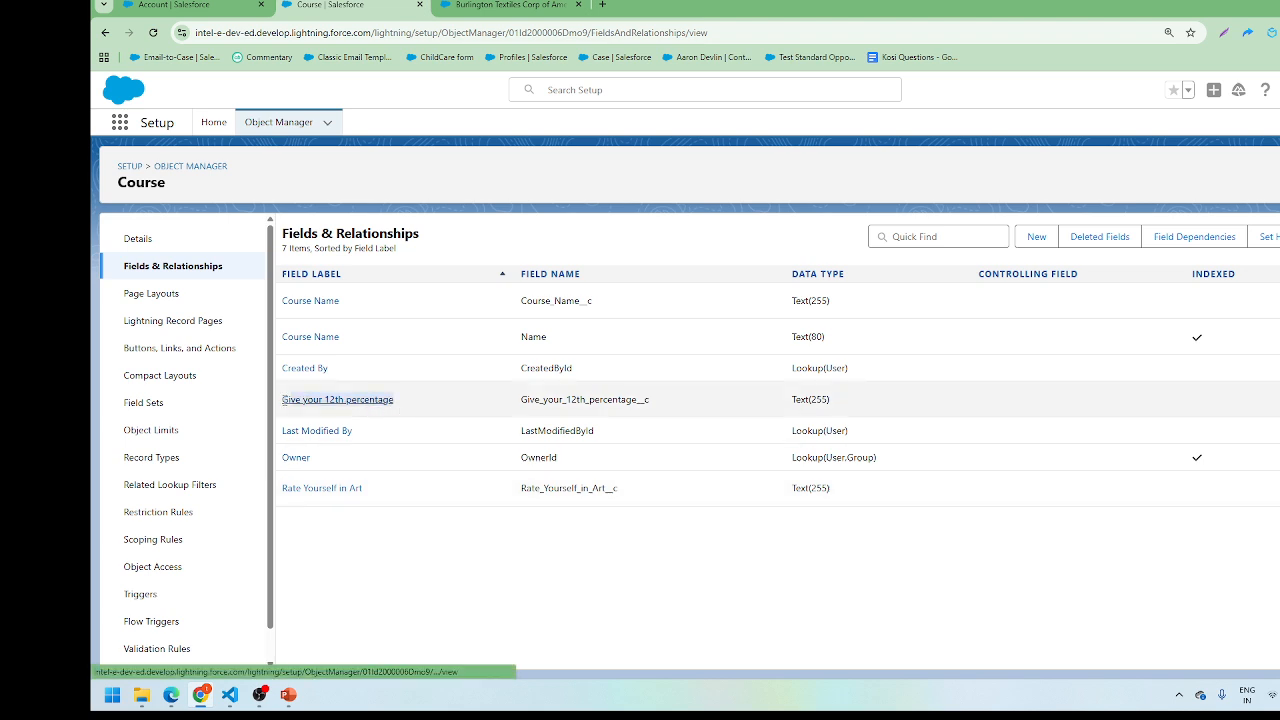
left_click_drag(285, 401, 284, 413)
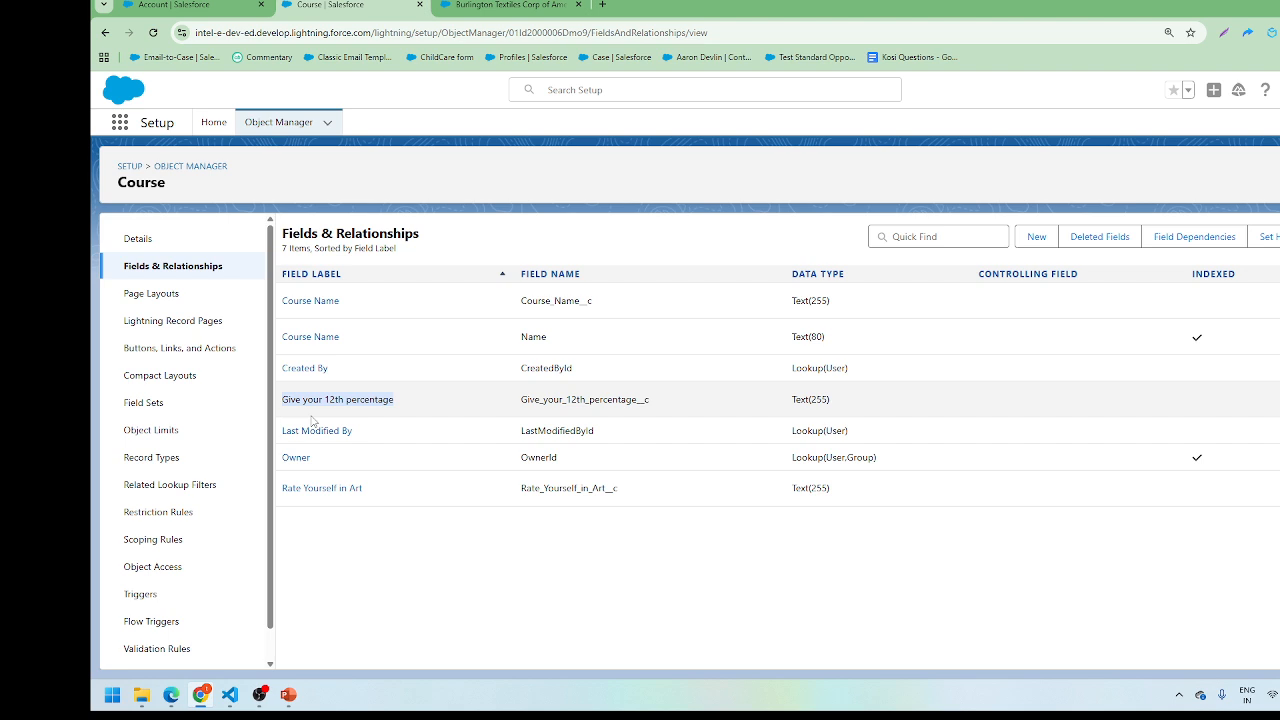
Step: Create a new Course page layout named 'Technicall', cloned from Course Layout
left_click(172, 300)
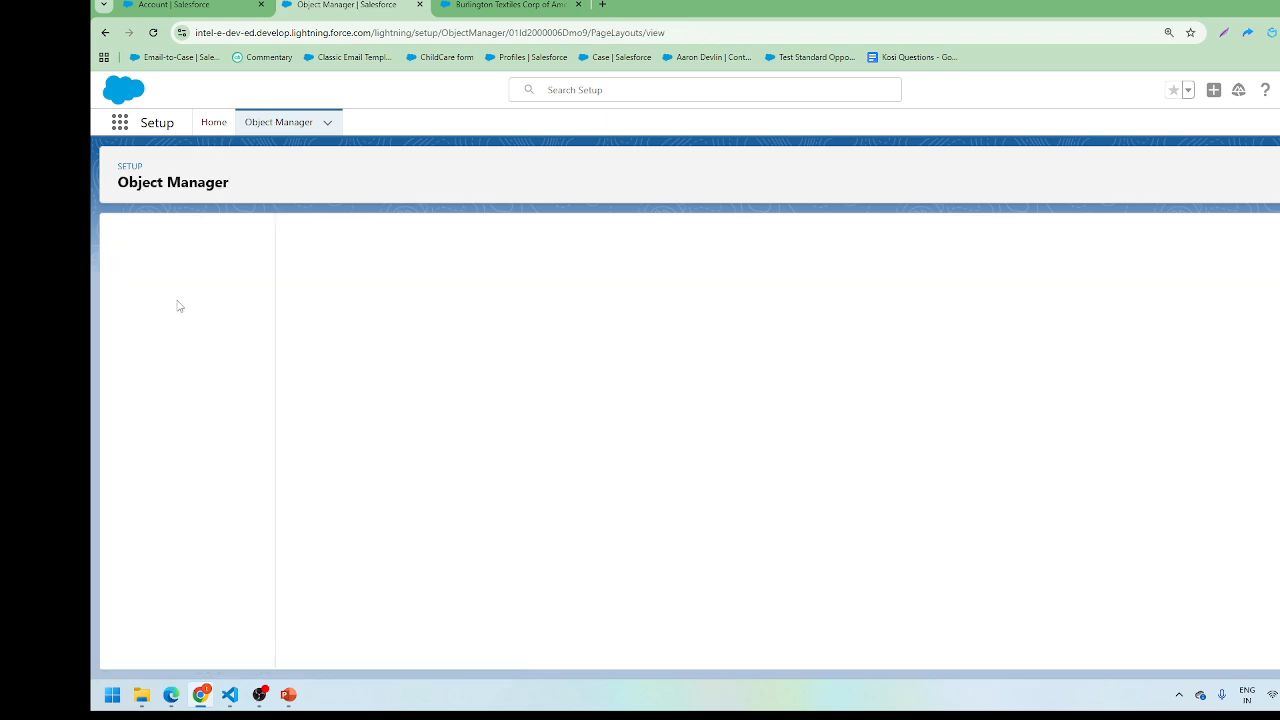
left_click(1205, 244)
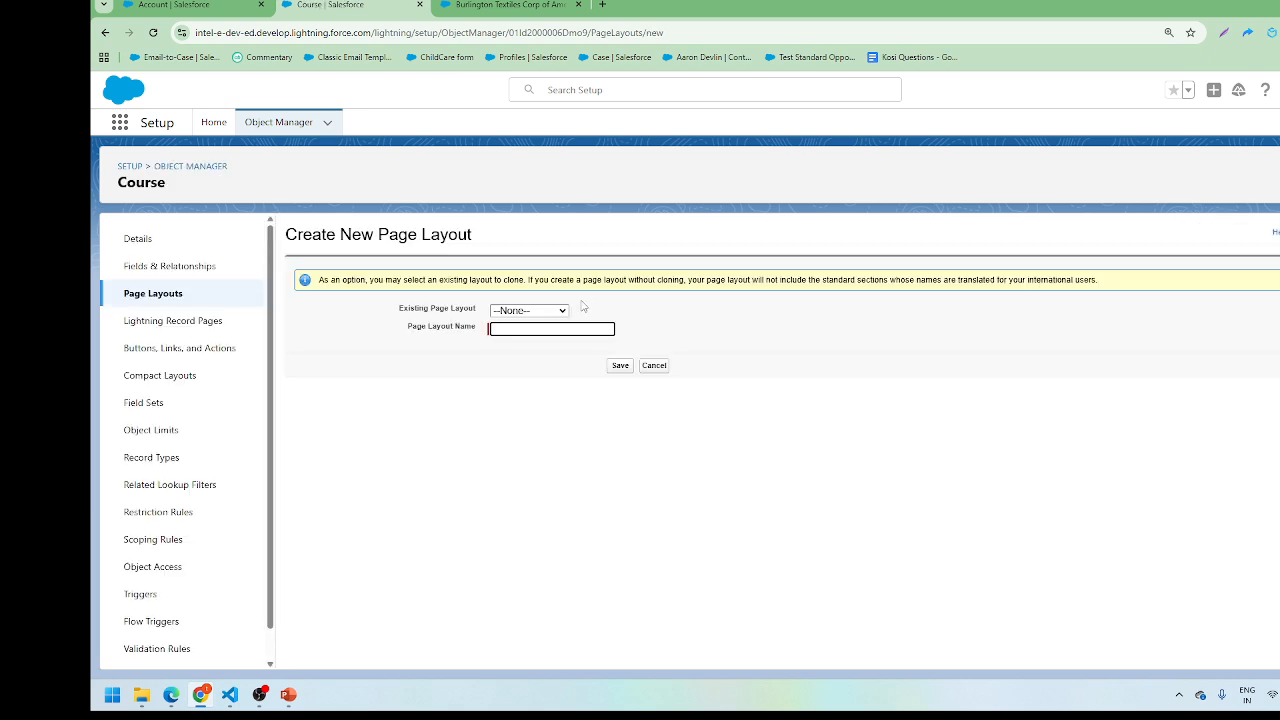
left_click(522, 332)
type("Tes")
type("hnical")
left_click(528, 311)
left_click(530, 344)
left_click(628, 370)
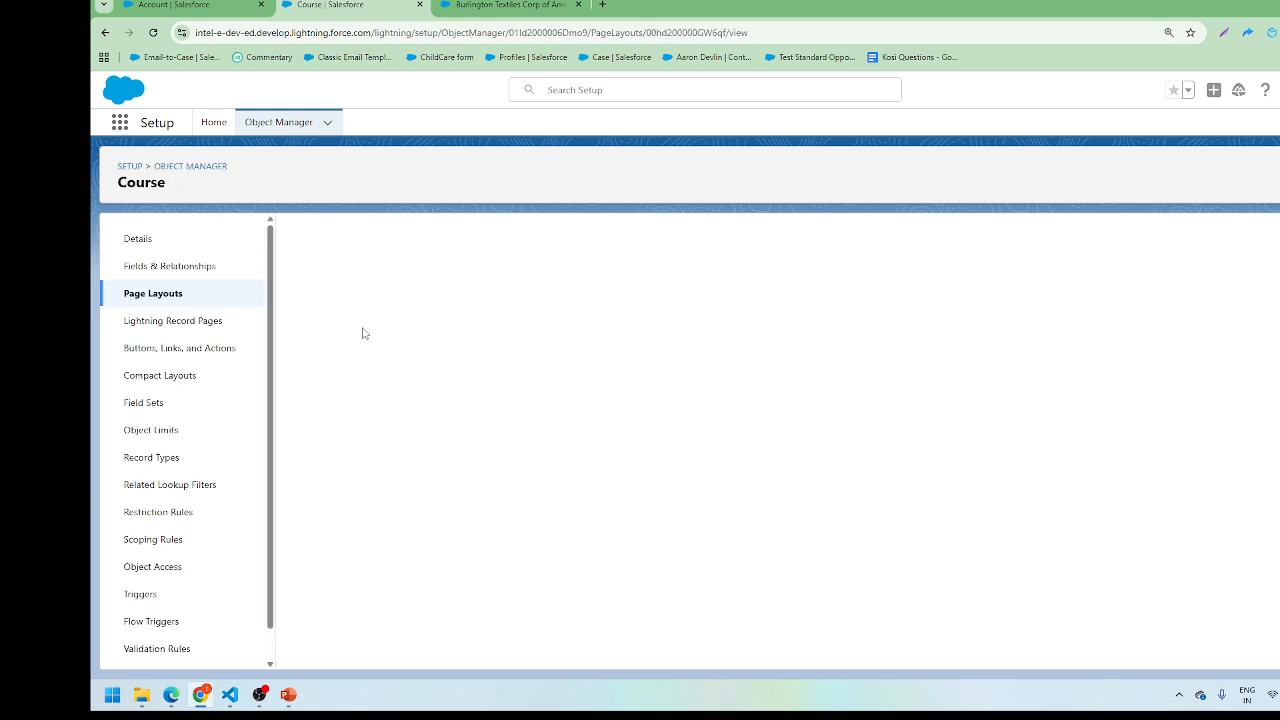
Step: Remove Rate Yourself in Art from the new layout and save it
scroll(443, 380, "down", 2)
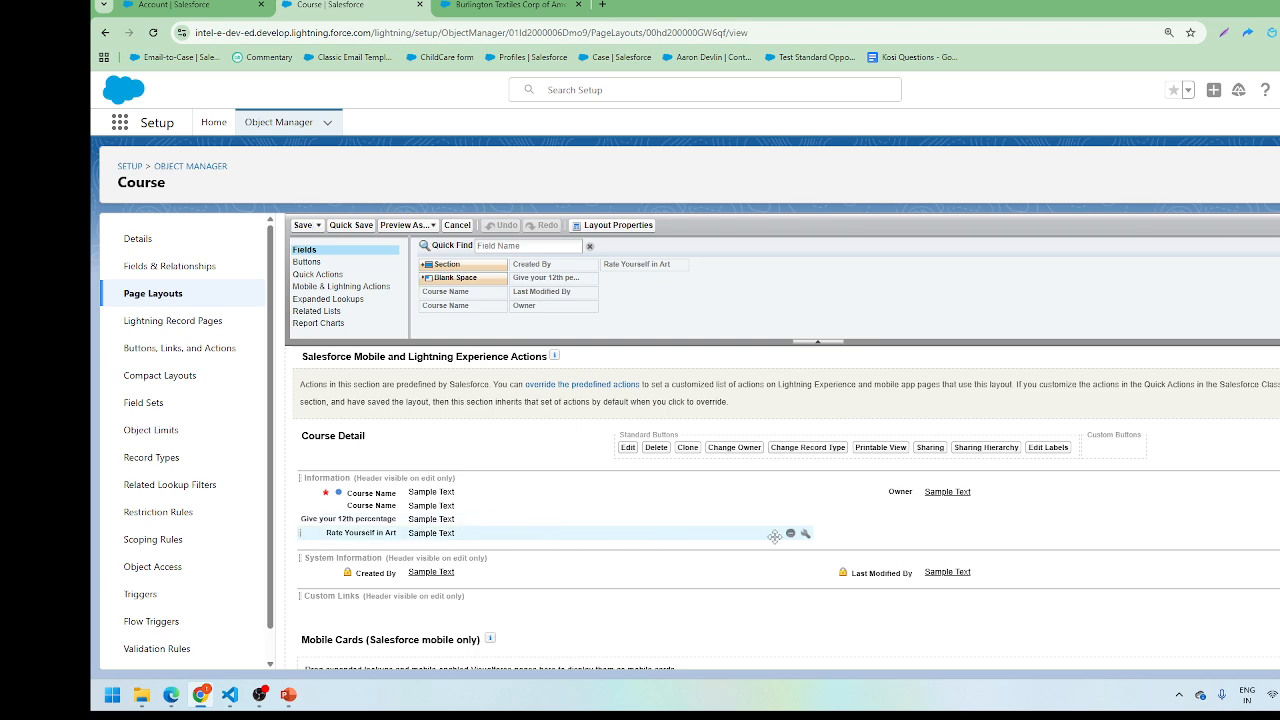
left_click(790, 533)
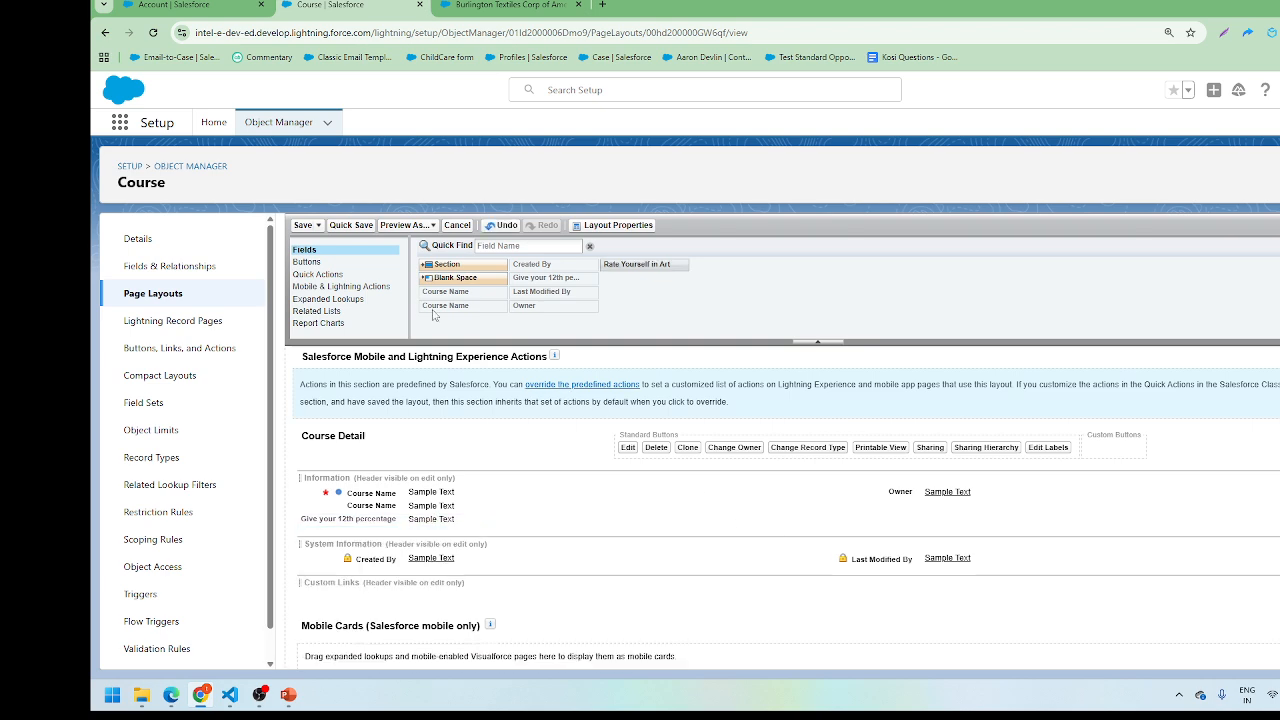
left_click(305, 227)
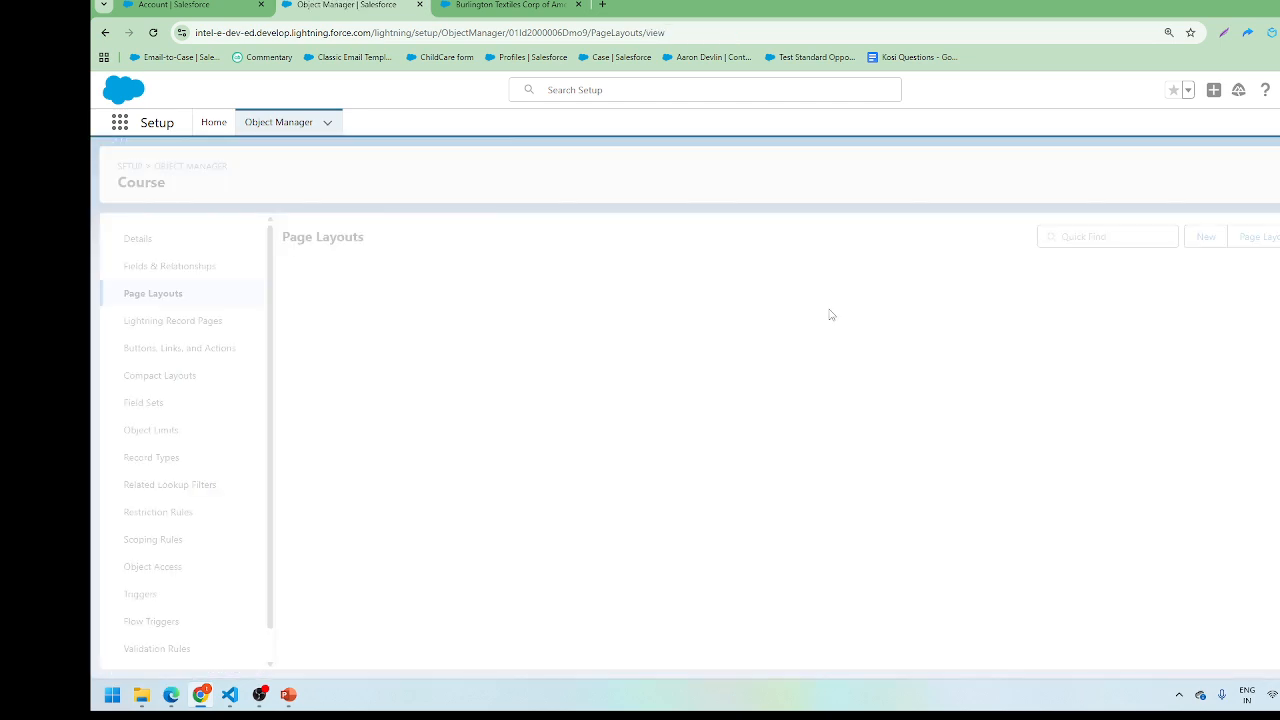
Step: Create a Non Technical Course page layout cloned from Course Layout
left_click(1206, 240)
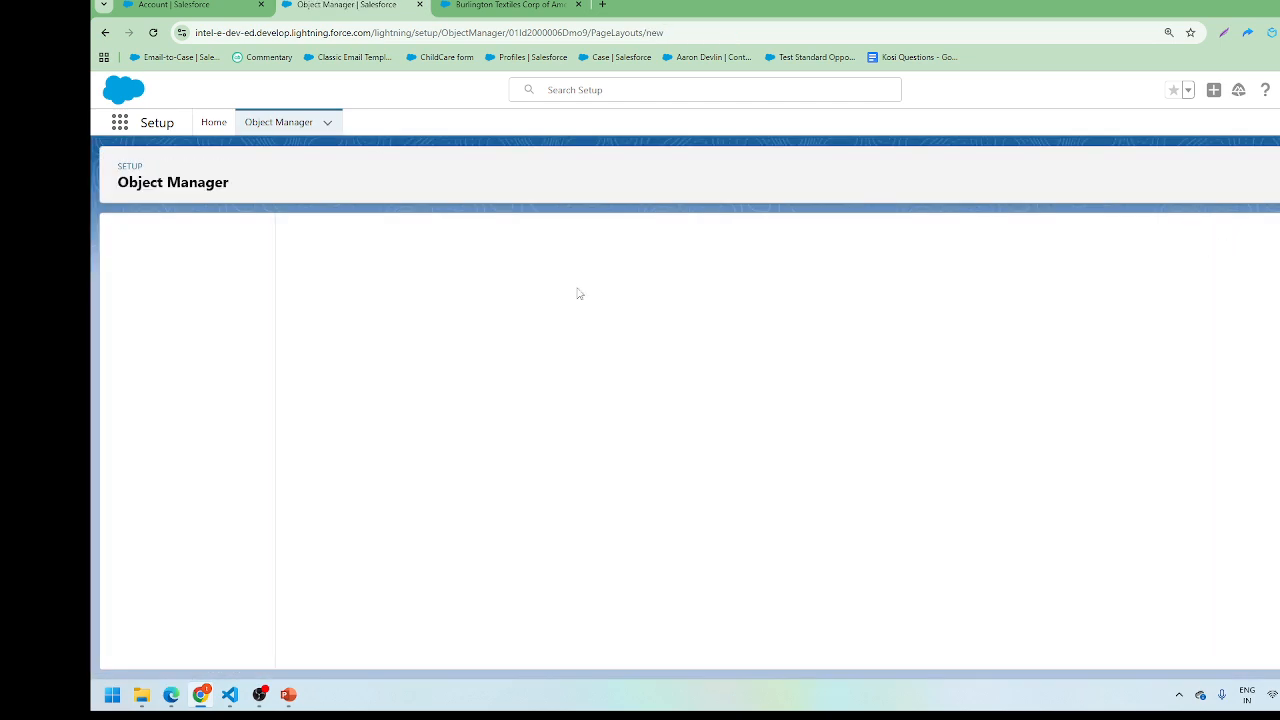
left_click(513, 331)
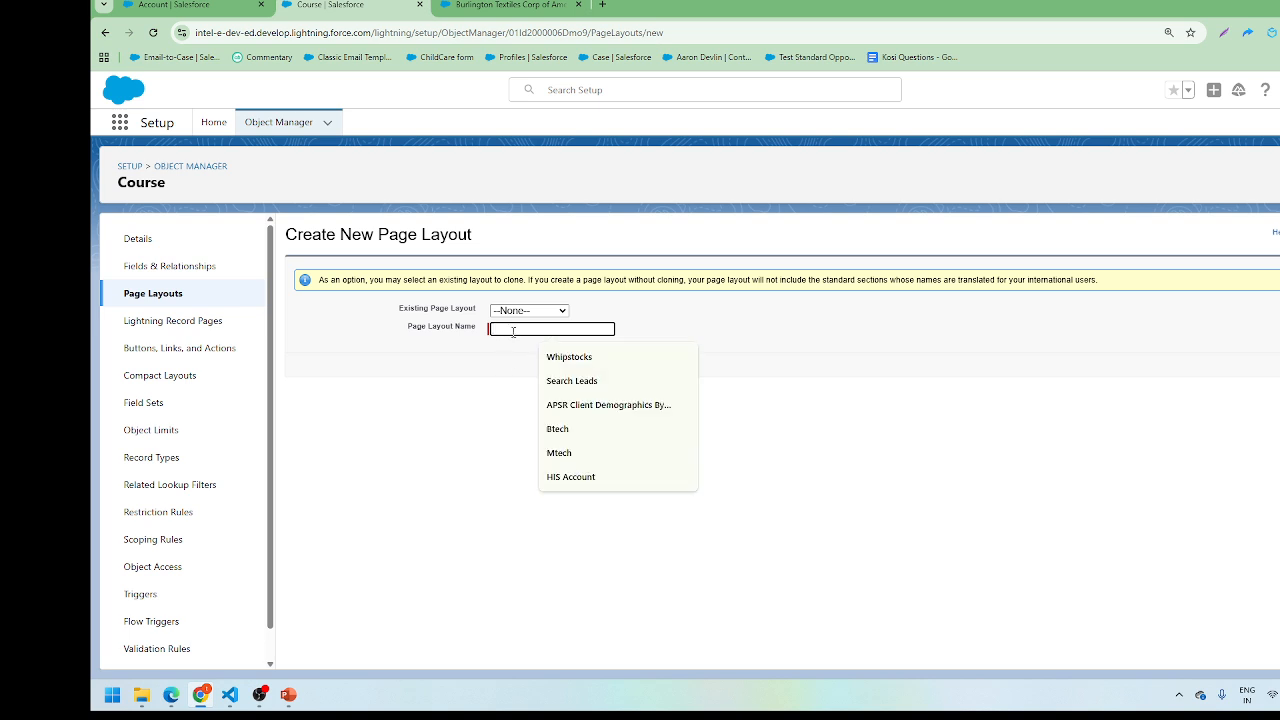
type("Nor")
type(" Tec")
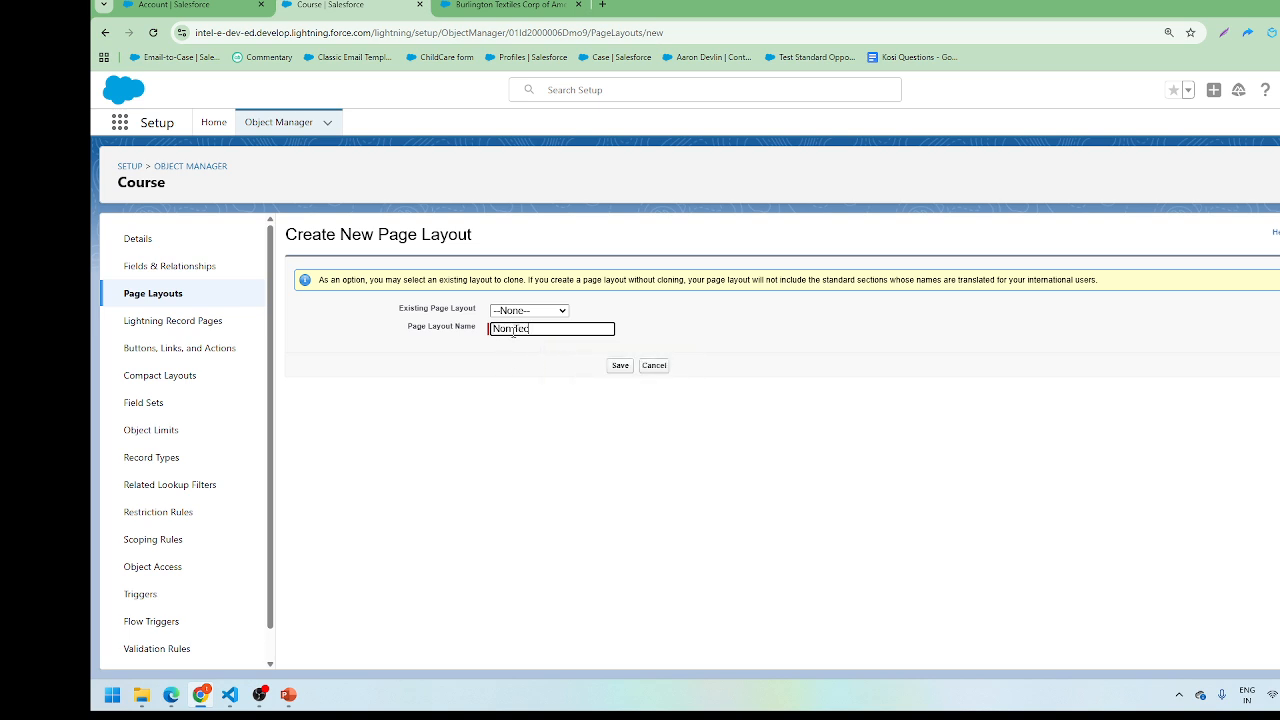
type("hnical")
left_click(528, 311)
left_click(524, 350)
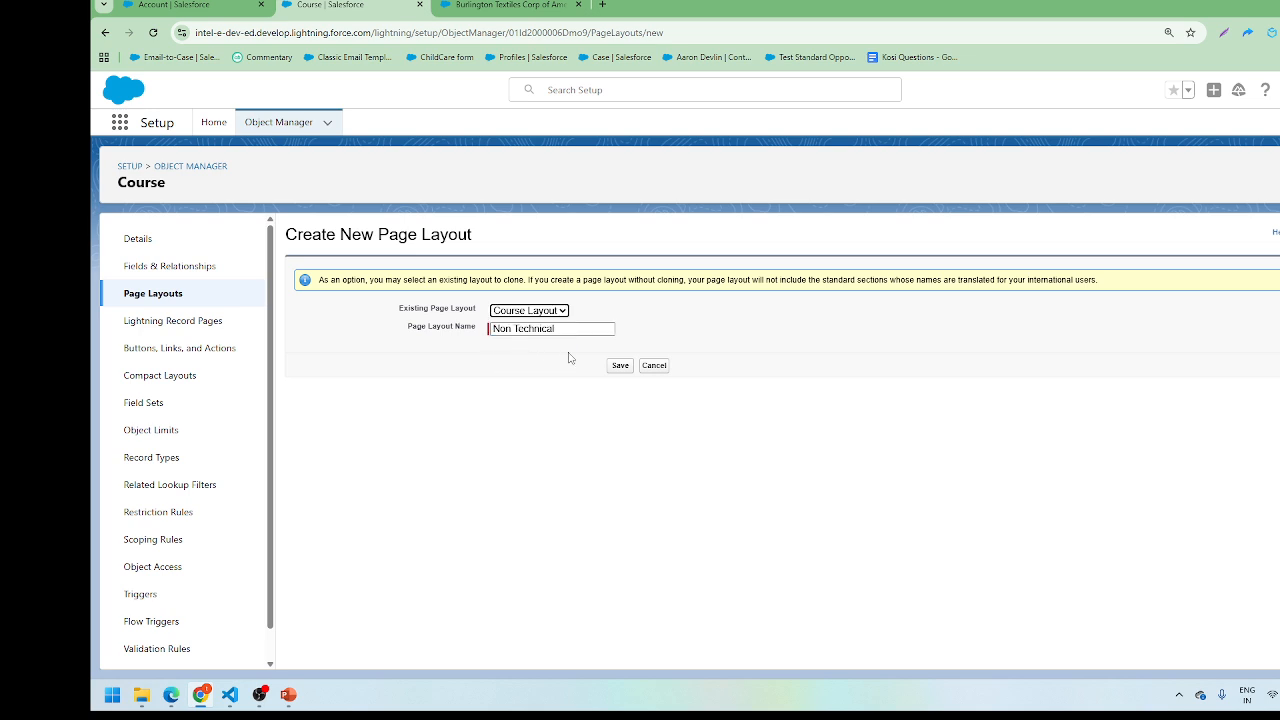
left_click(616, 366)
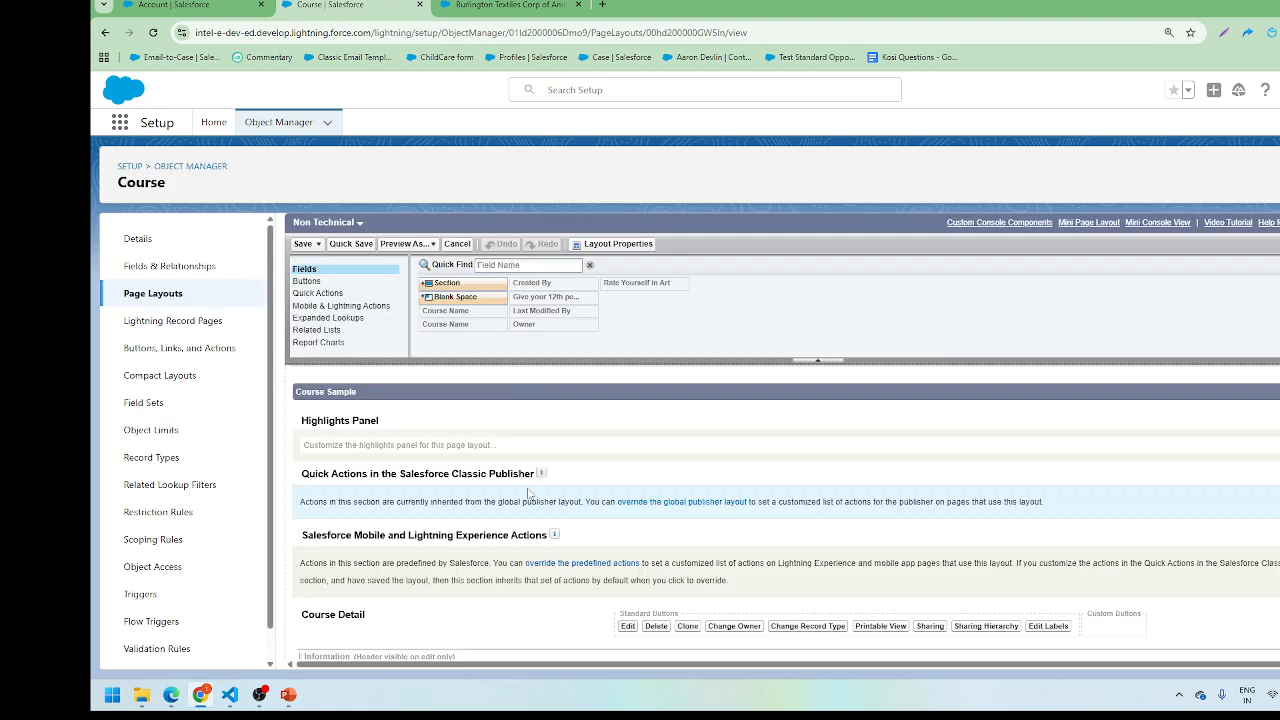
Step: Remove the Give your 12th percentage field from the Non Technical layout and save it
scroll(529, 493, "down", 2)
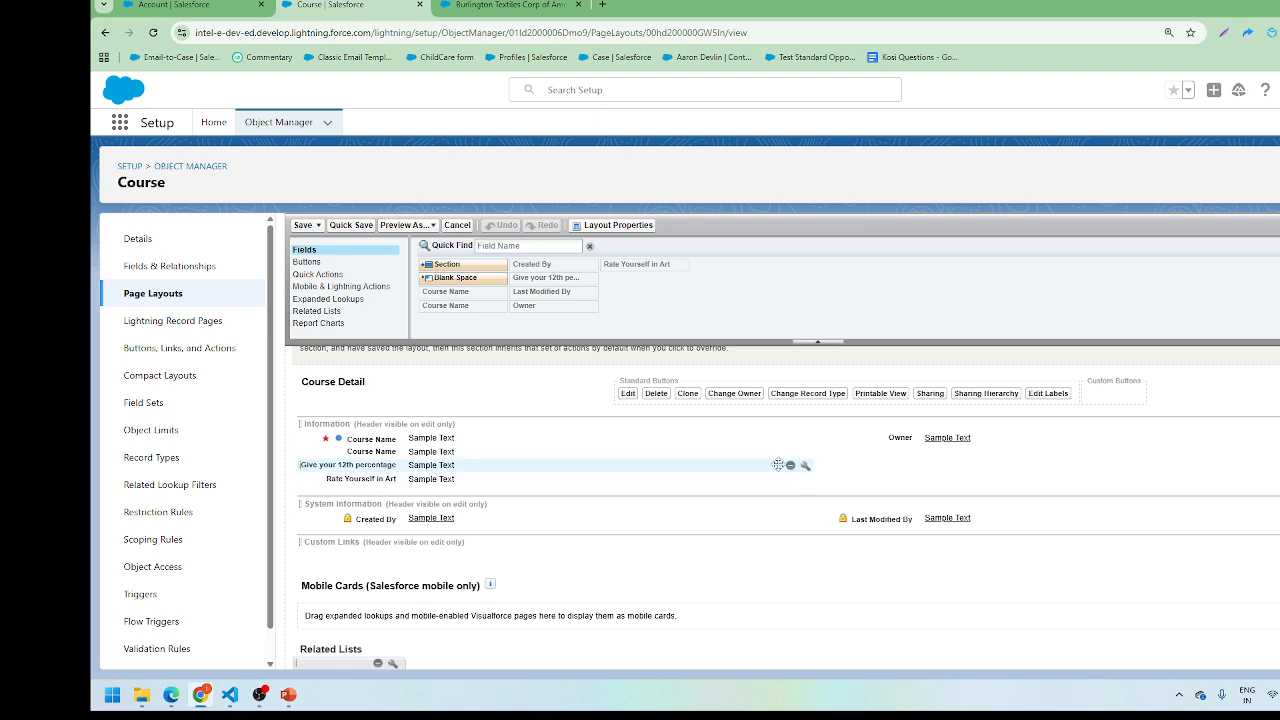
left_click(790, 465)
left_click(305, 226)
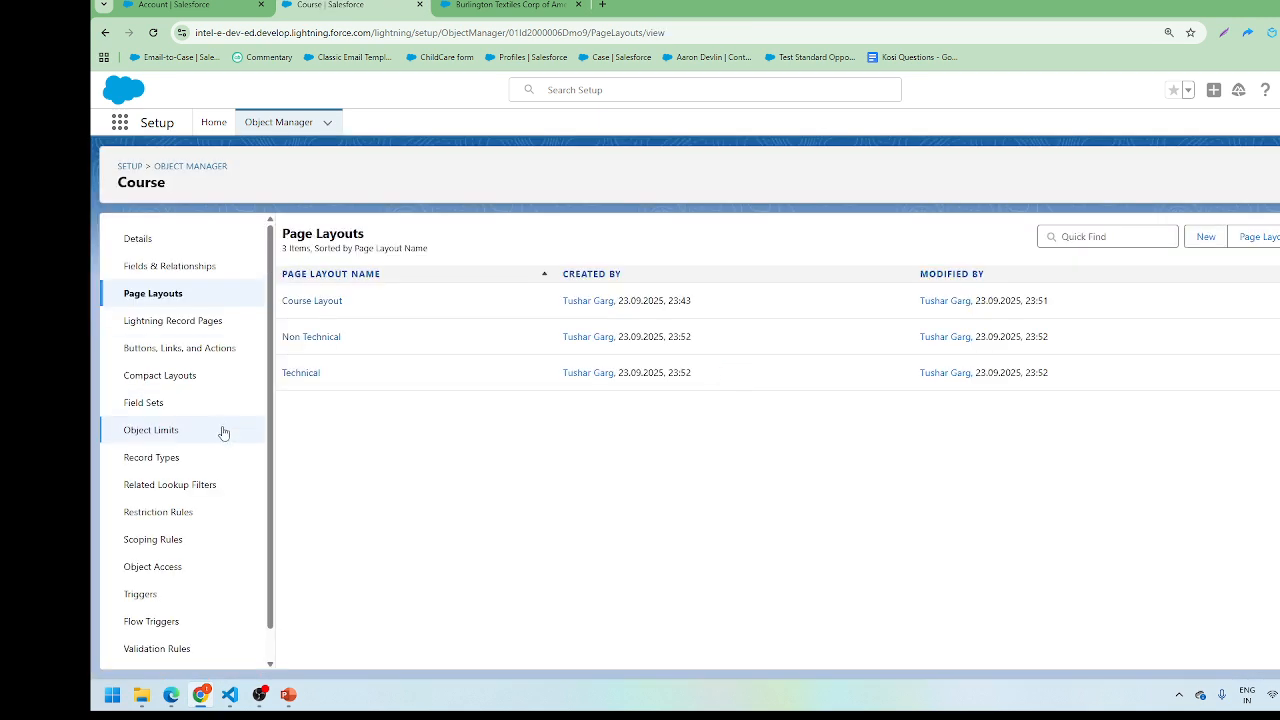
Step: Open the Course object's Record Types page, which lists zero record types
left_click(177, 462)
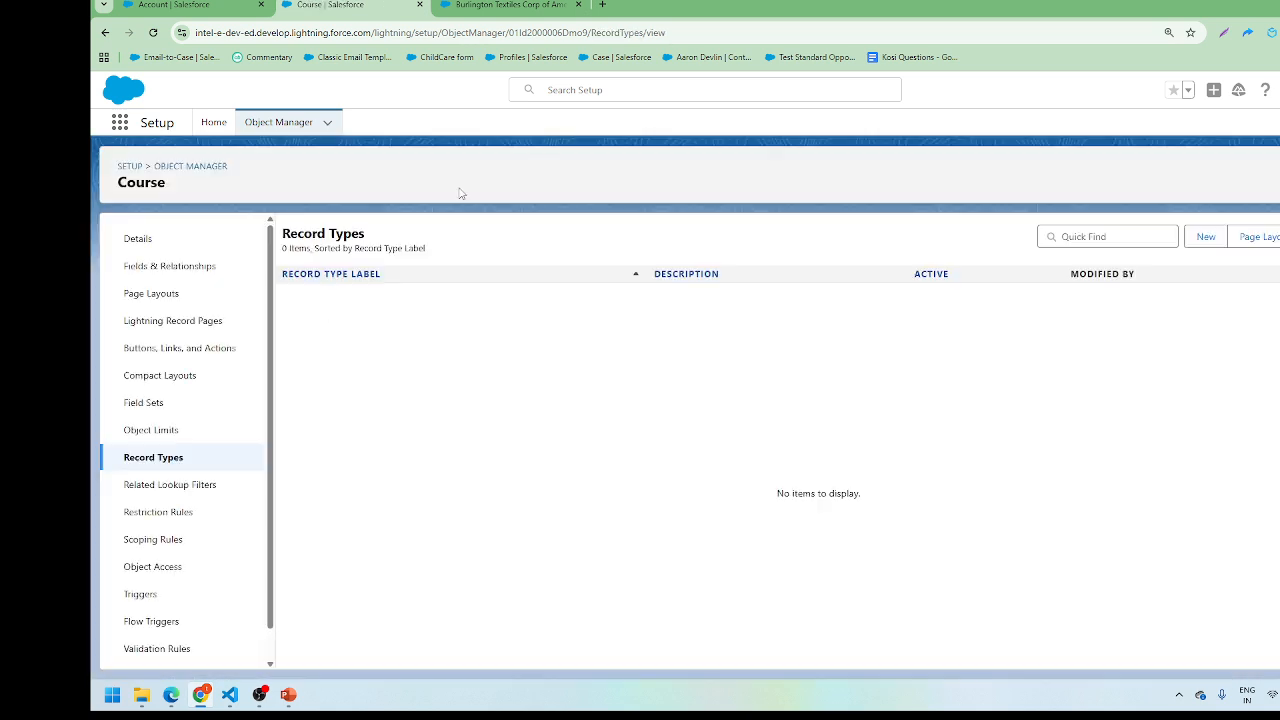
left_click(174, 296)
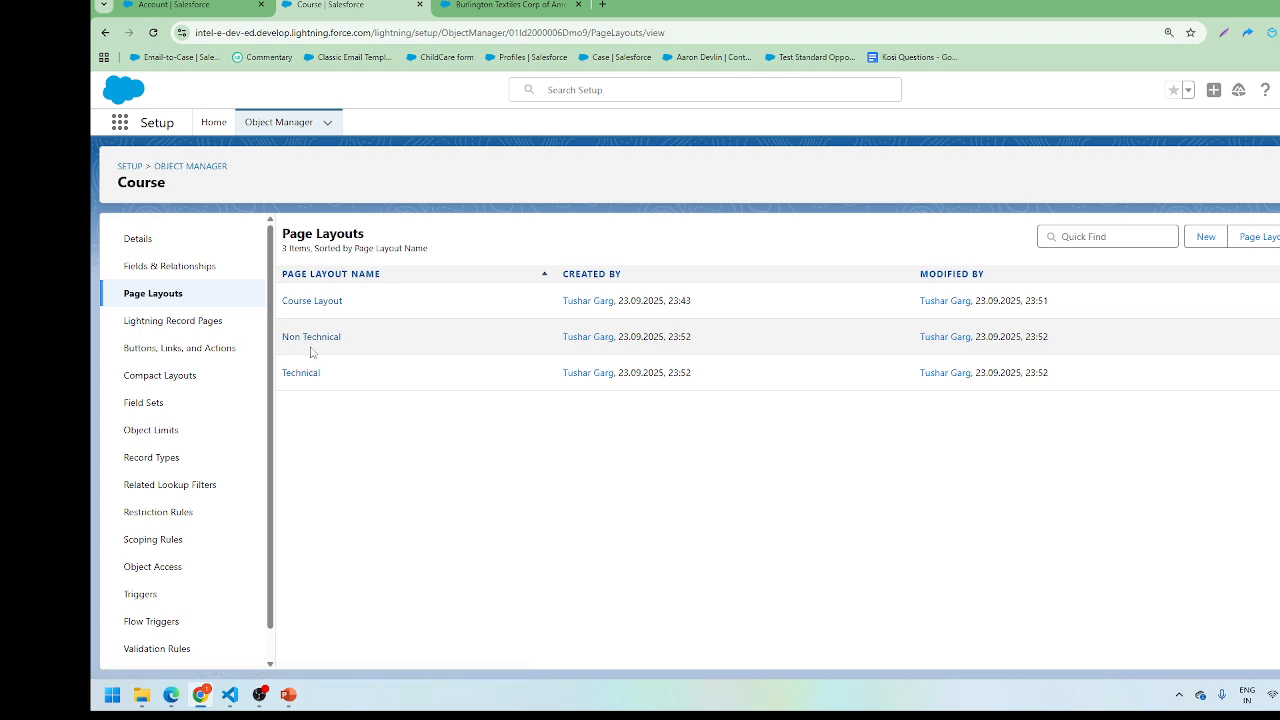
left_click(175, 463)
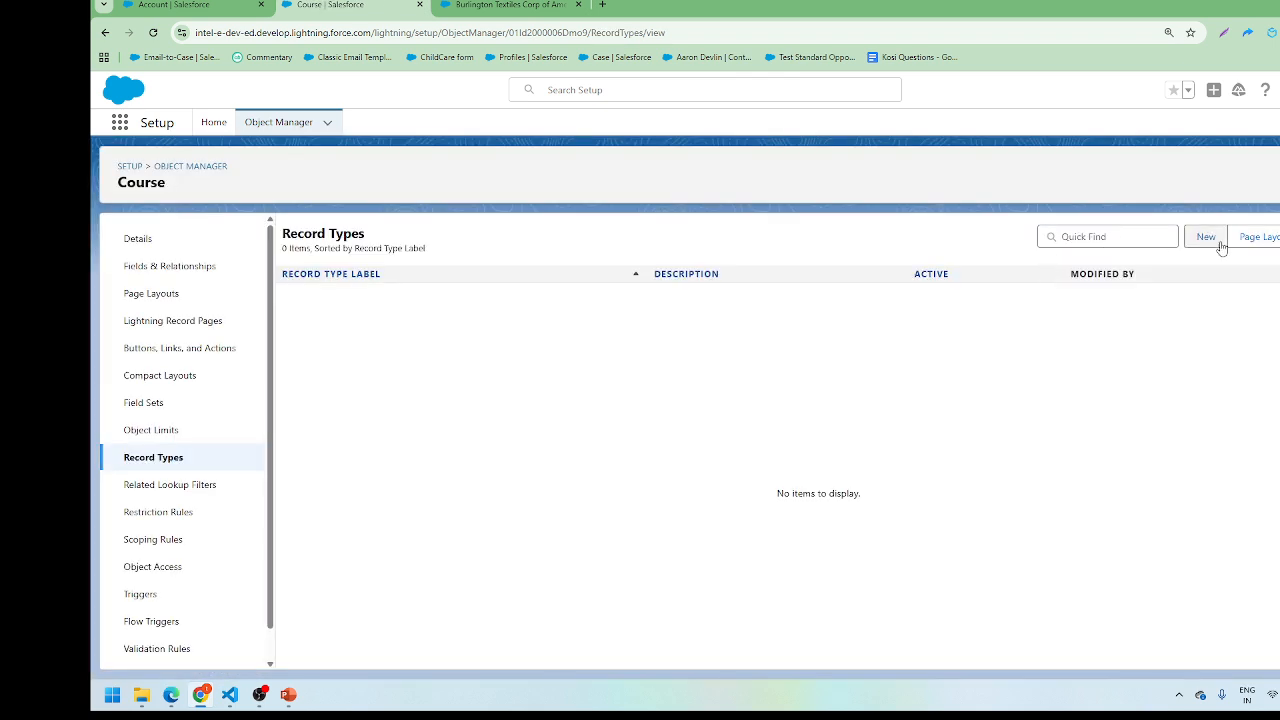
Step: Create a Technical Course record type that applies the Technical layout to all profiles
left_click(1218, 244)
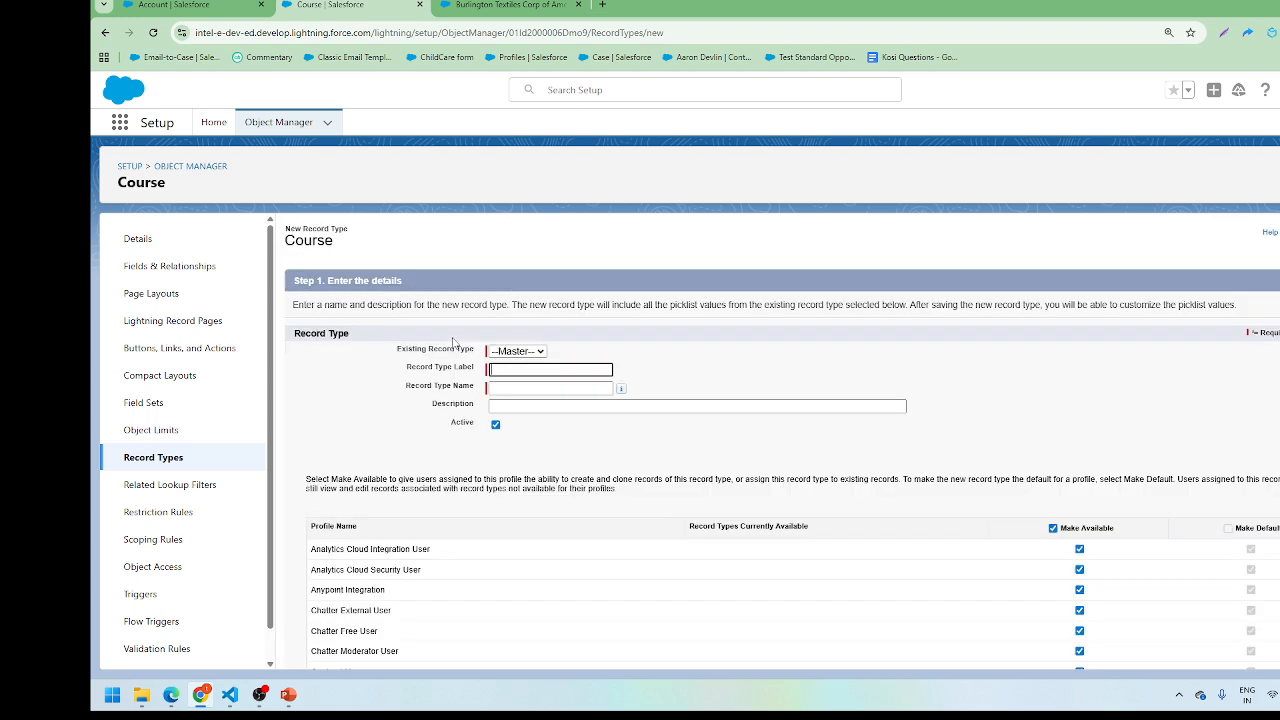
type("Technical")
left_click(690, 352)
scroll(1274, 377, "down", 5)
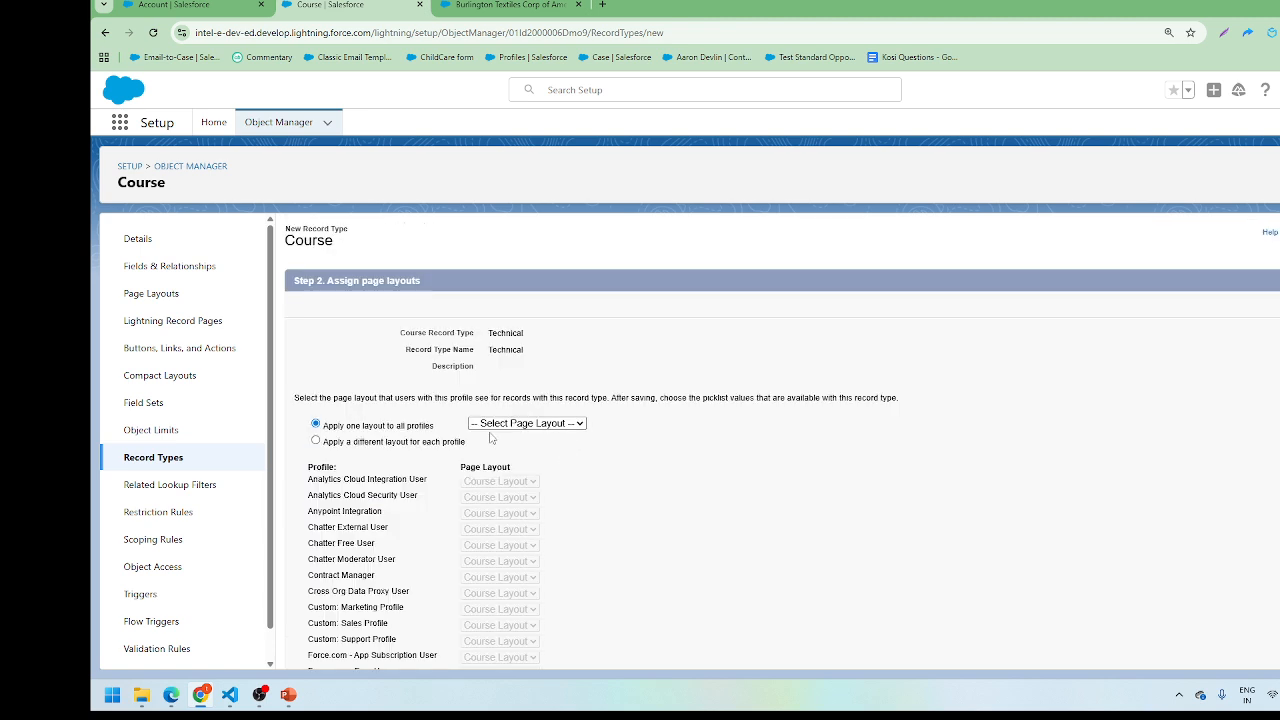
left_click(500, 423)
left_click(500, 489)
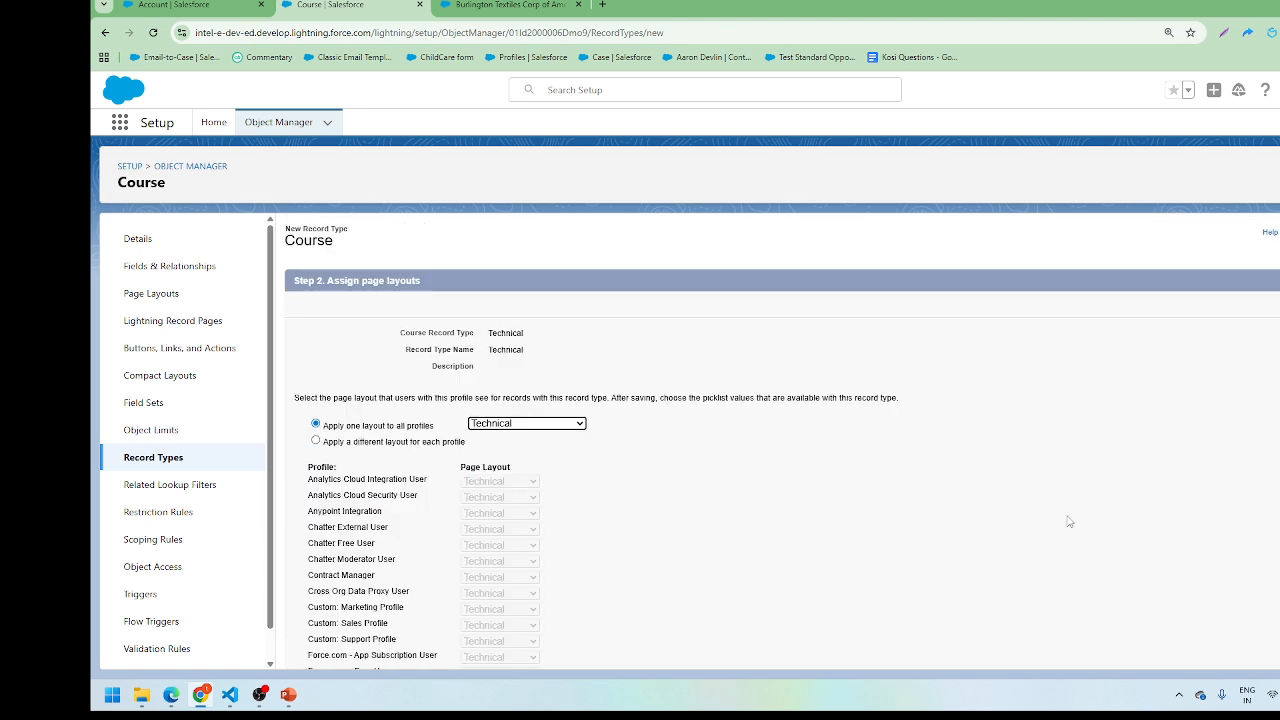
scroll(1071, 521, "down", 3)
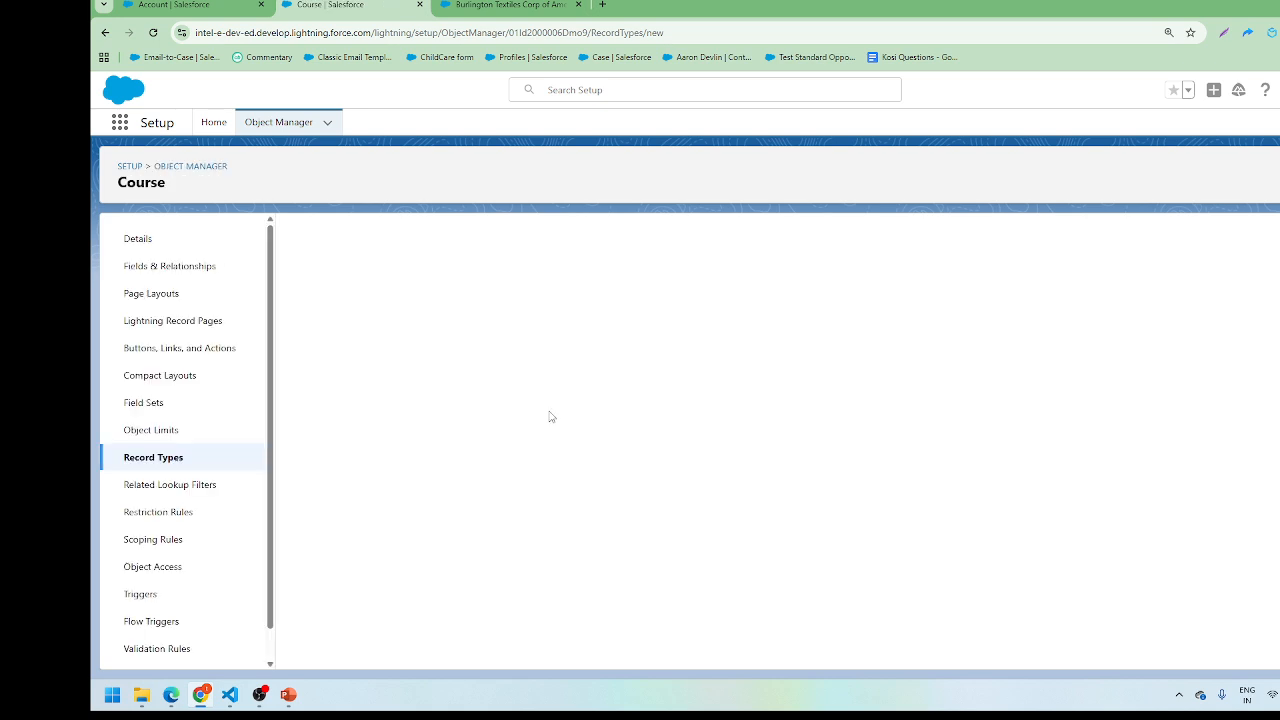
Step: Create an active Non Technical record type for all profiles, using the Non Technical layout
left_click(529, 368)
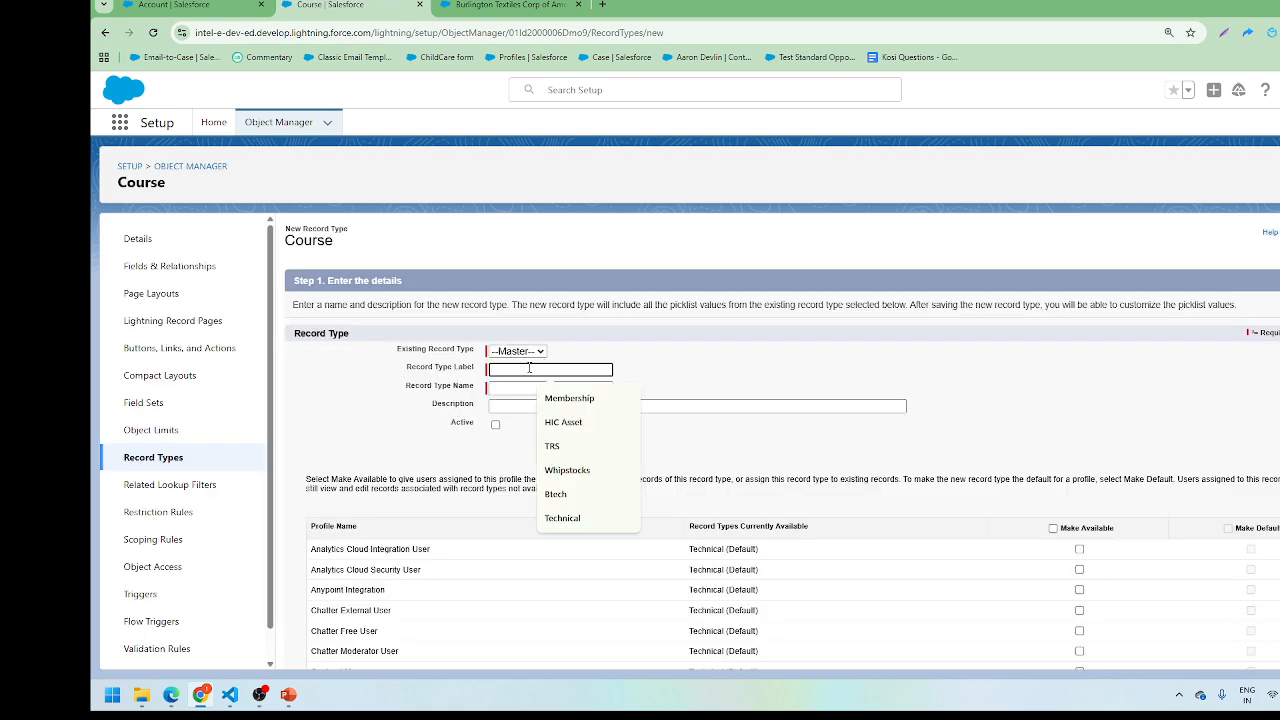
type("Non Technical")
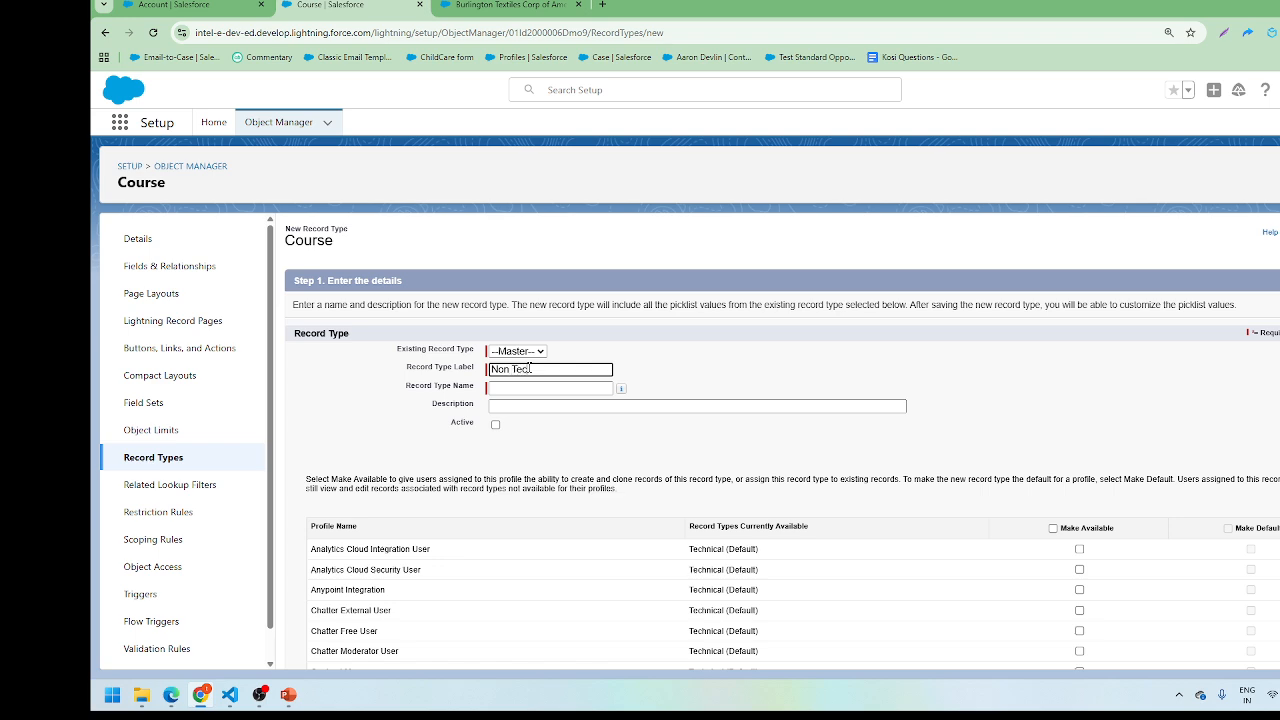
left_click(752, 336)
left_click(1052, 528)
scroll(1150, 490, "down", 5)
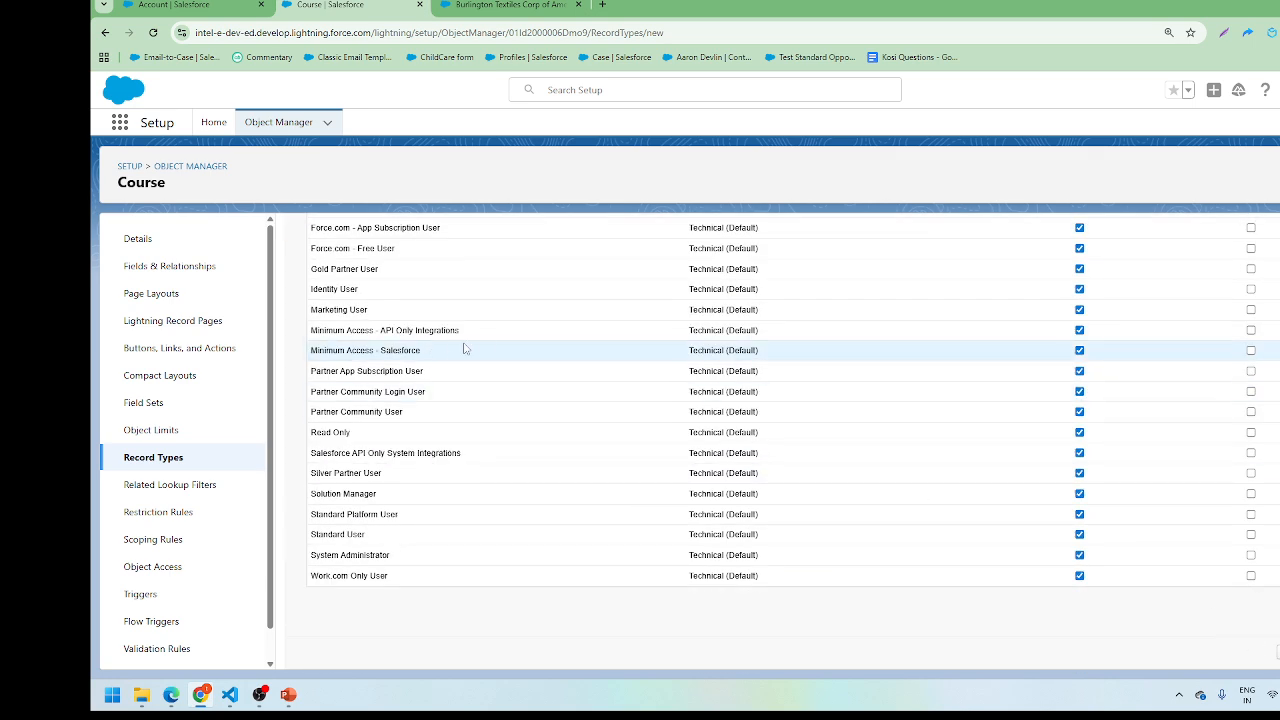
left_click(520, 424)
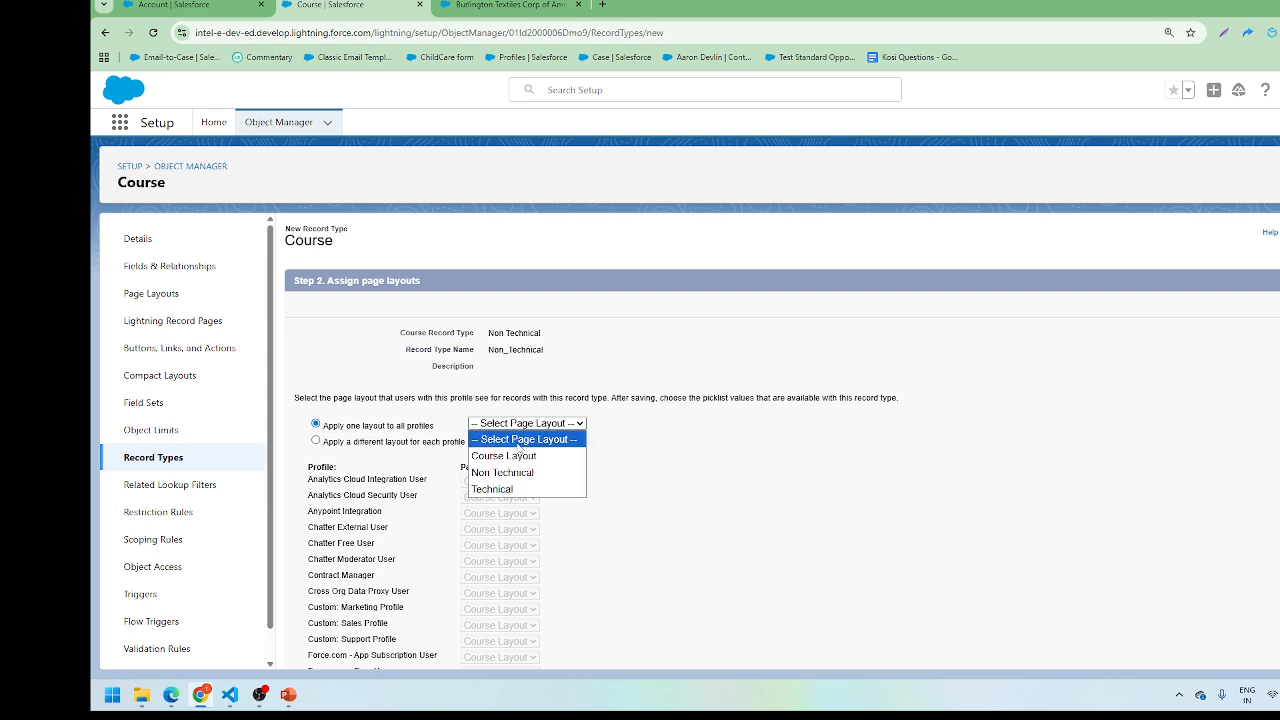
left_click(522, 476)
scroll(1274, 401, "down", 3)
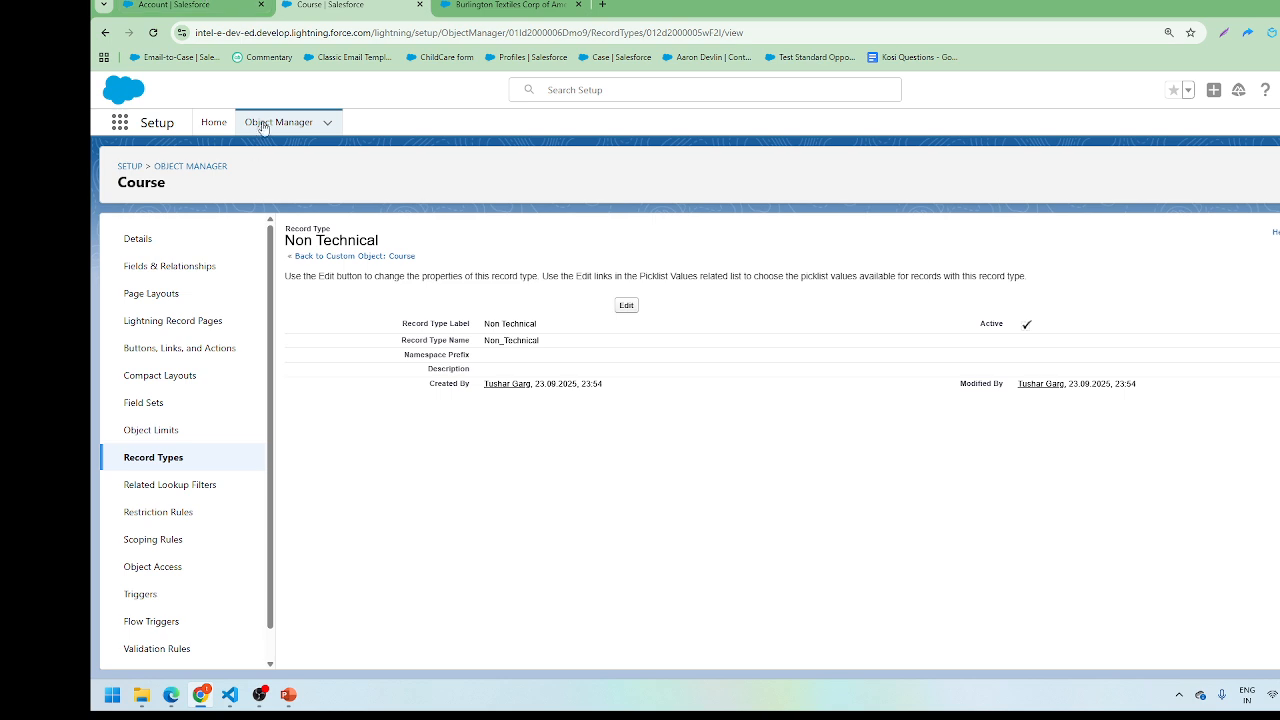
Step: From Setup Home, search Quick Find for 'tab'
left_click(213, 122)
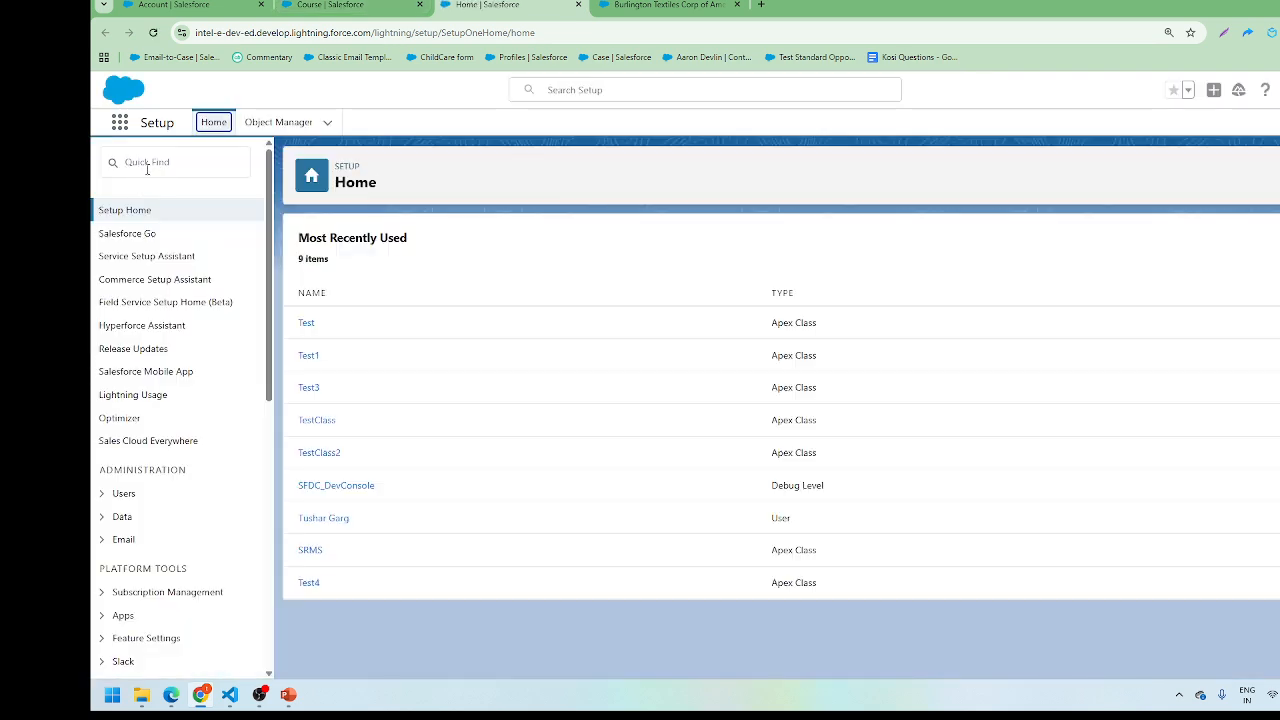
left_click(147, 165)
type("tab")
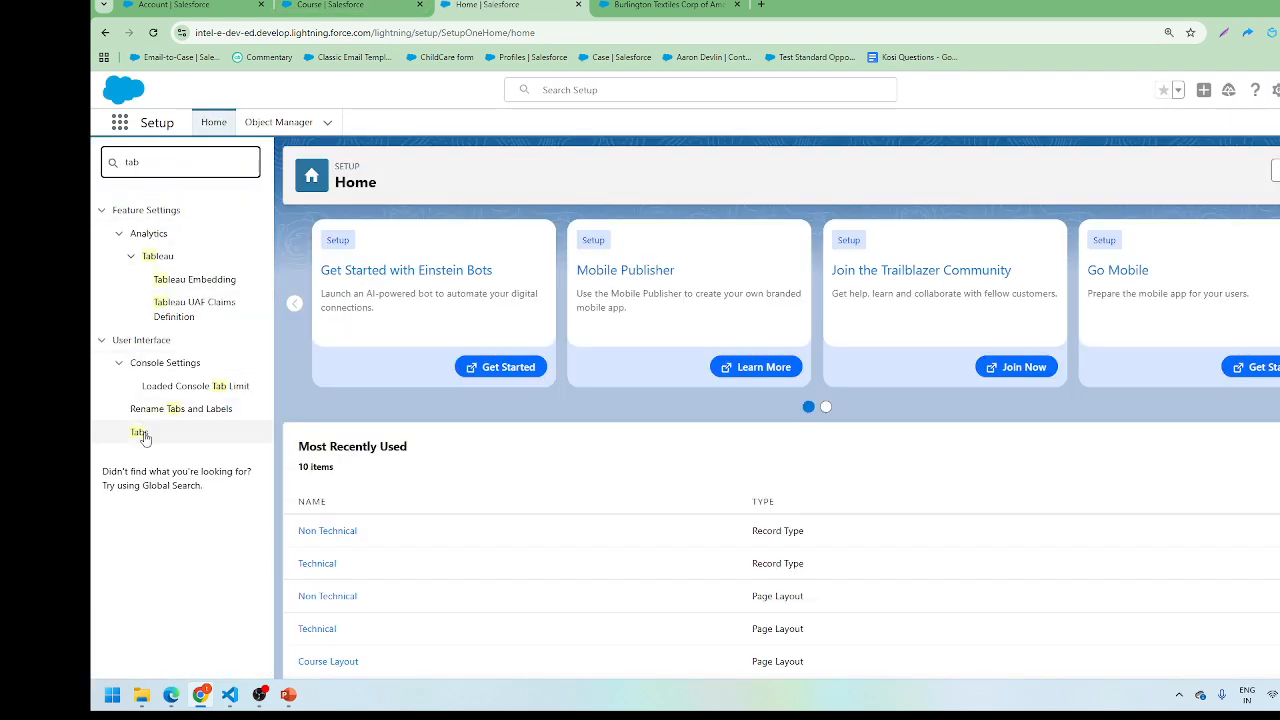
Step: Search the App Launcher for 'cours', then return to the Custom Tabs setup page
left_click(270, 4)
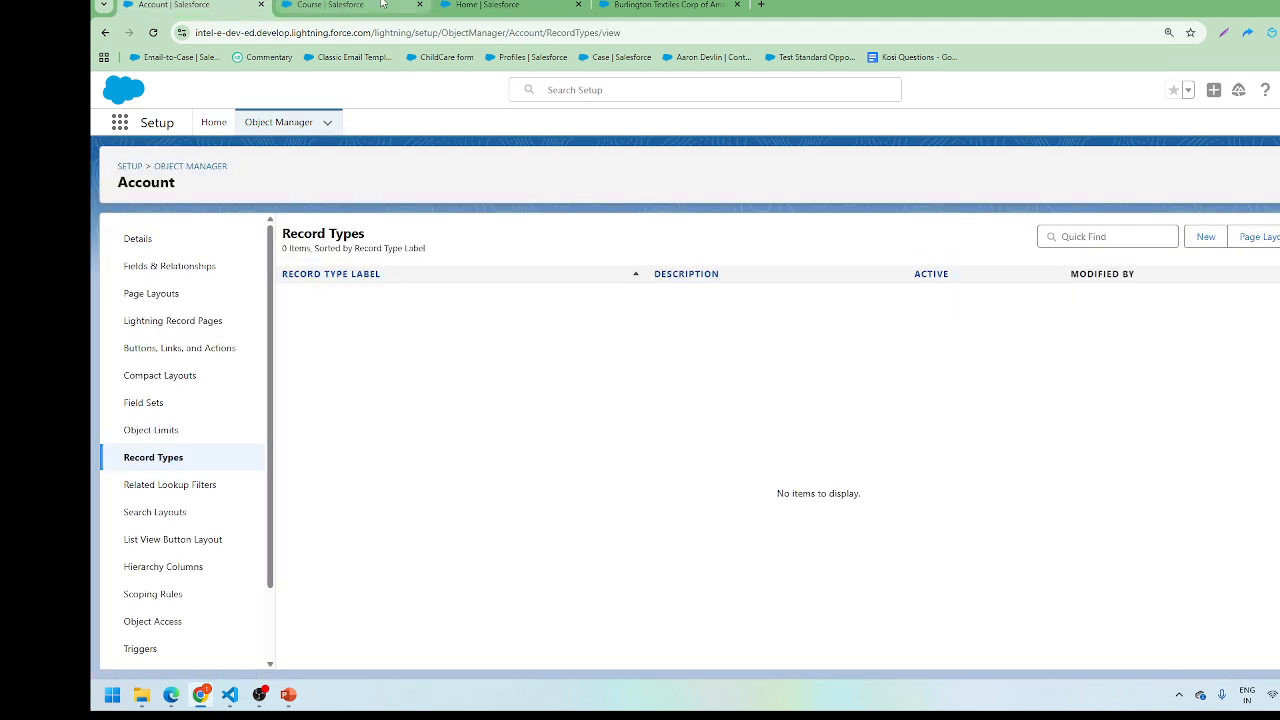
left_click(330, 4)
left_click(668, 4)
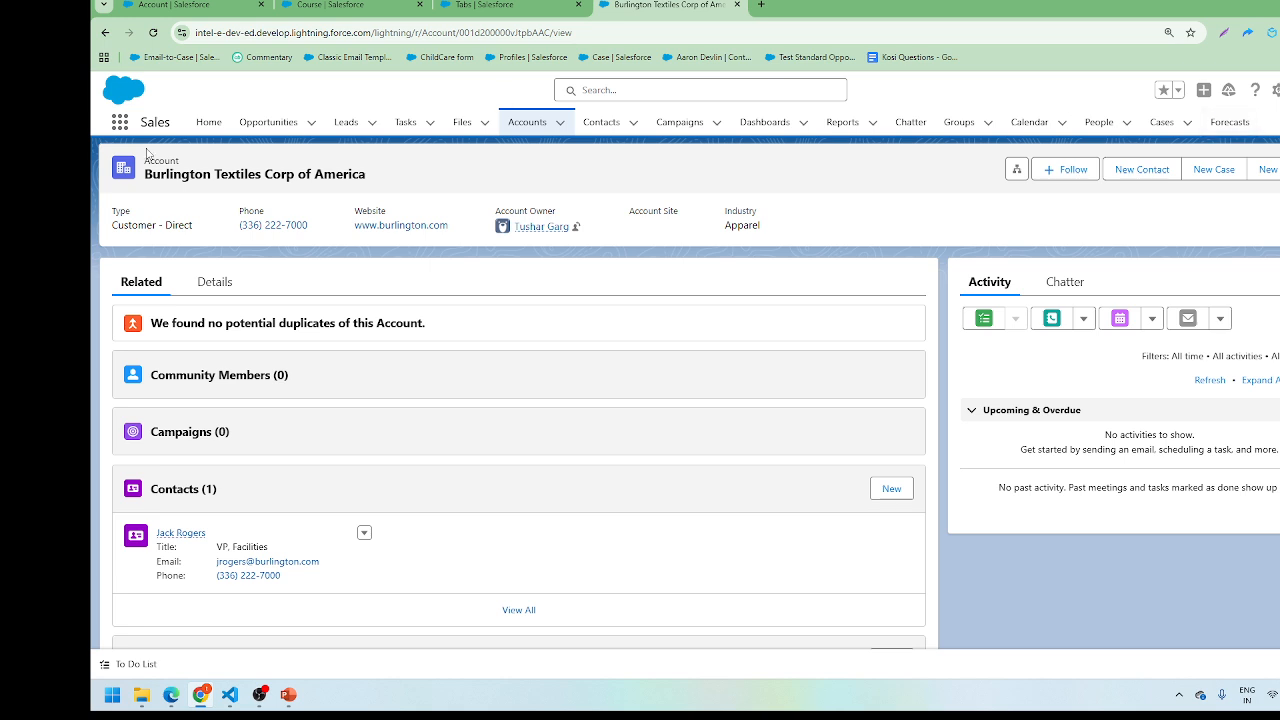
left_click(119, 123)
left_click(119, 123)
left_click(119, 123)
type("cours")
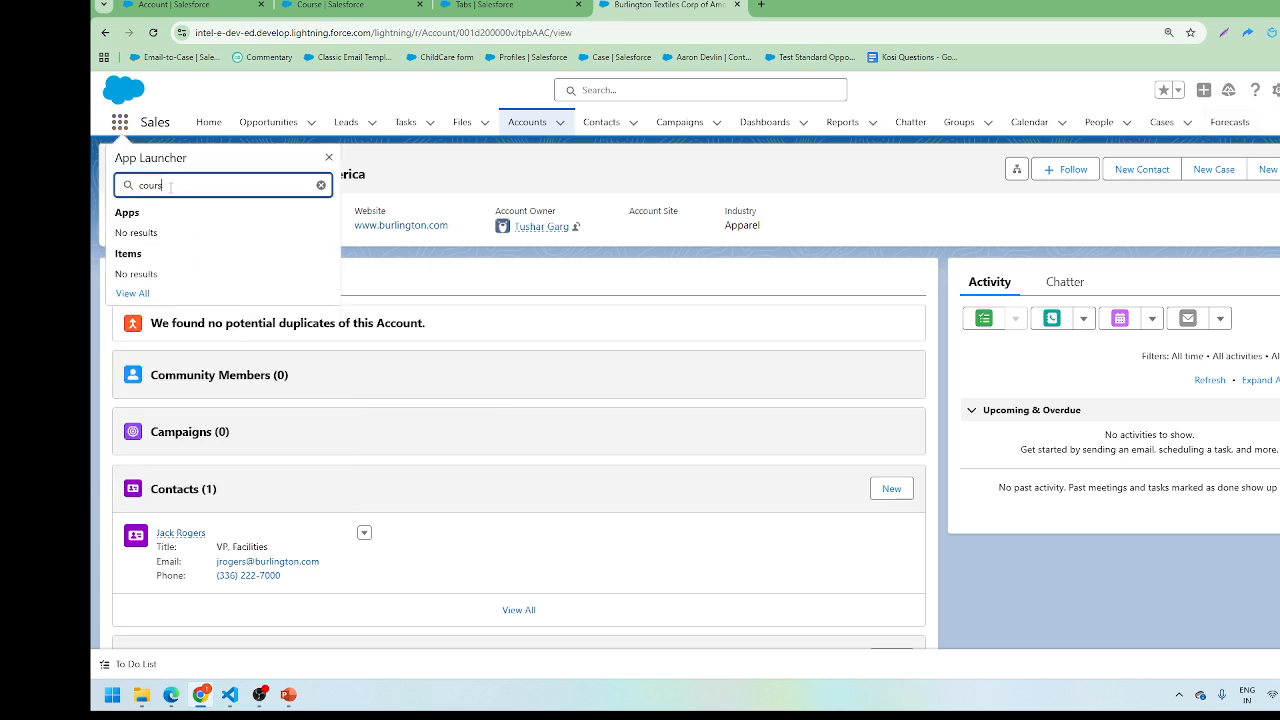
left_click(487, 5)
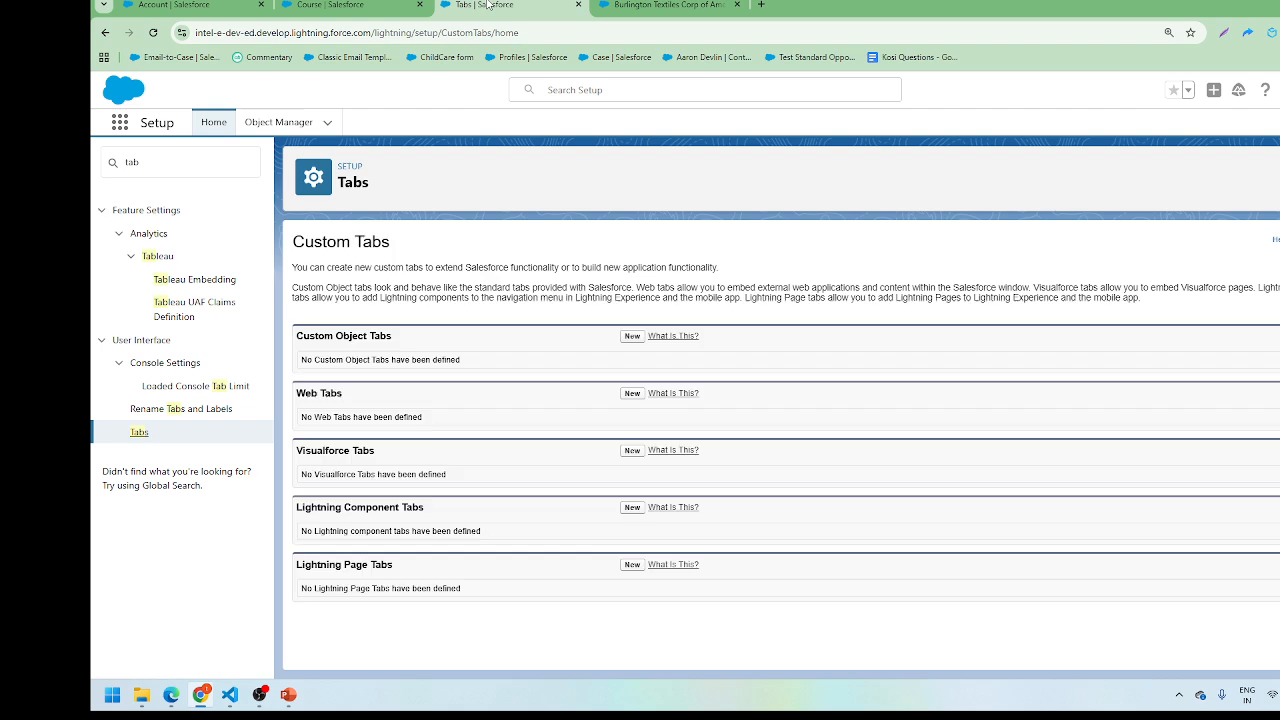
Step: Create a Course custom object tab with the Alarm clock style for all profiles and apps
left_click(632, 337)
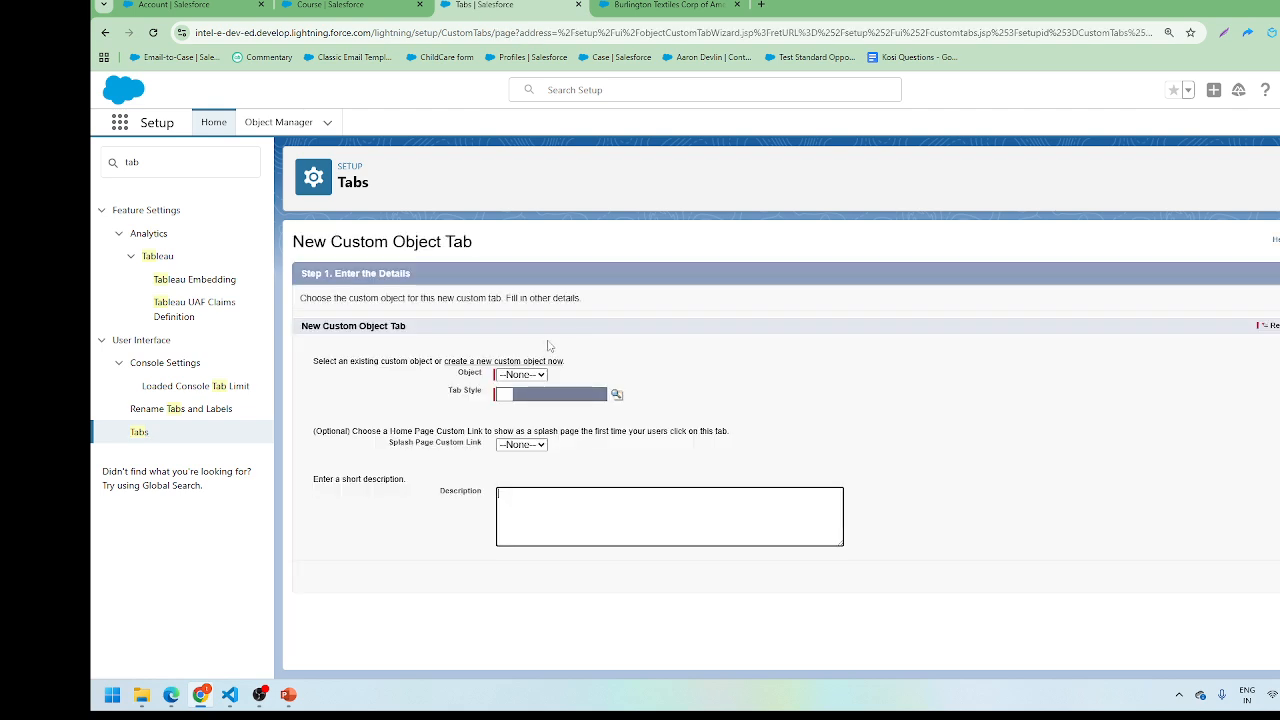
left_click(521, 374)
left_click(514, 406)
left_click(617, 394)
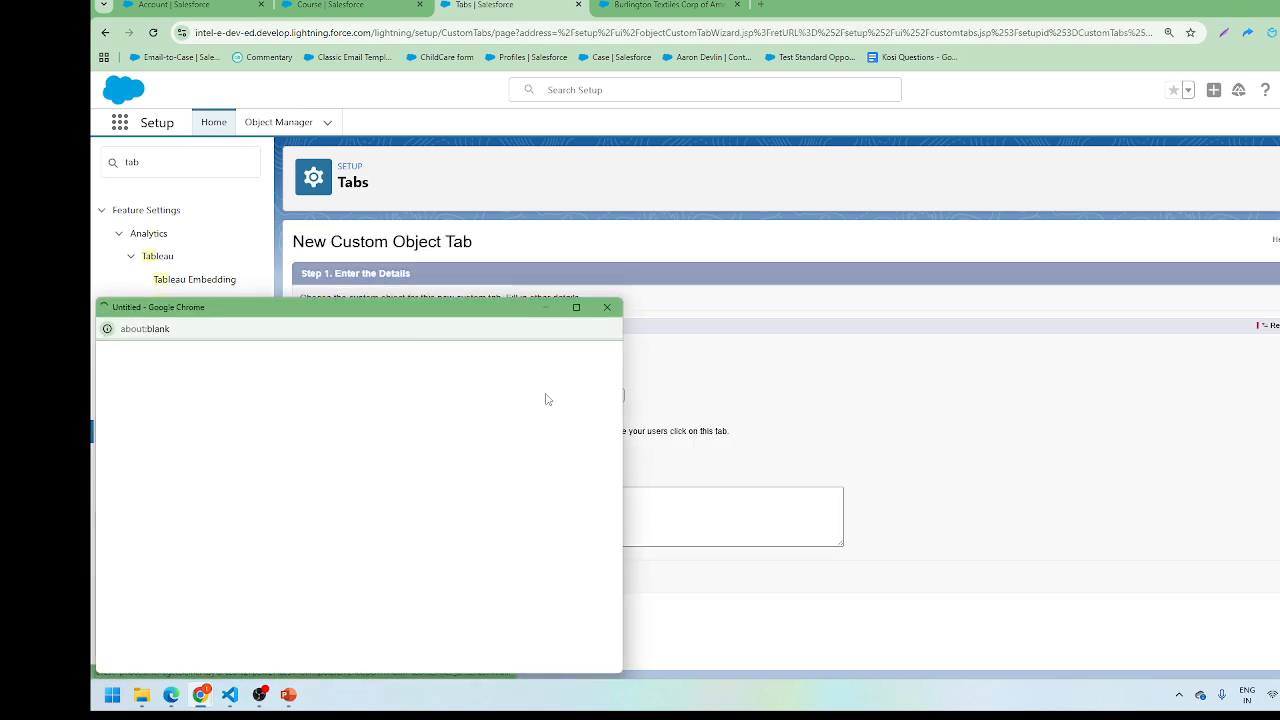
left_click(436, 451)
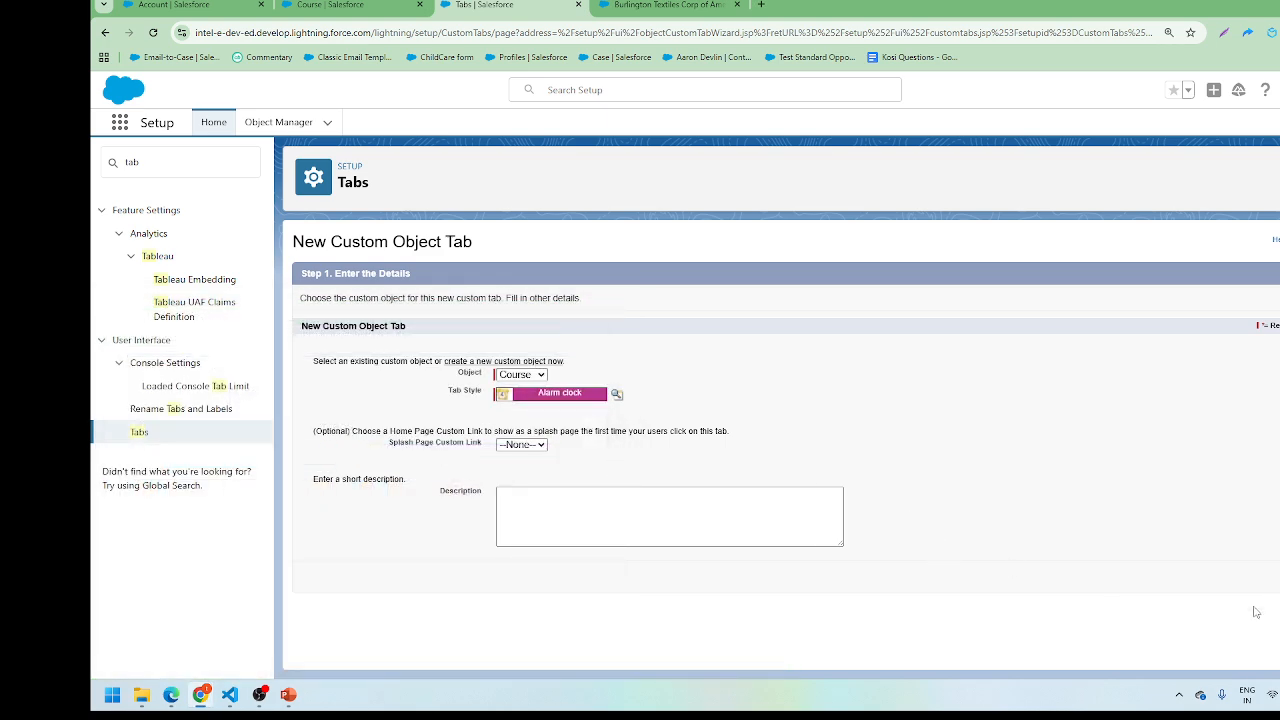
left_click(1279, 577)
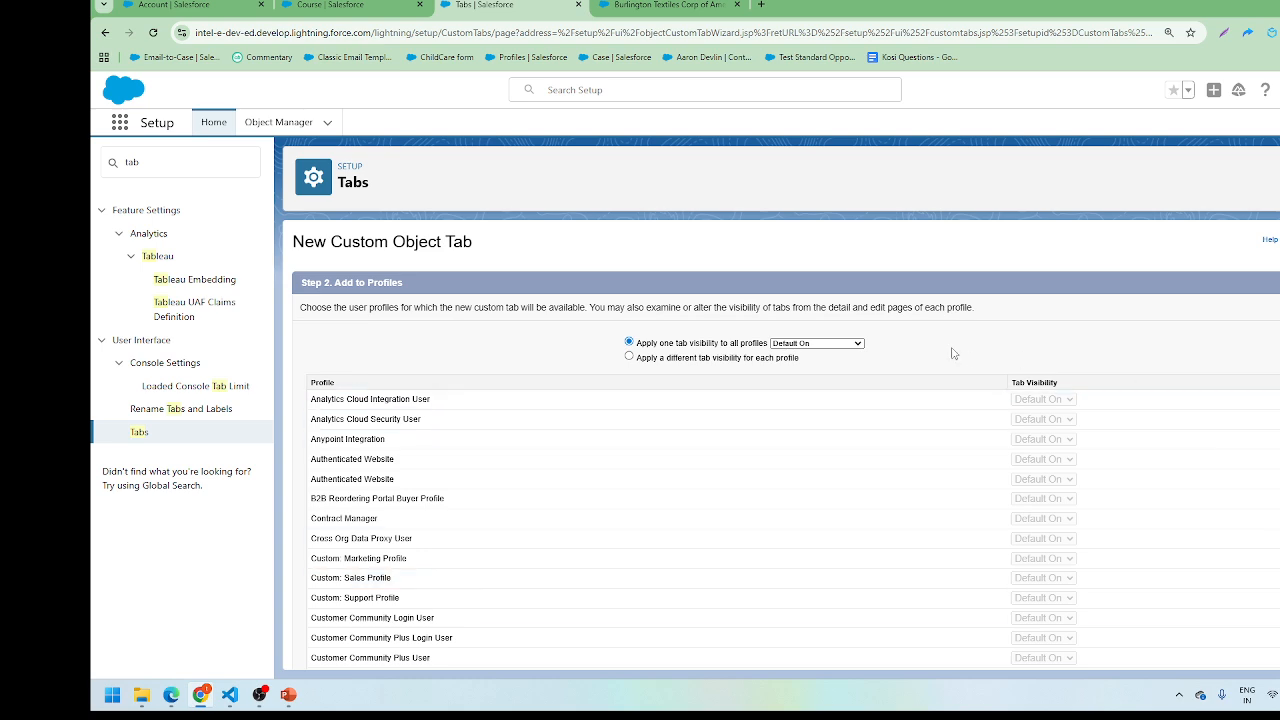
scroll(958, 358, "down", 5)
left_click(1279, 652)
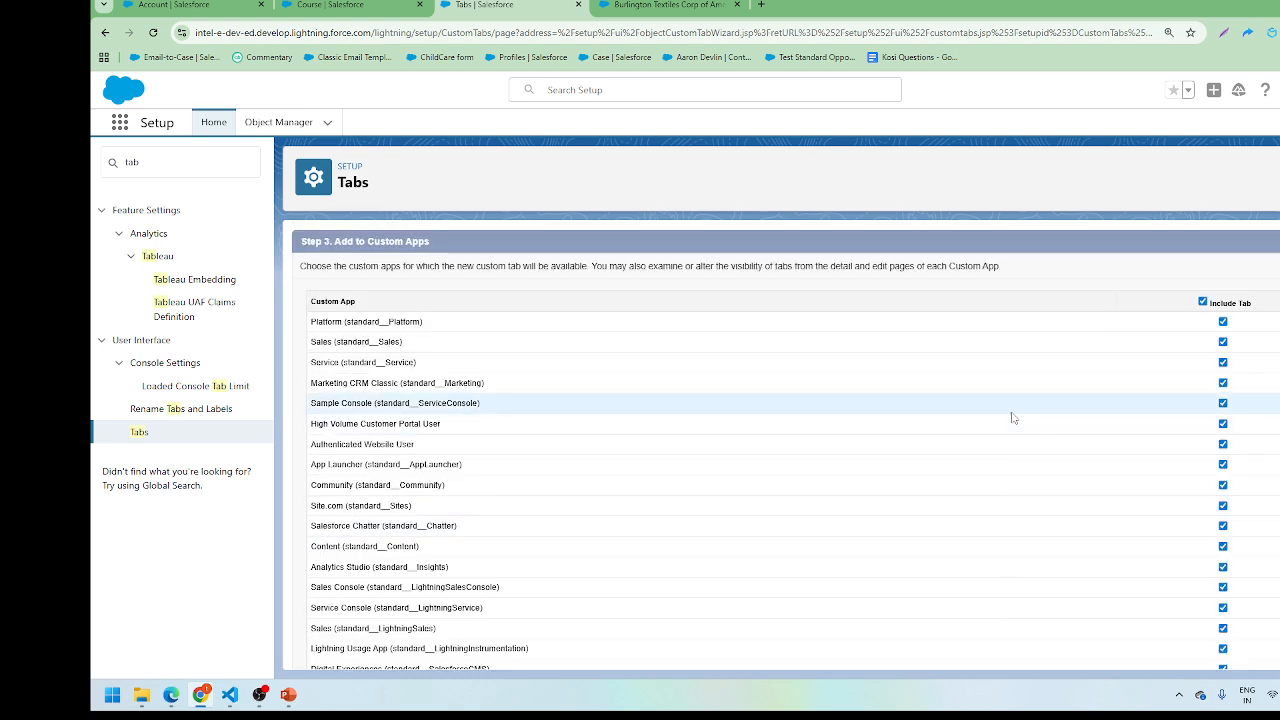
scroll(1143, 411, "down", 3)
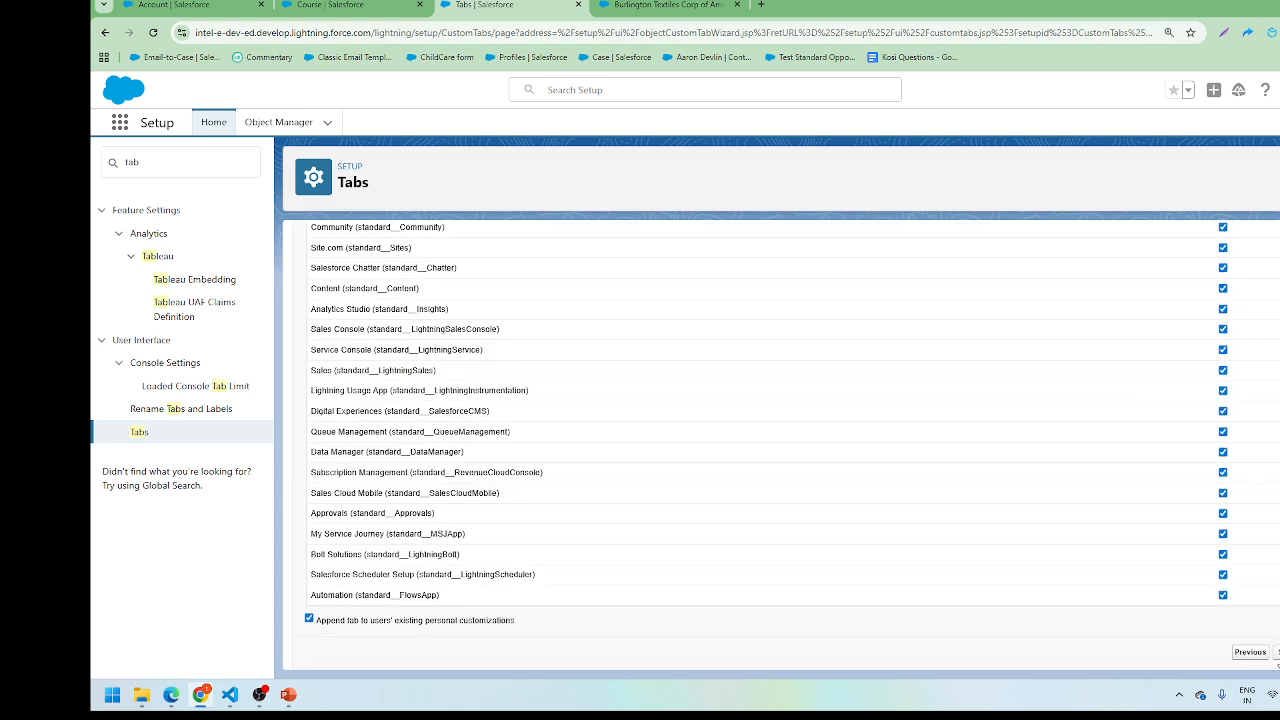
left_click(1277, 653)
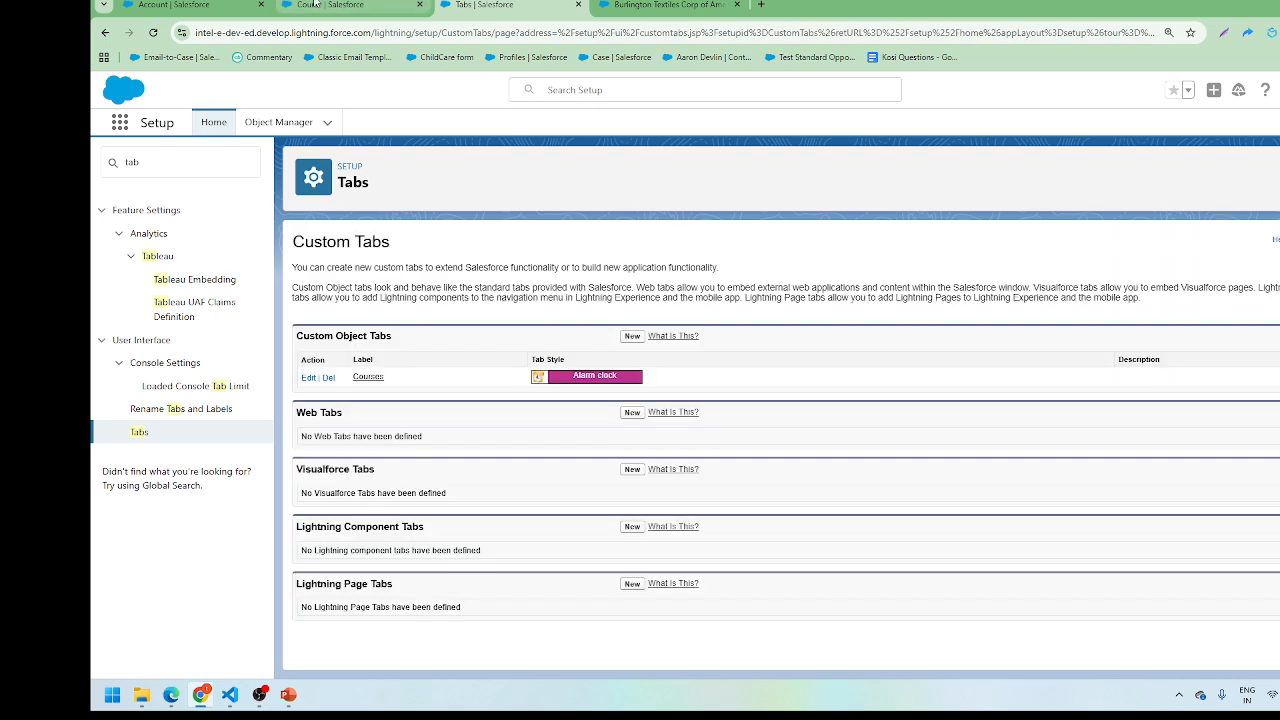
left_click(220, 6)
left_click(700, 6)
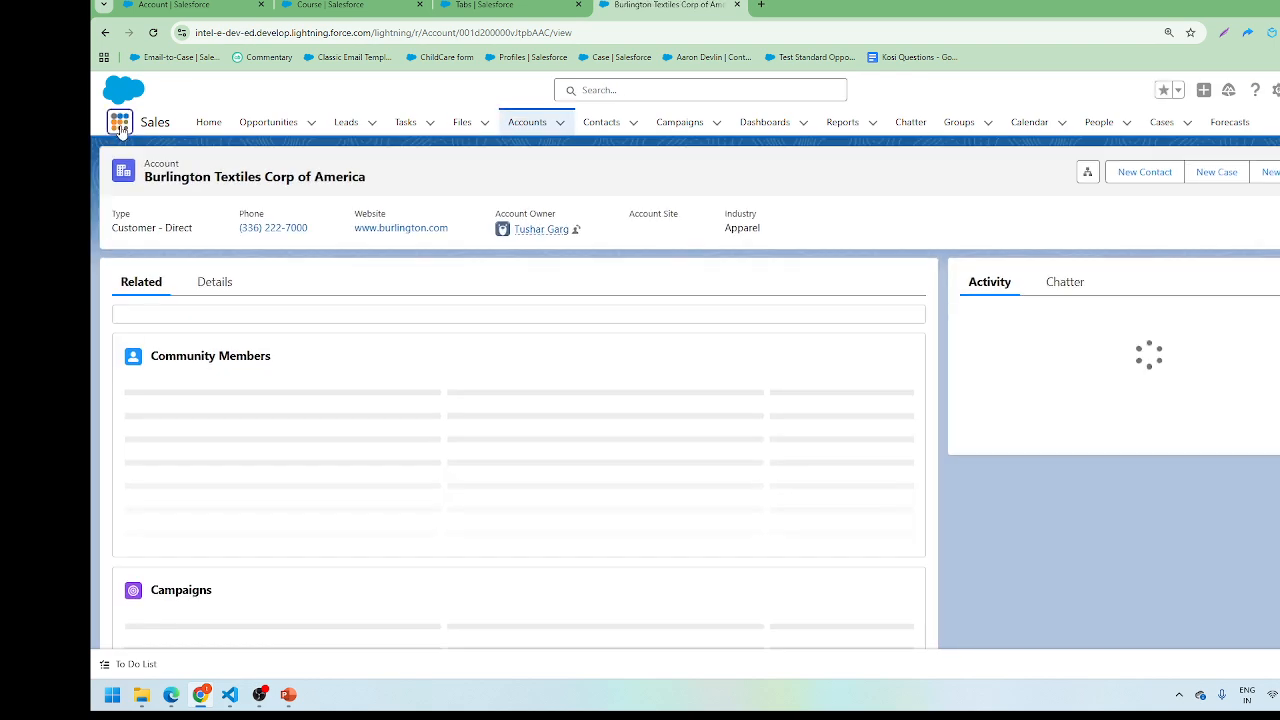
Step: Search the App Launcher for 'cour', then empty the cache and hard-reload the page
left_click(119, 122)
type("co")
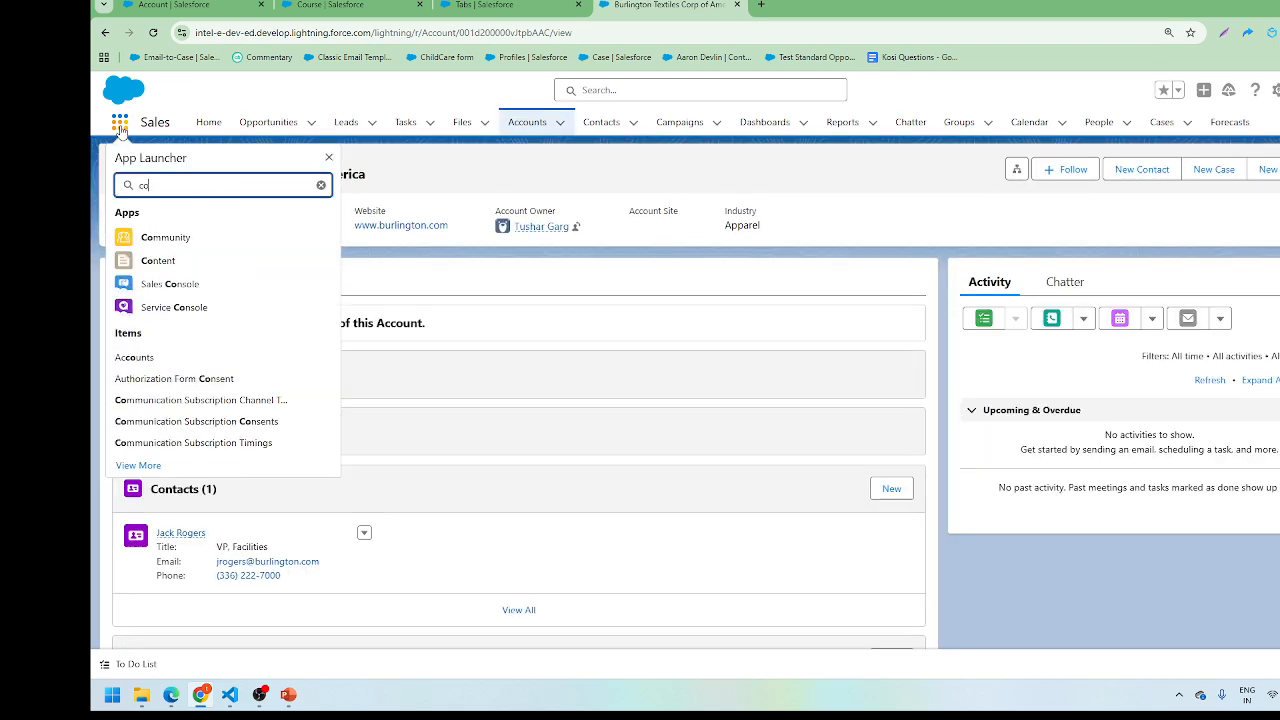
type("u")
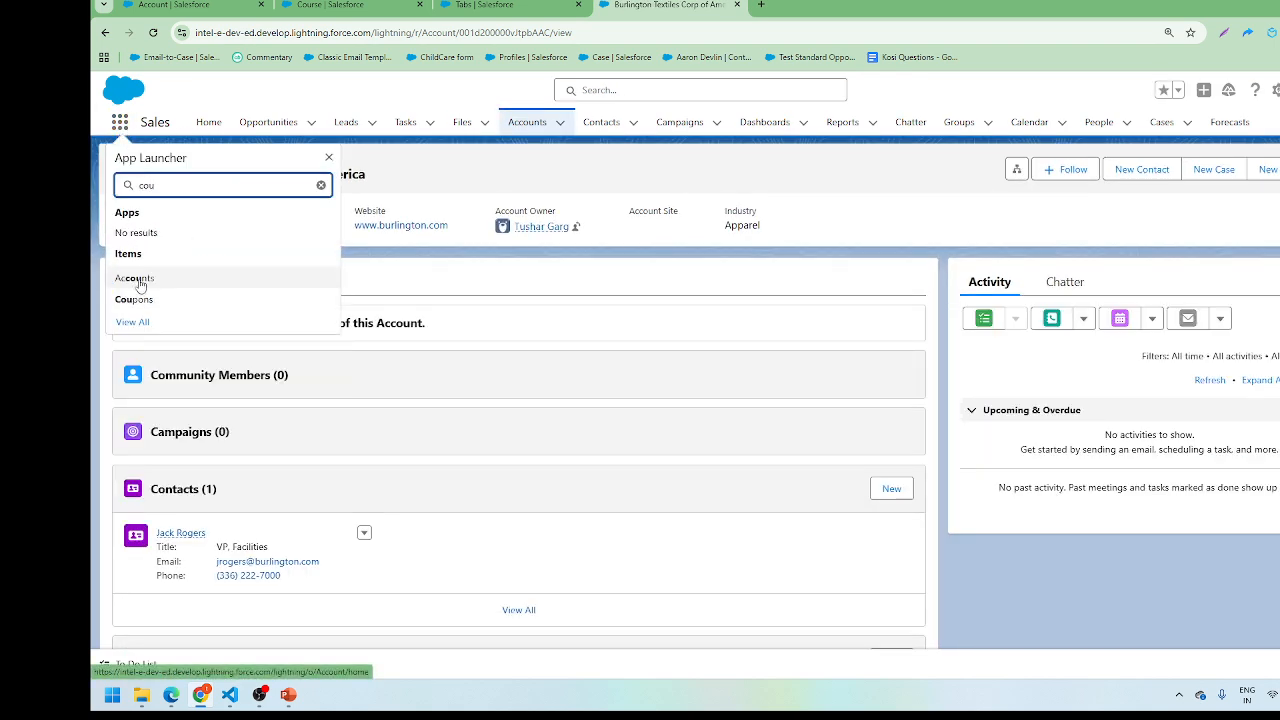
type("r")
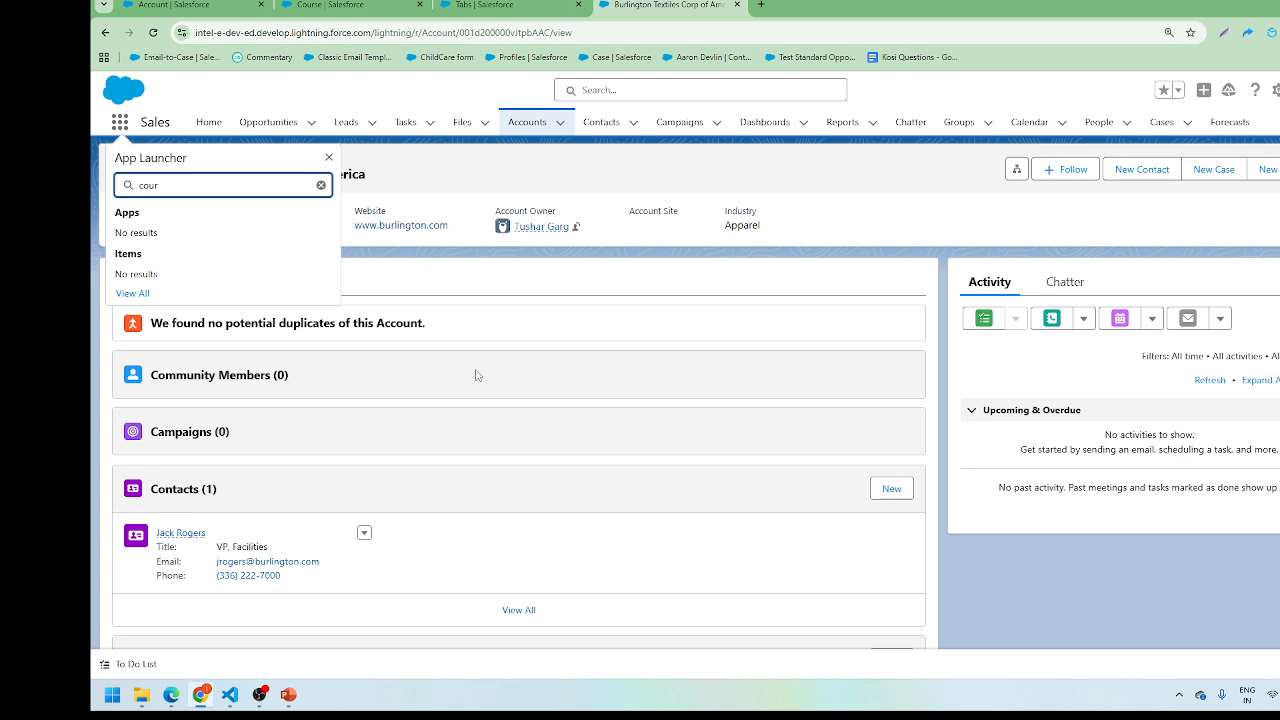
key("F12")
right_click(153, 32)
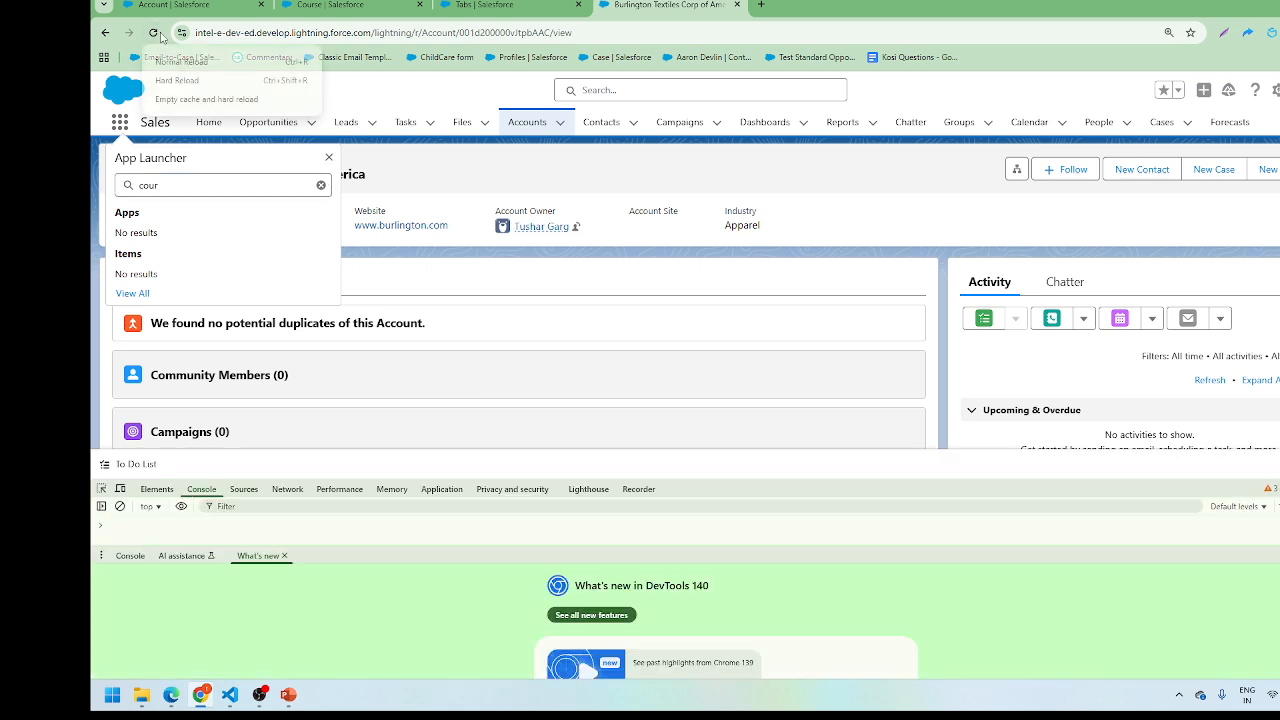
left_click(190, 100)
key("F12")
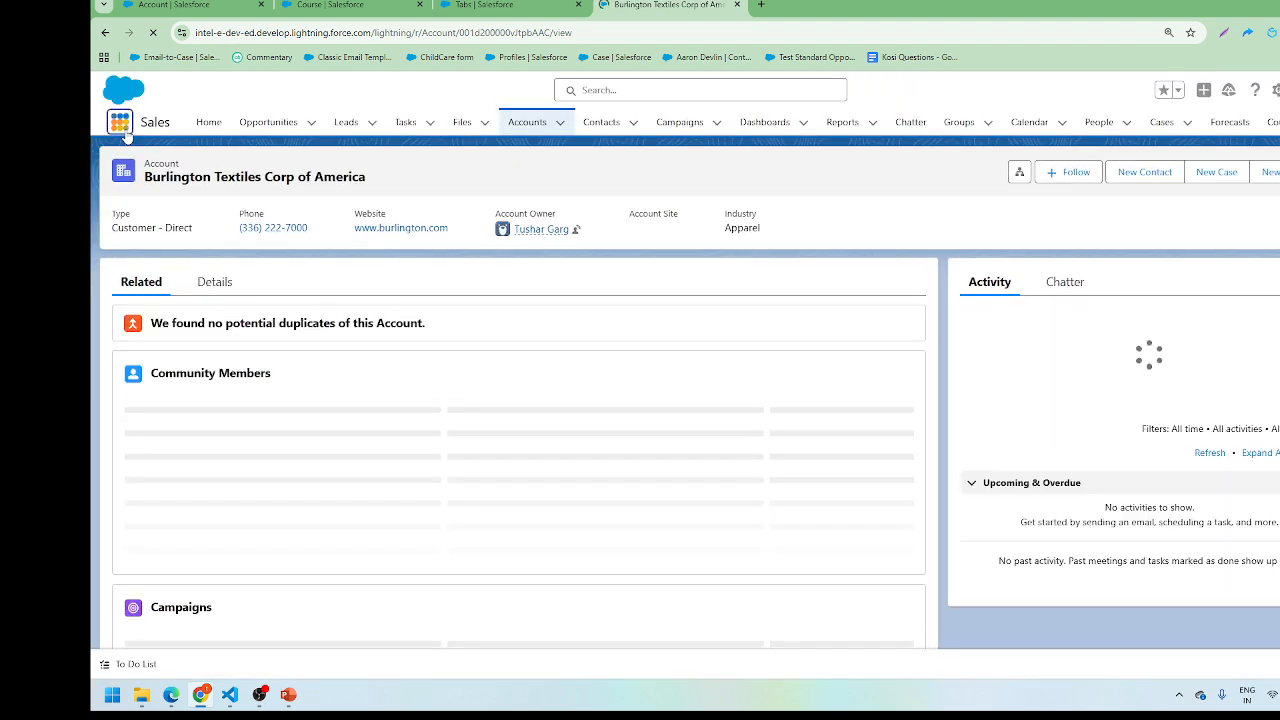
Step: Open Courses and start a Technical course, checking its Give your 12th percentage field
left_click(121, 126)
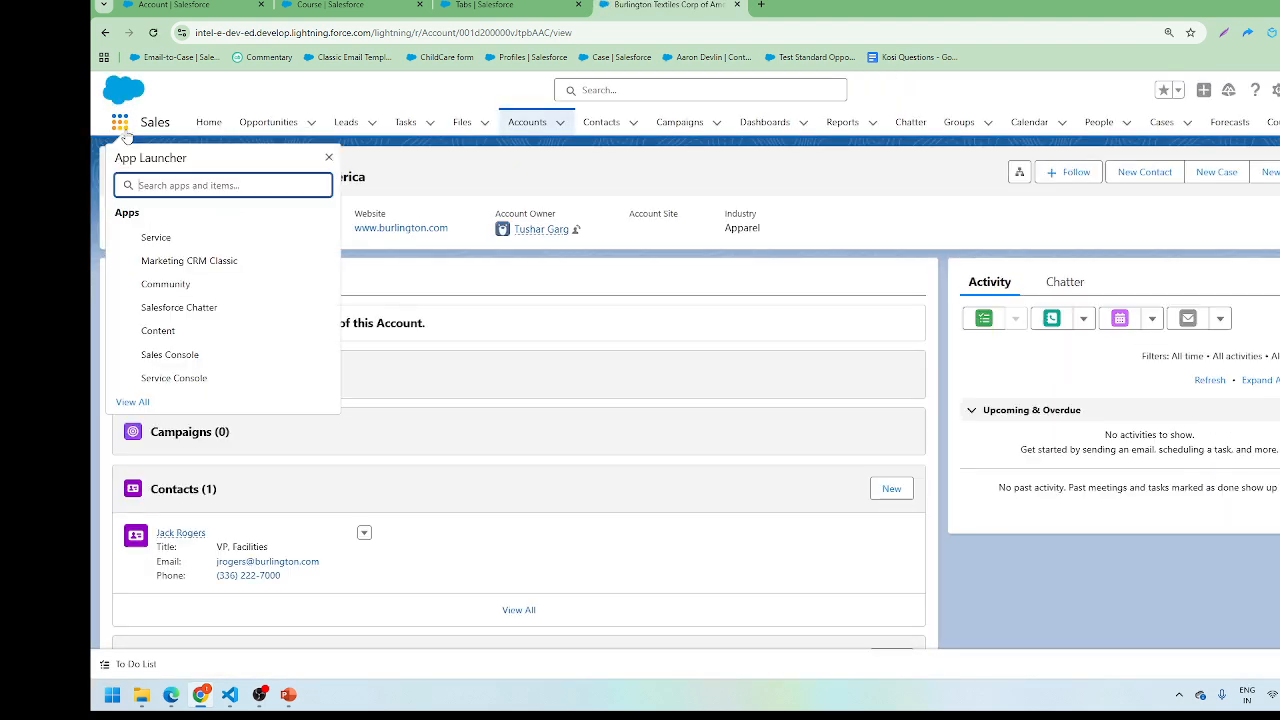
type("cour")
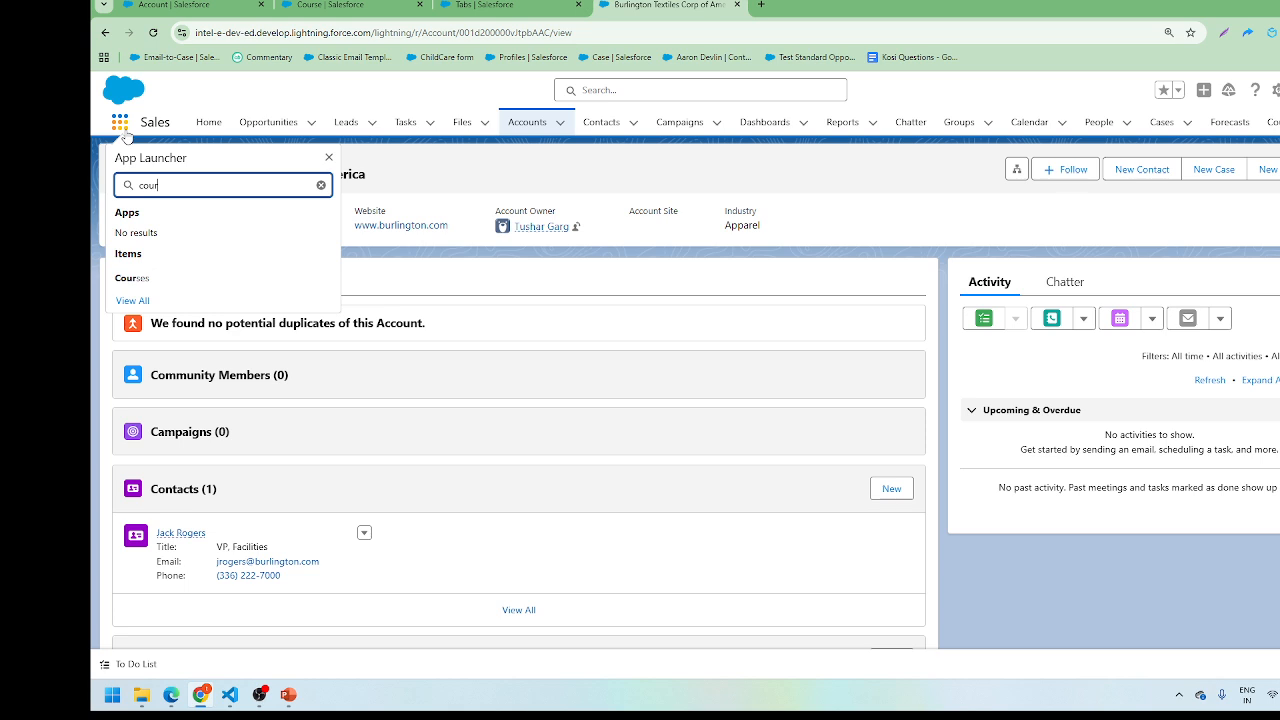
left_click(140, 277)
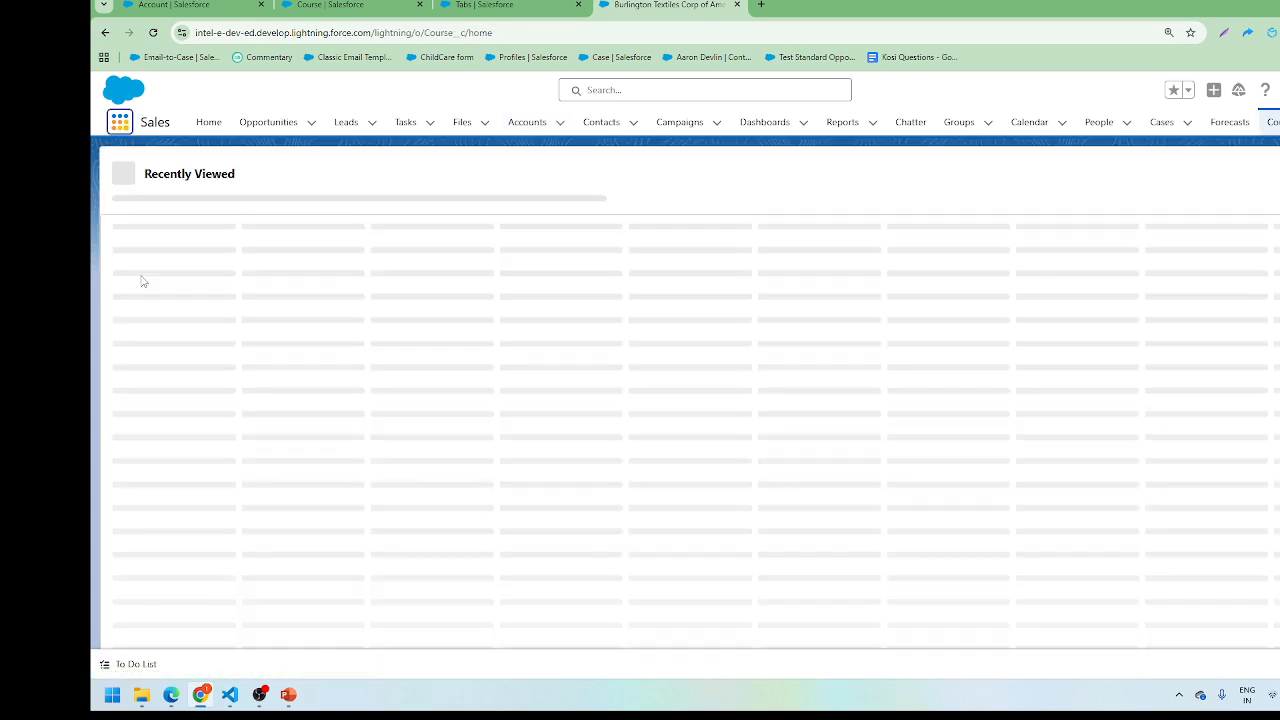
left_click(1110, 175)
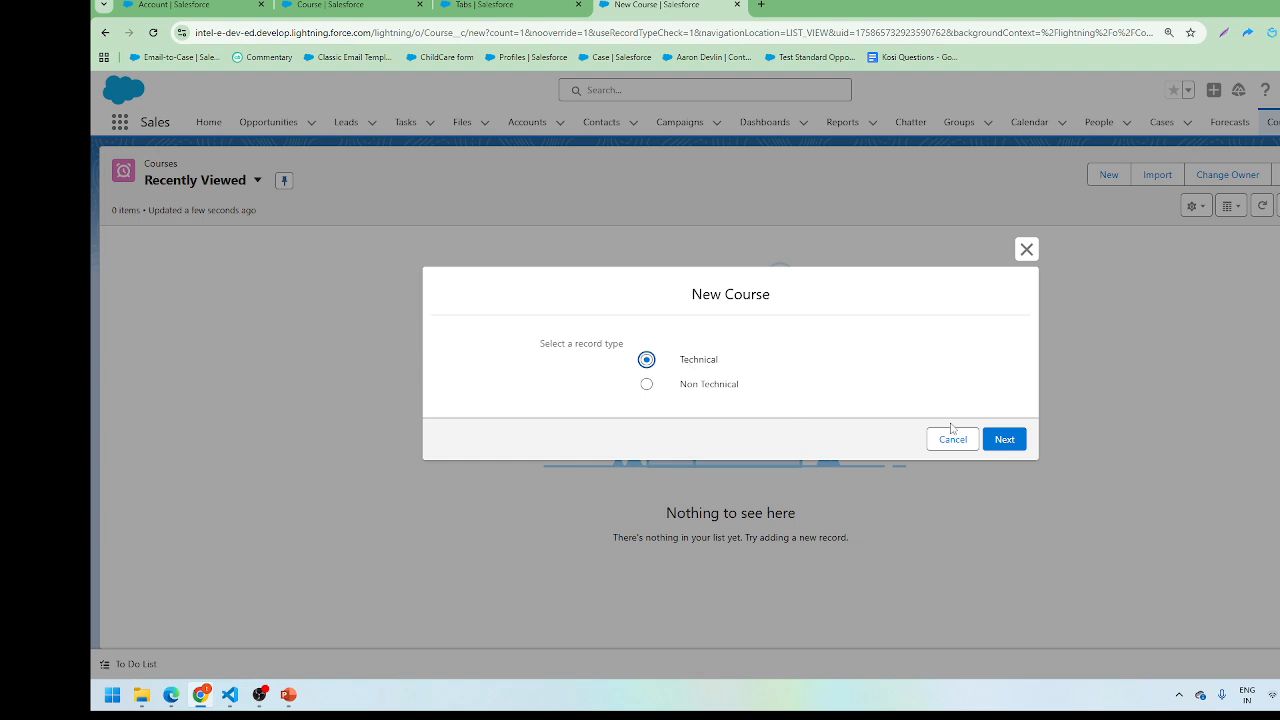
left_click(999, 439)
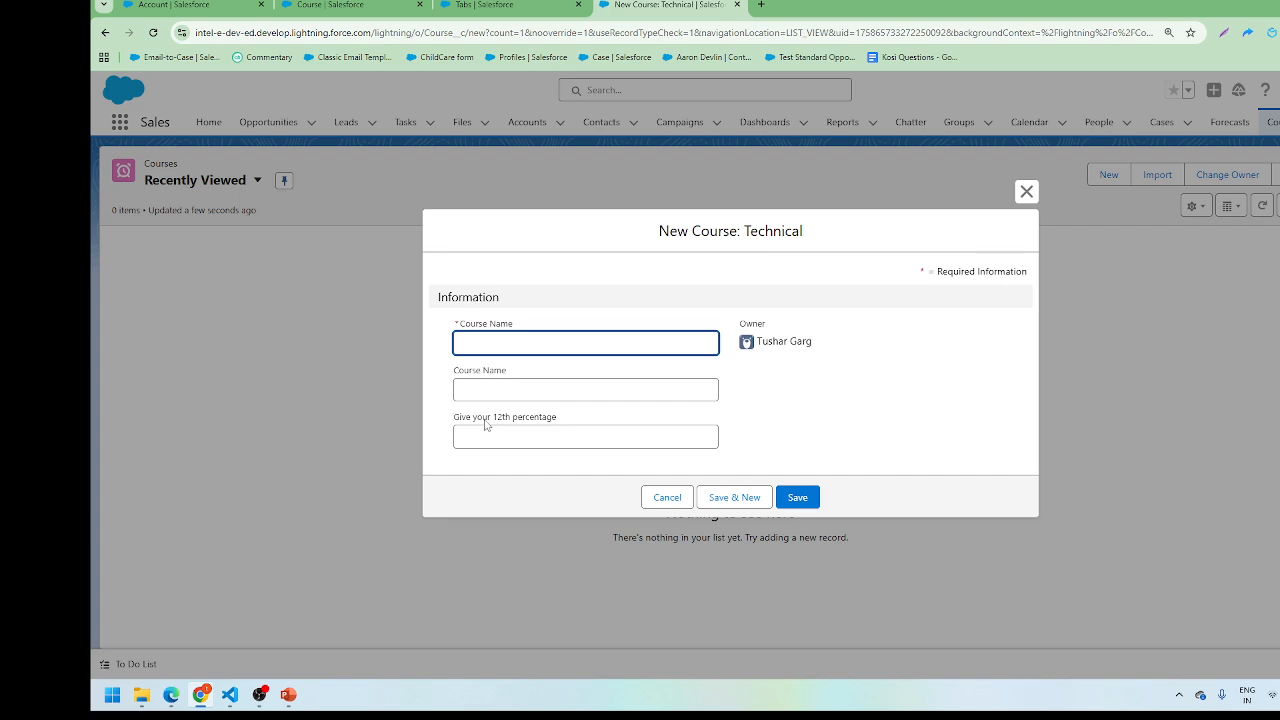
left_click(463, 424)
left_click_drag(463, 424, 589, 426)
left_click(666, 504)
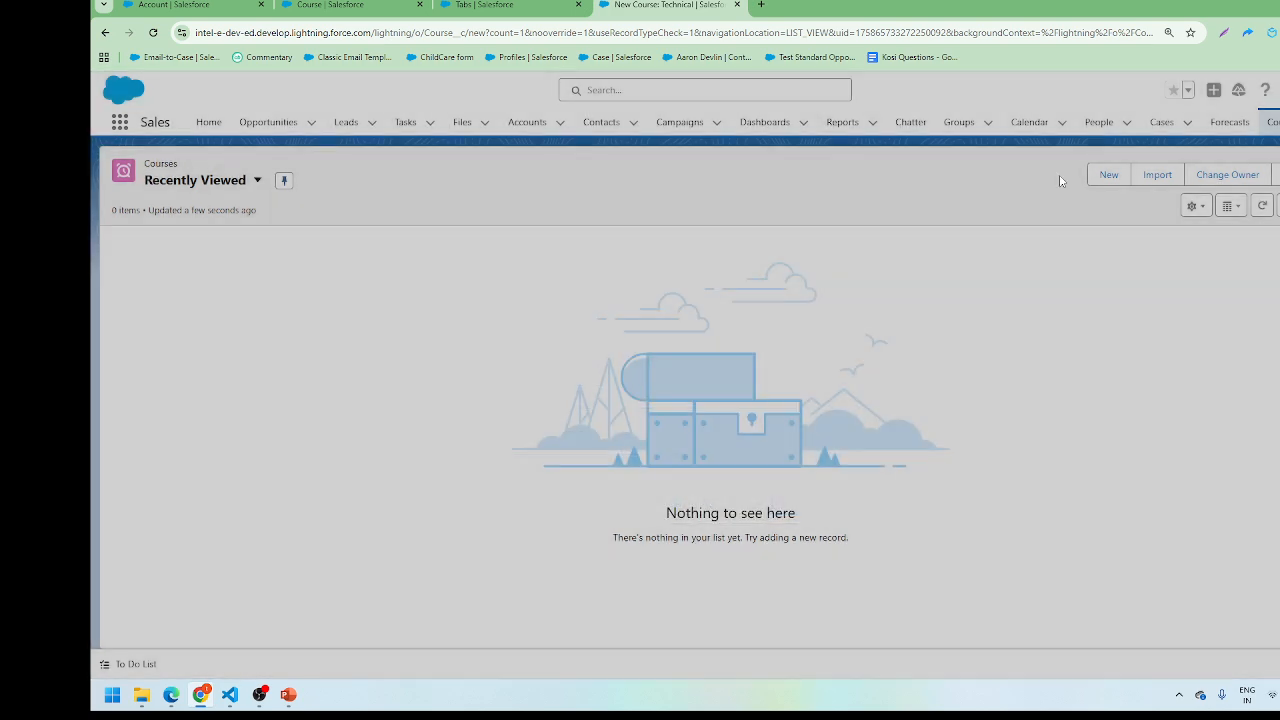
Step: Start a Non Technical course, check its Rate Yourself in Art field, then cancel
left_click(1109, 175)
left_click(690, 385)
left_click(1003, 440)
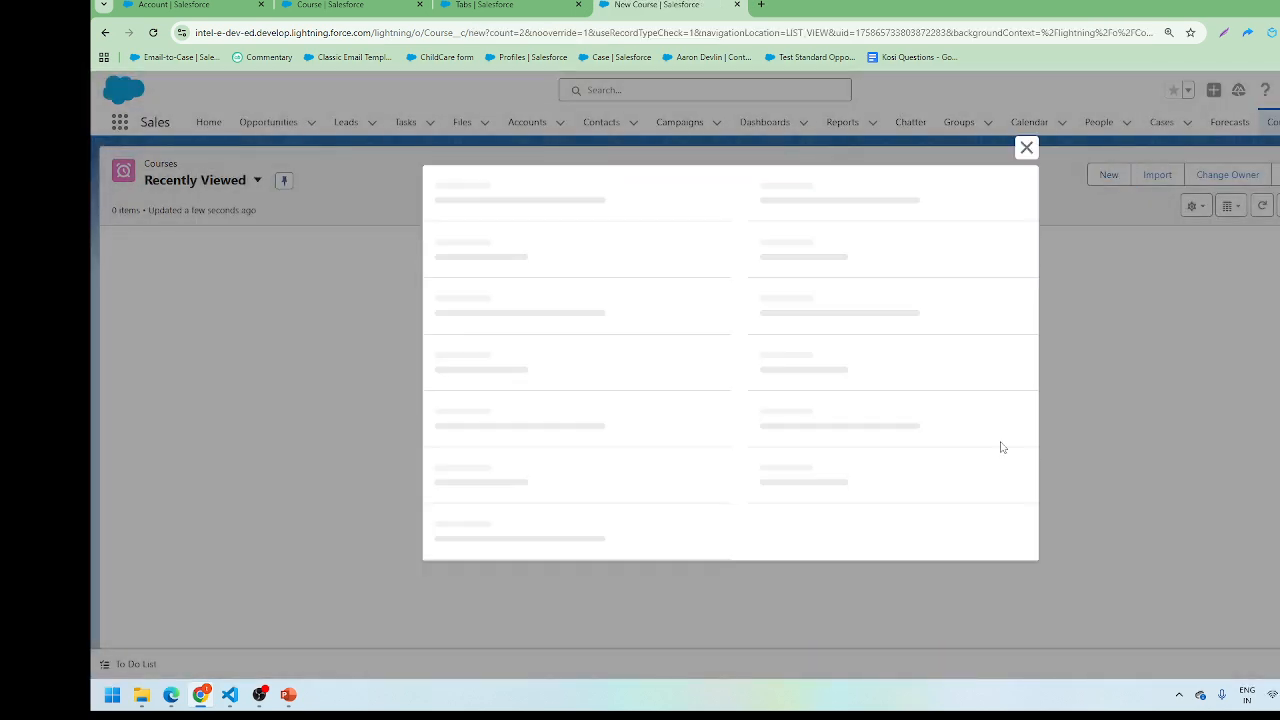
left_click(455, 425)
left_click_drag(455, 425, 554, 423)
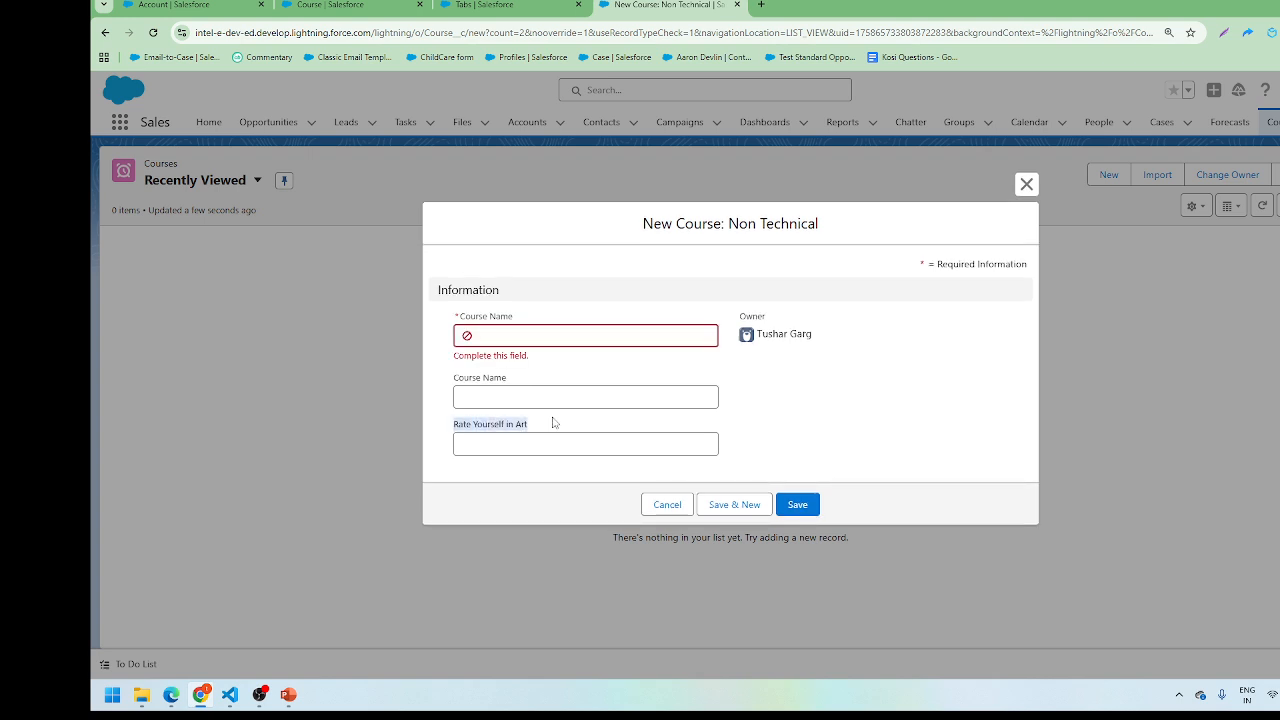
left_click(650, 505)
left_click(330, 5)
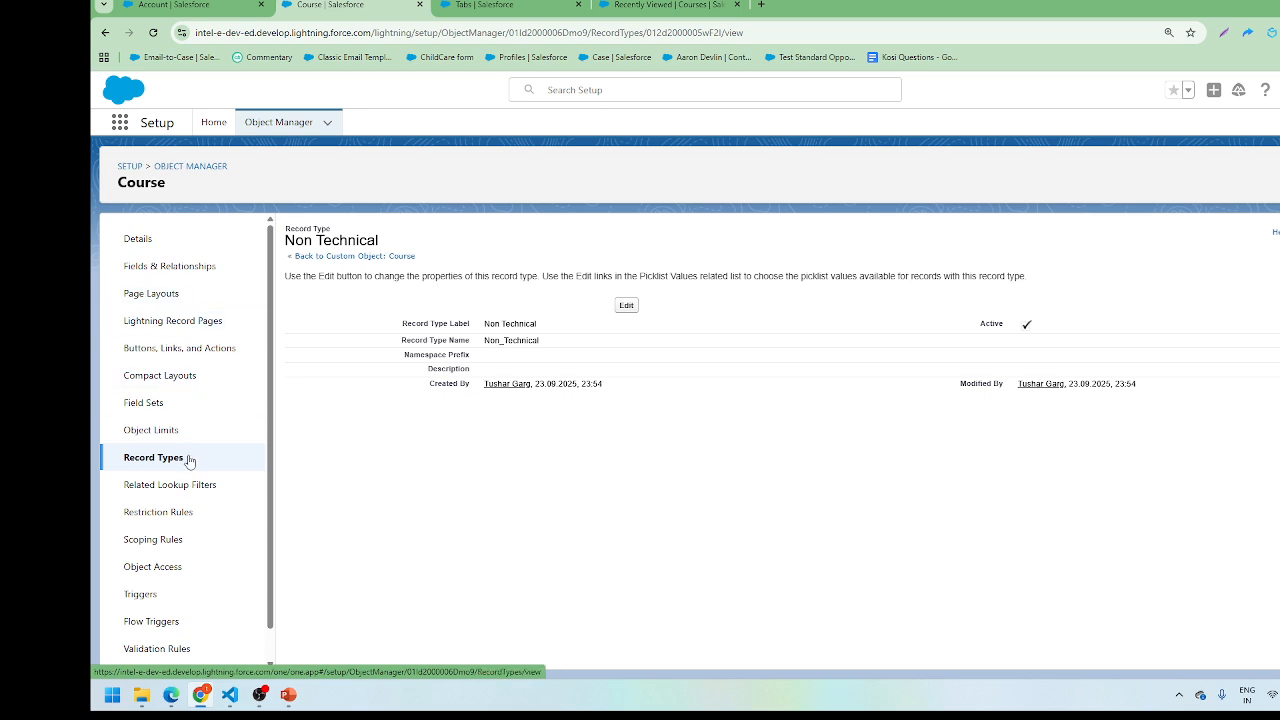
Step: Open the Course compact layouts list and the Burlington Textiles Corp of America account
left_click(183, 388)
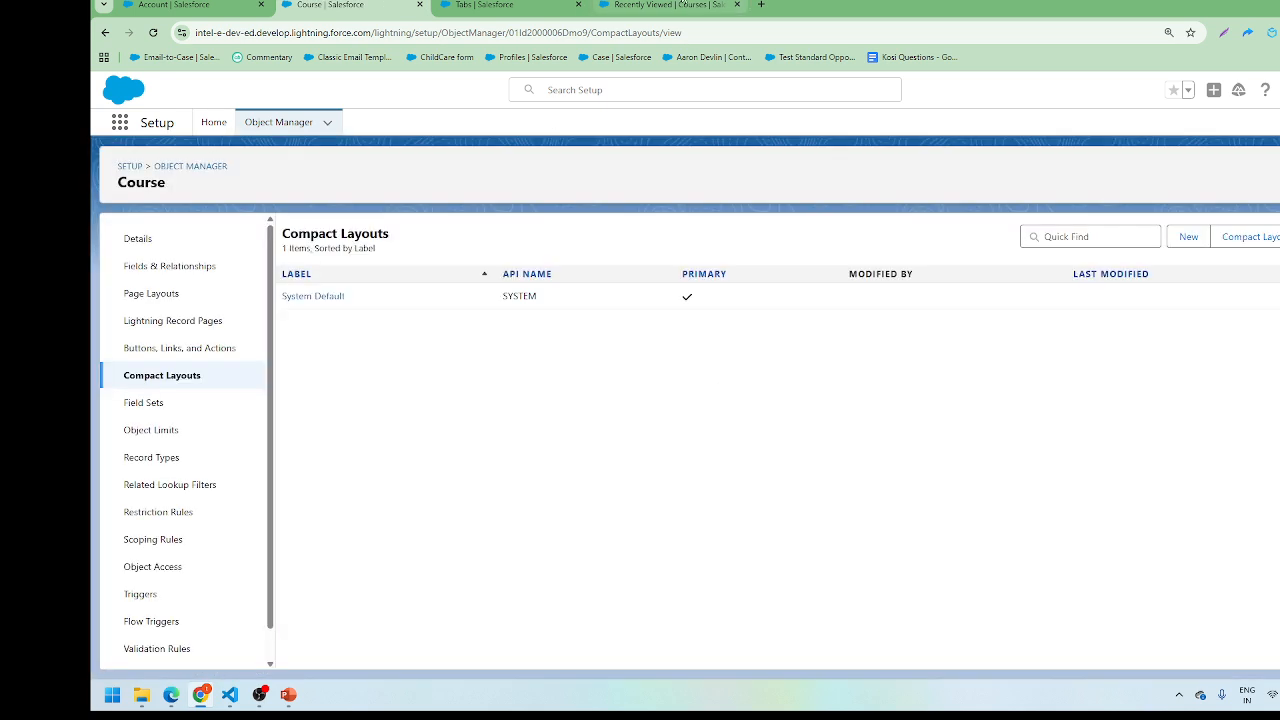
left_click(215, 4)
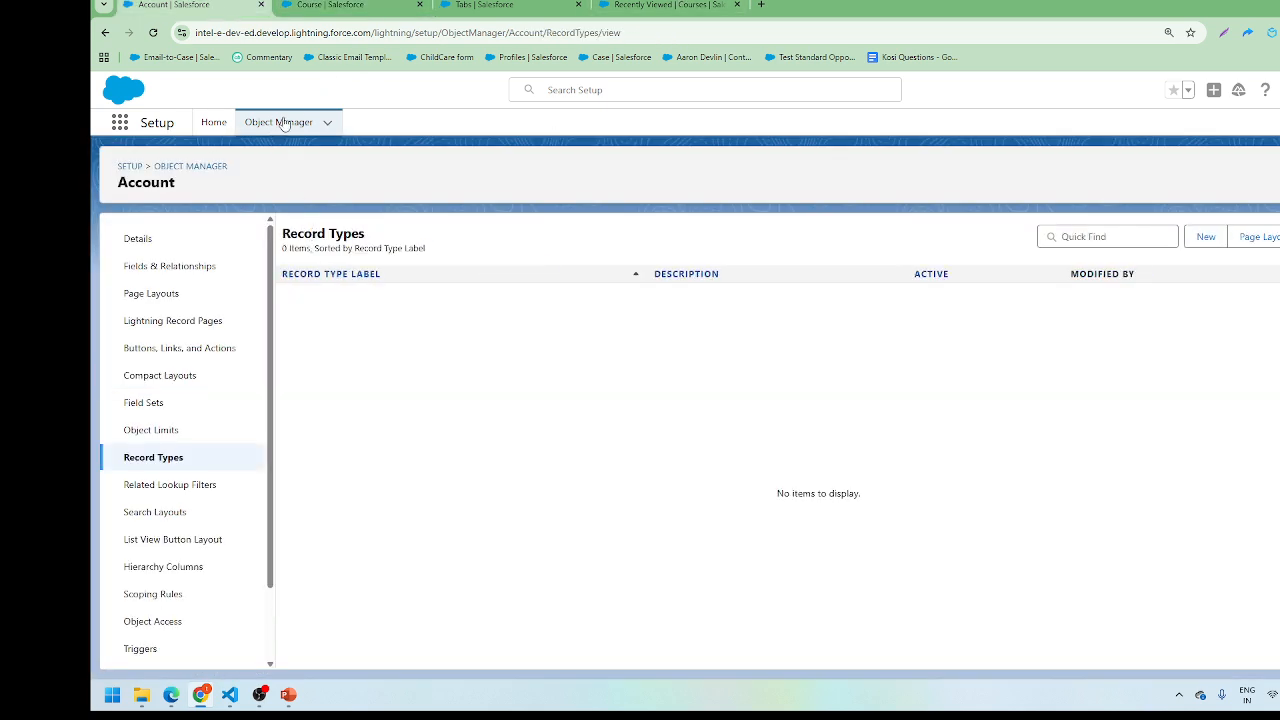
left_click(665, 4)
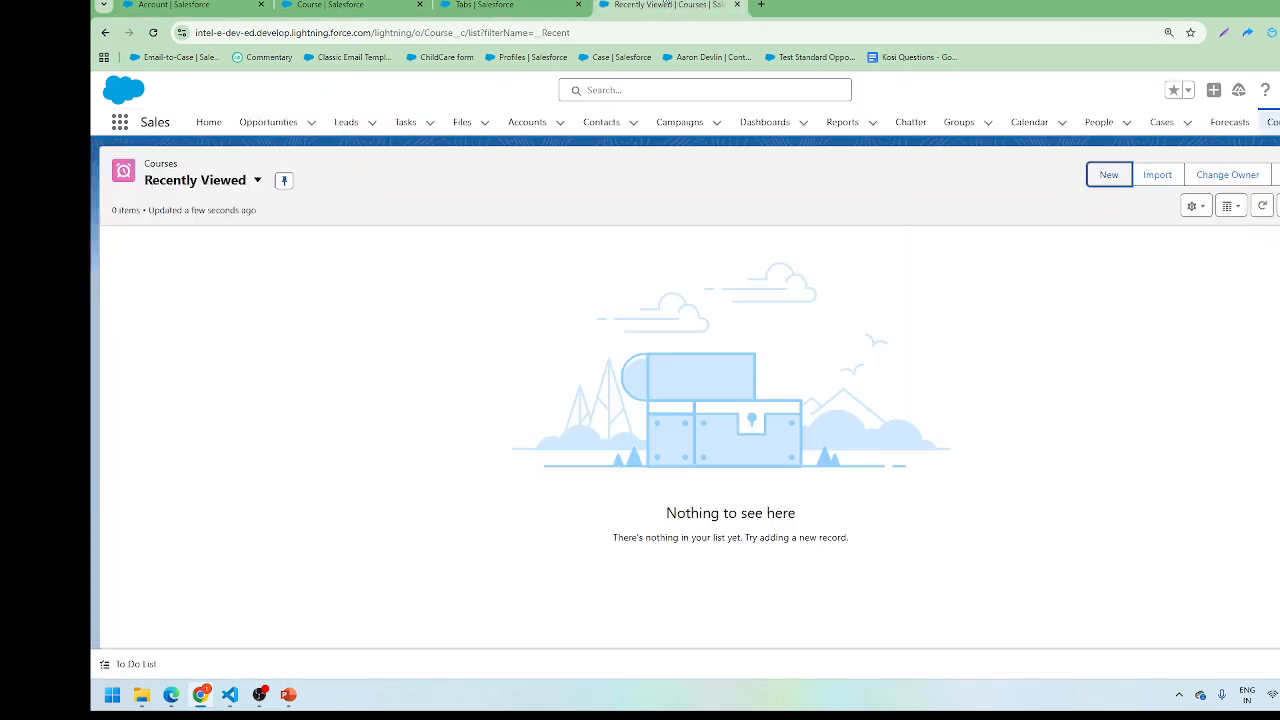
left_click(527, 122)
left_click(224, 268)
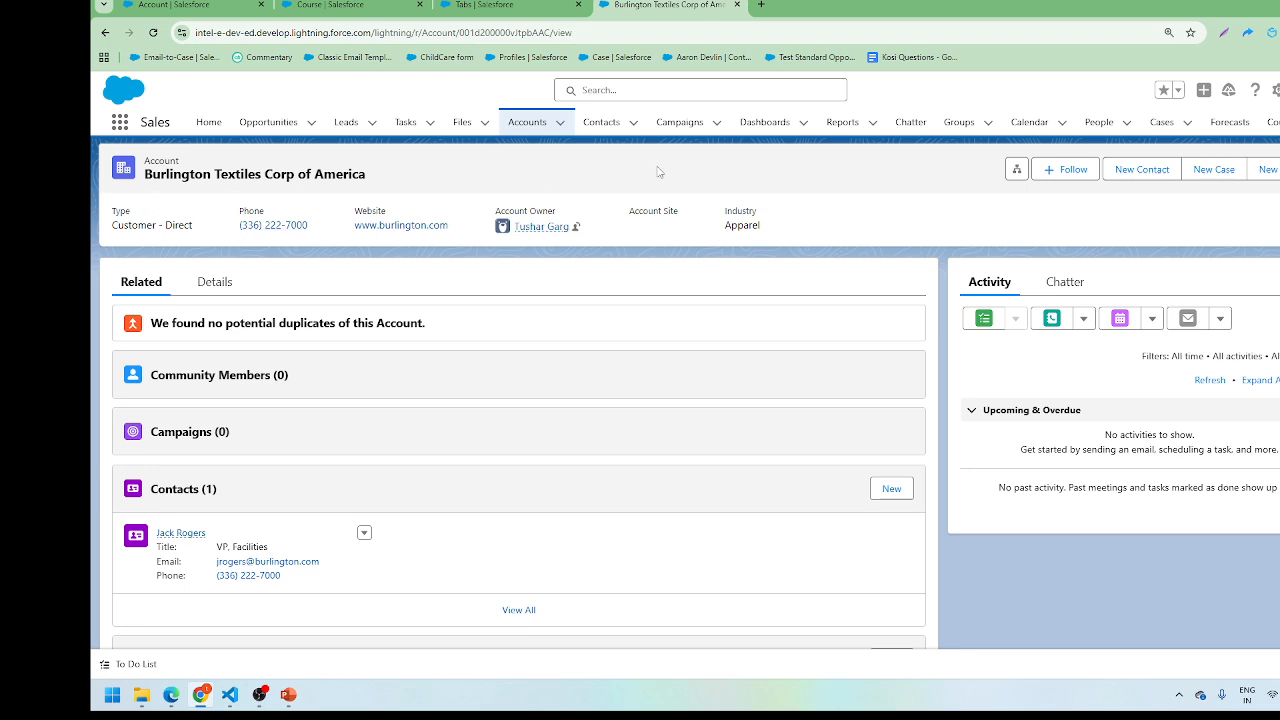
Step: Open the Course System Default compact layout and clone it
left_click(330, 5)
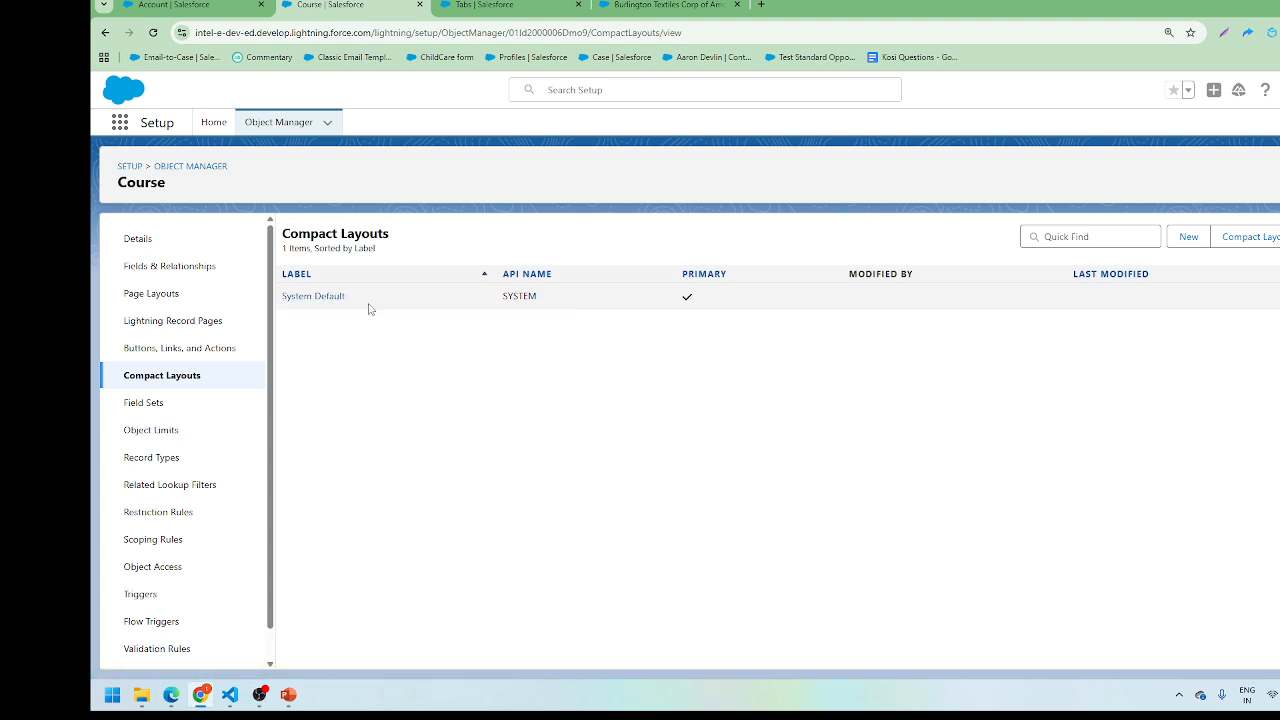
left_click(307, 300)
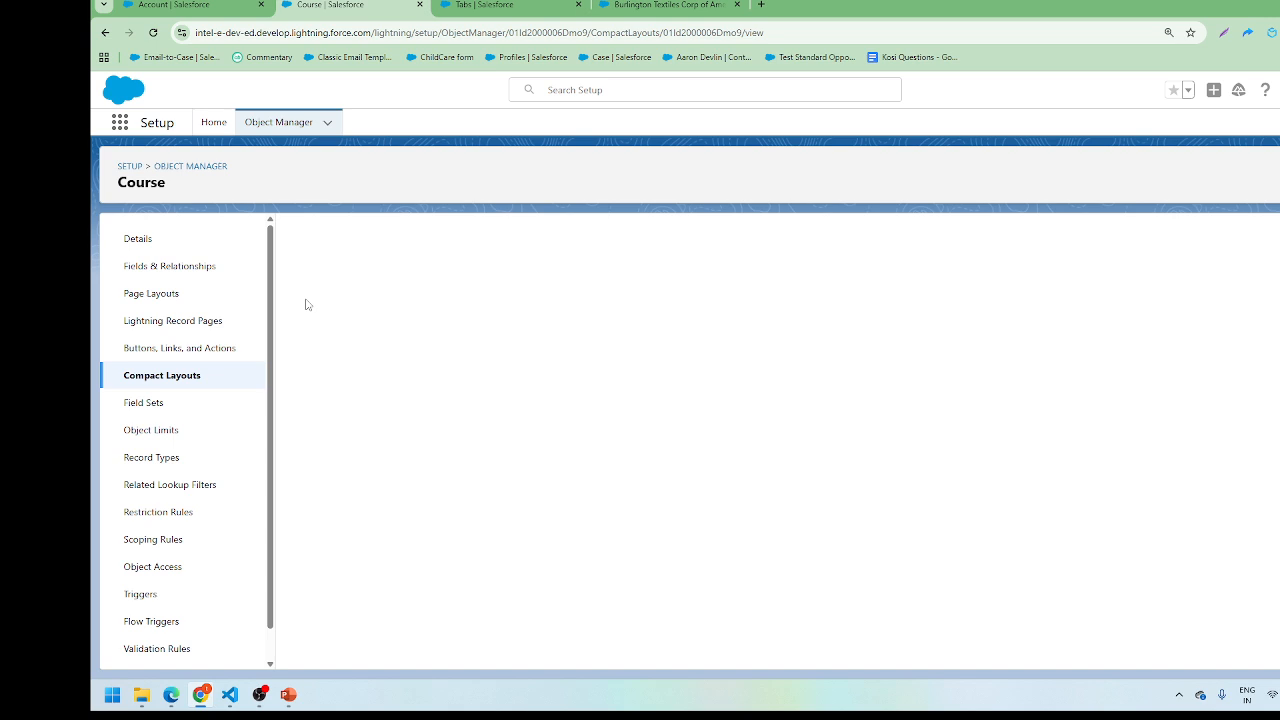
left_click(656, 4)
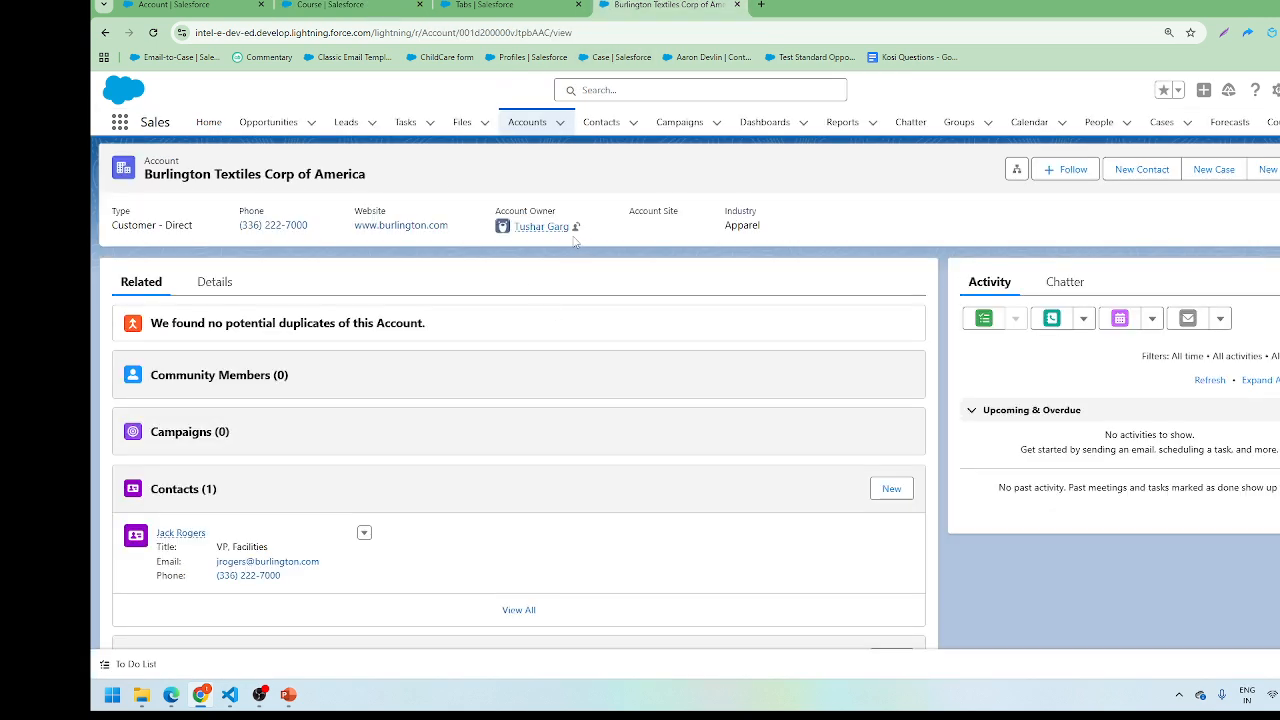
left_click(345, 5)
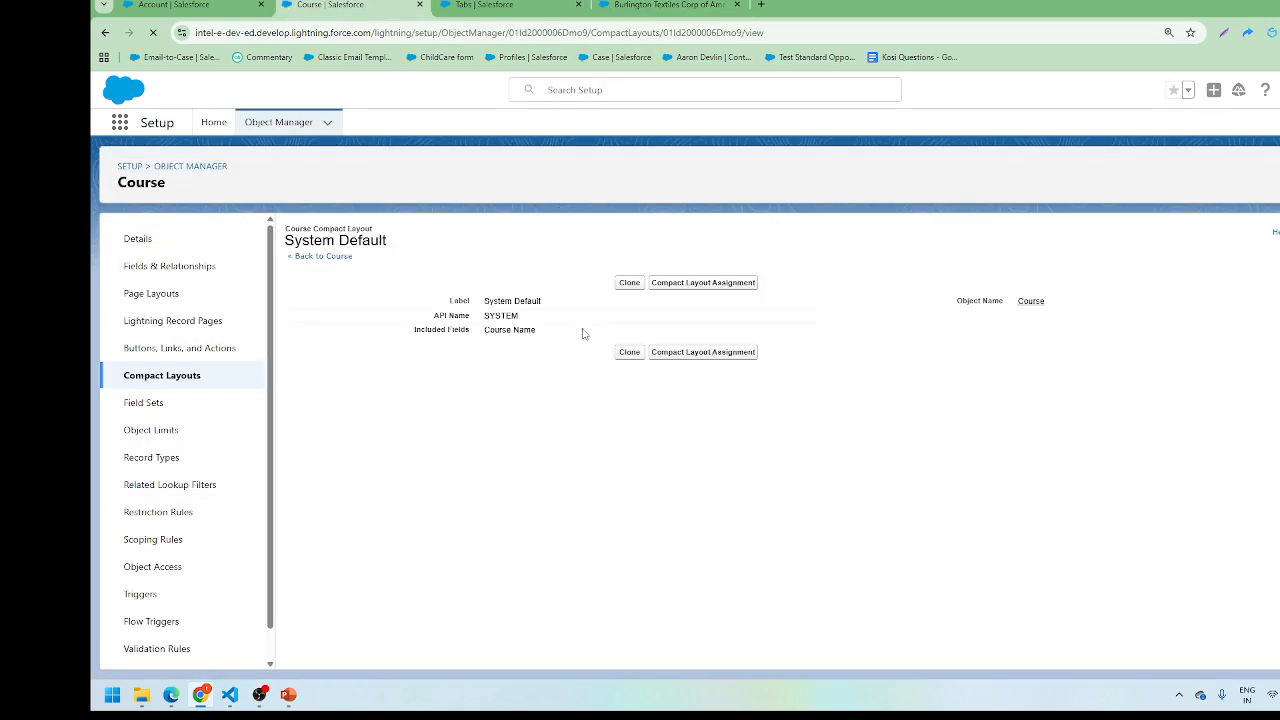
left_click(629, 287)
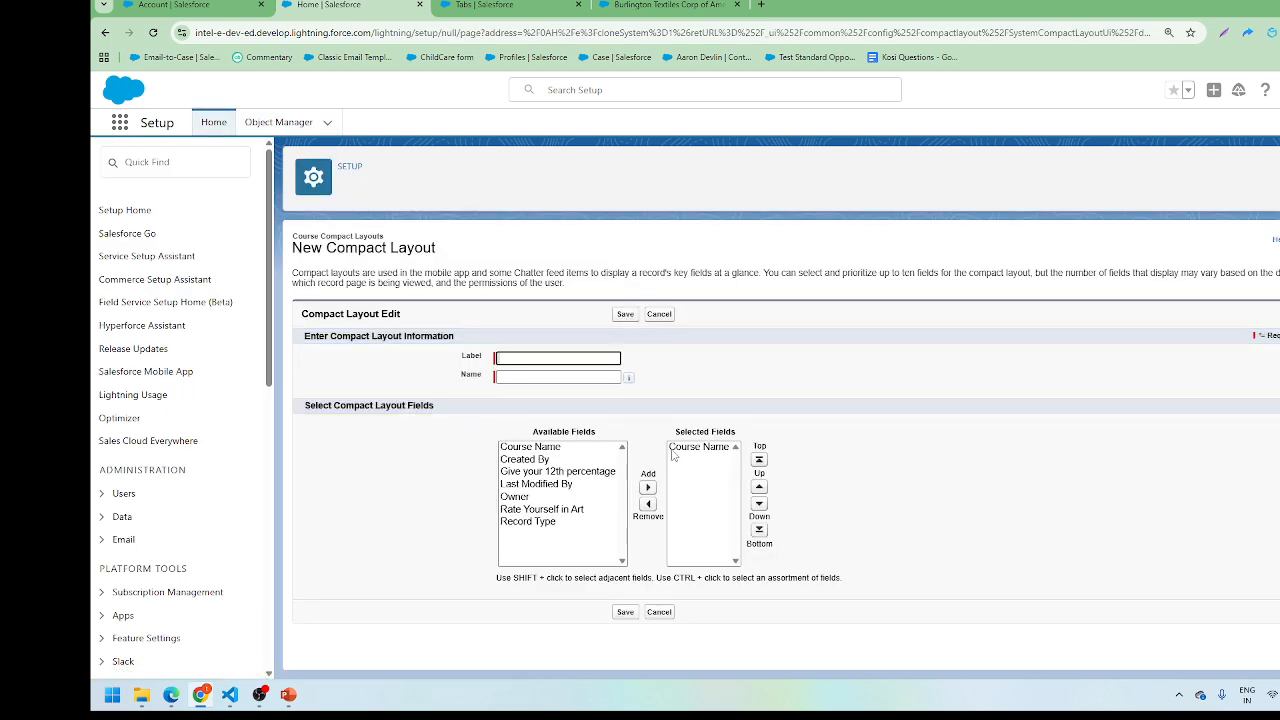
left_click(505, 357)
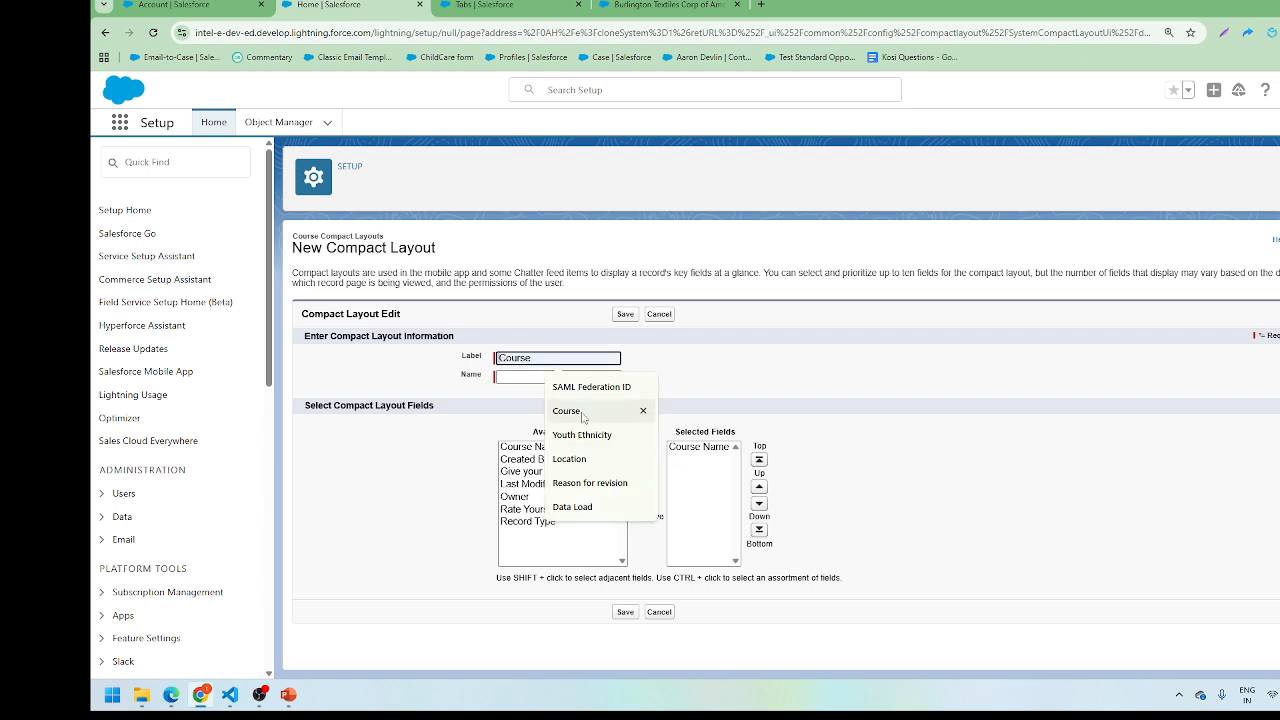
type("Account")
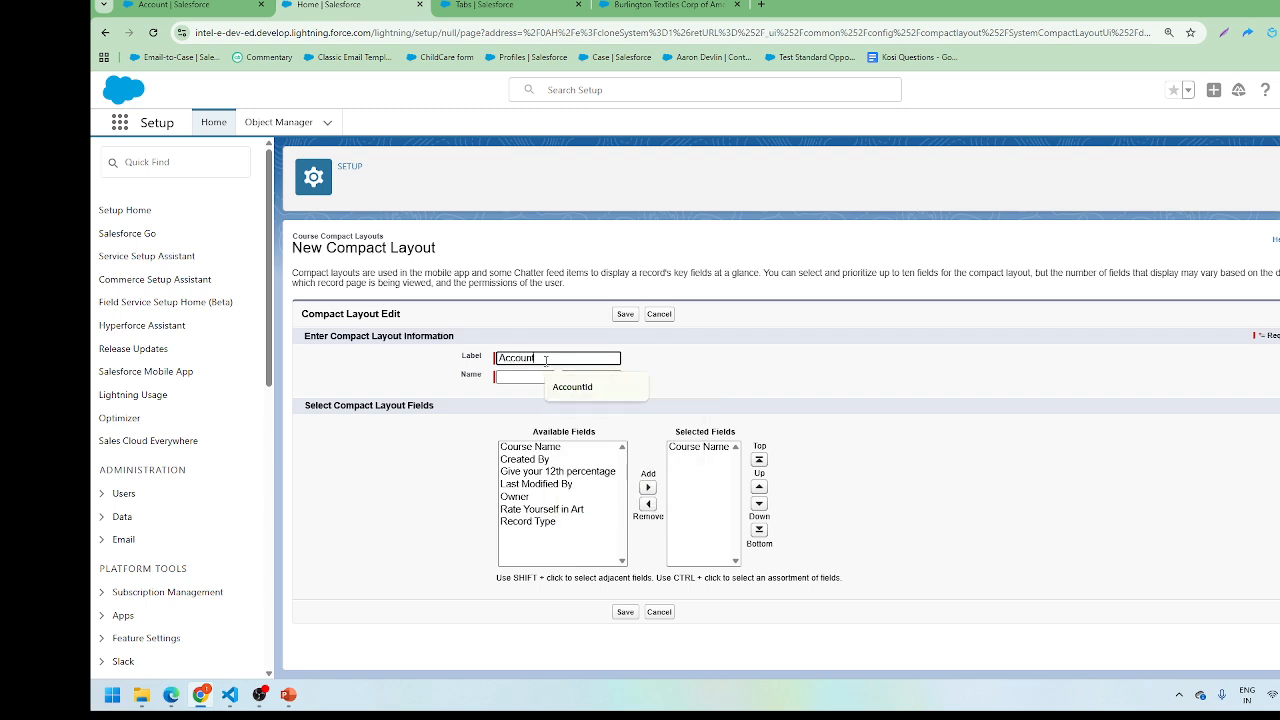
left_click(666, 317)
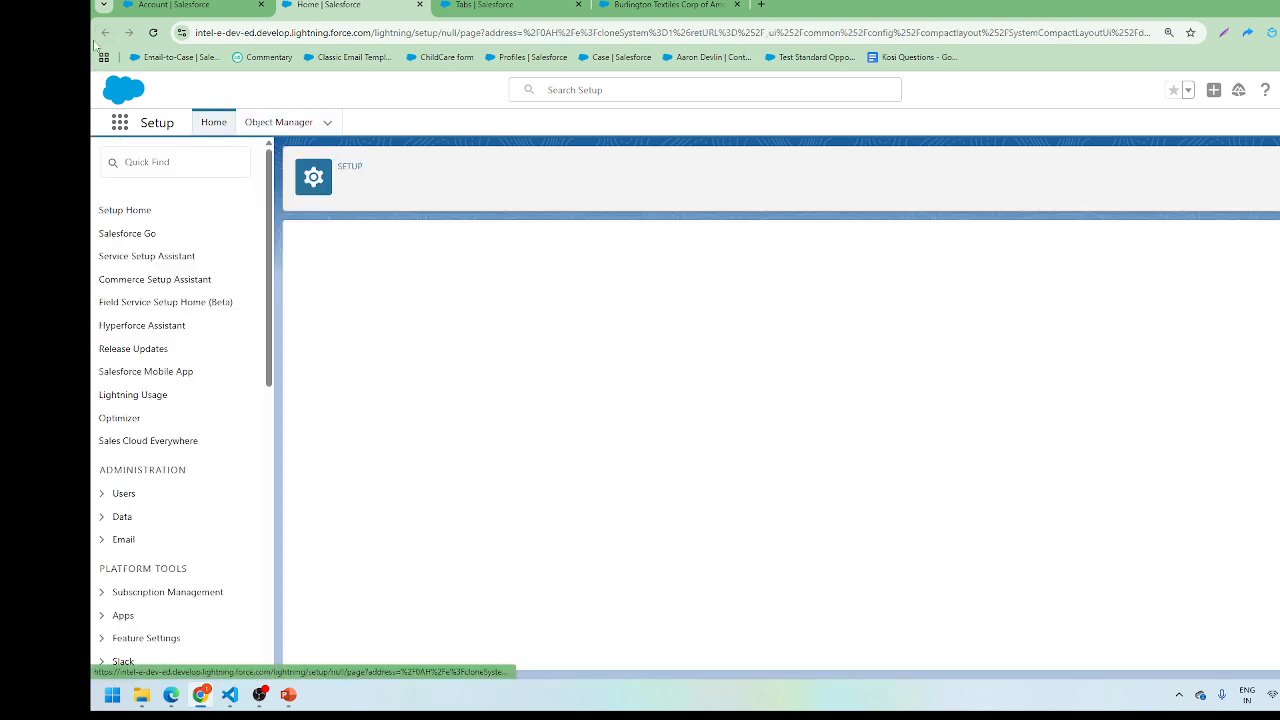
Step: Save an Account compact layout 'Account Compact New' containing Account Name and Account Number
left_click(235, 5)
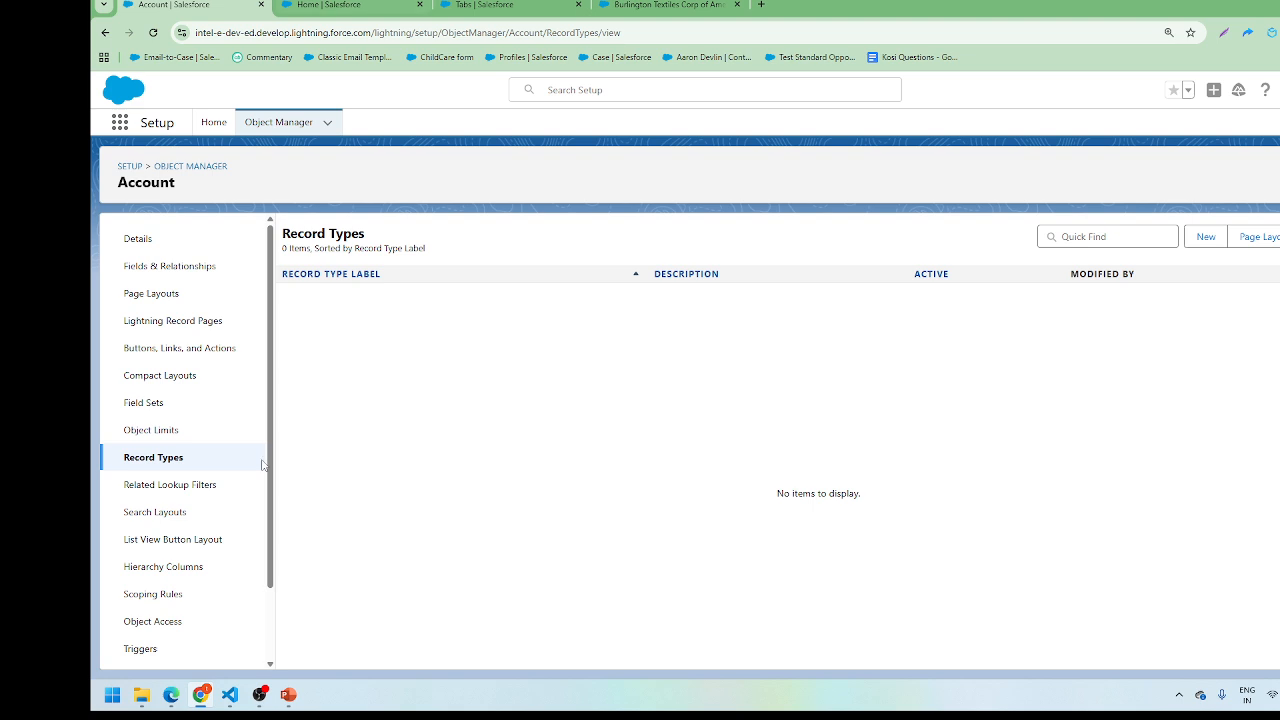
left_click(185, 375)
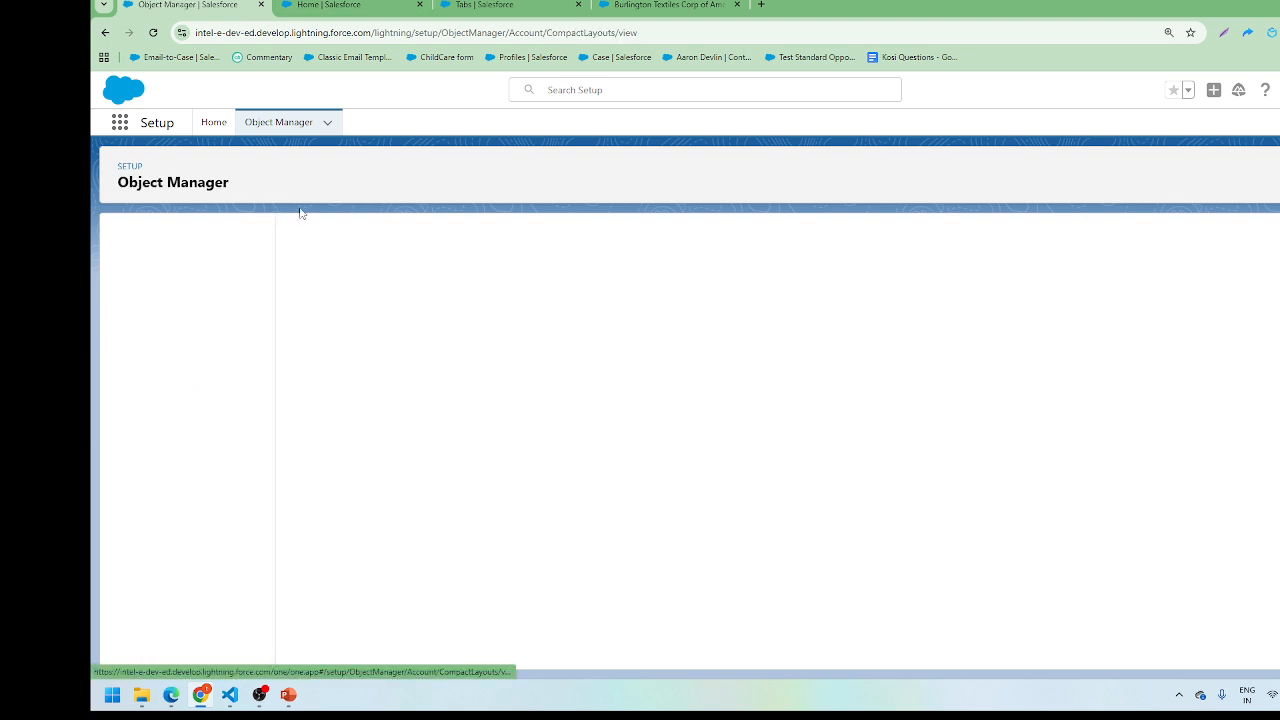
left_click(420, 6)
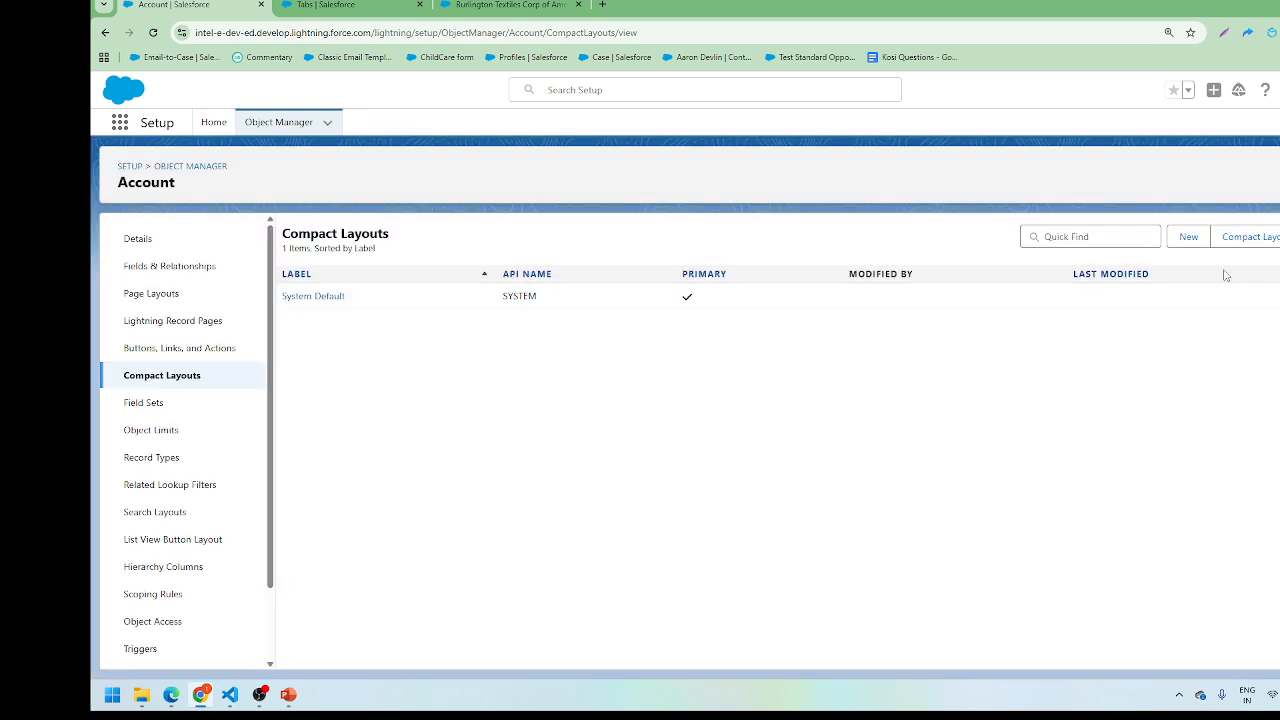
left_click(1185, 238)
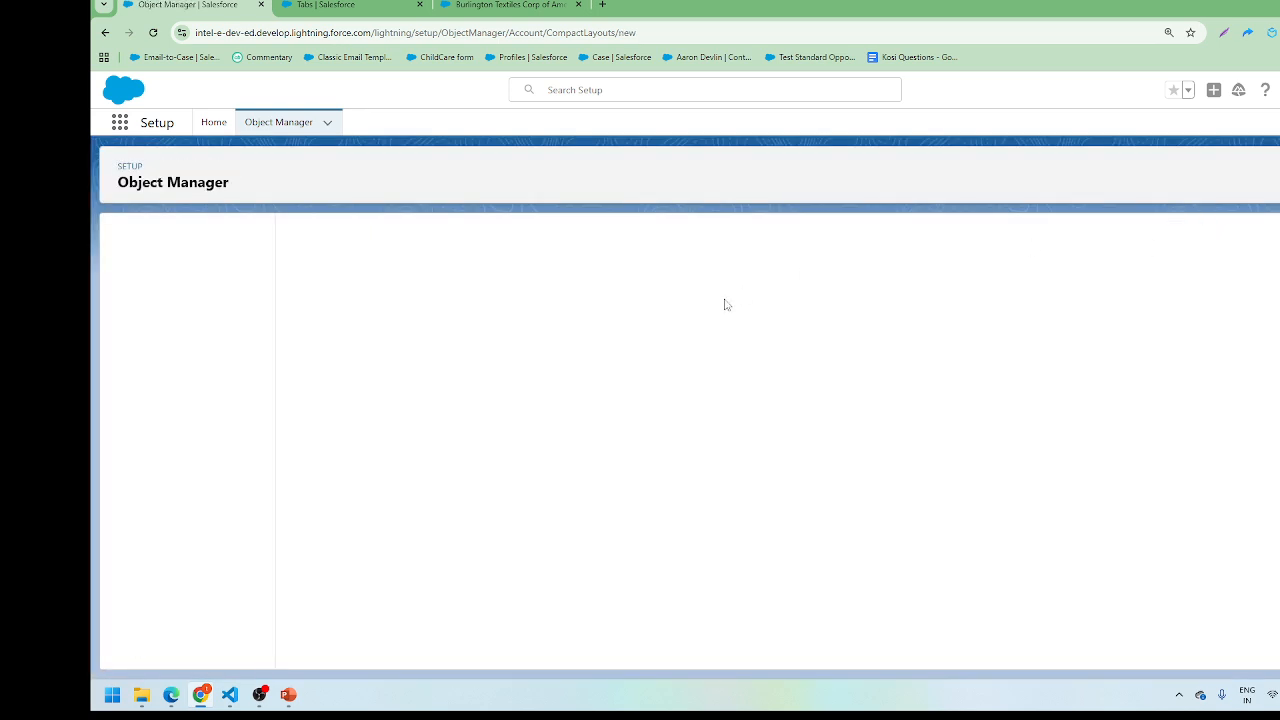
left_click(529, 350)
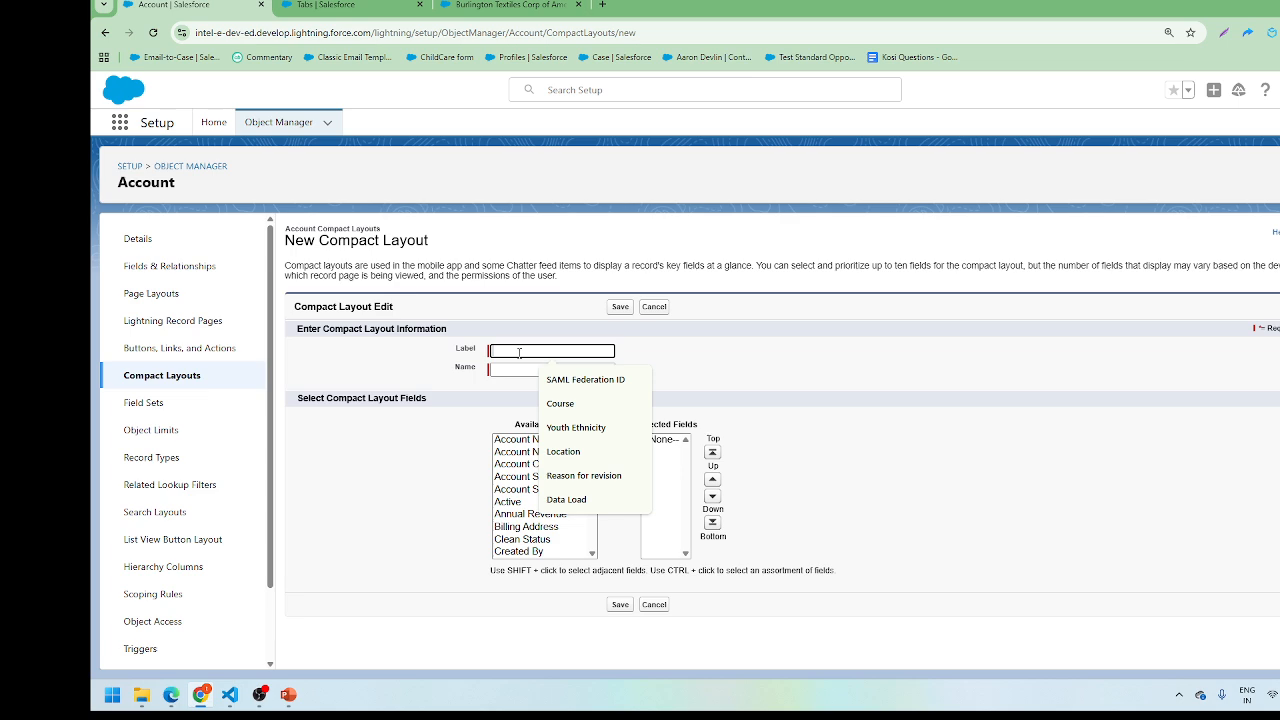
type("Account Compact New")
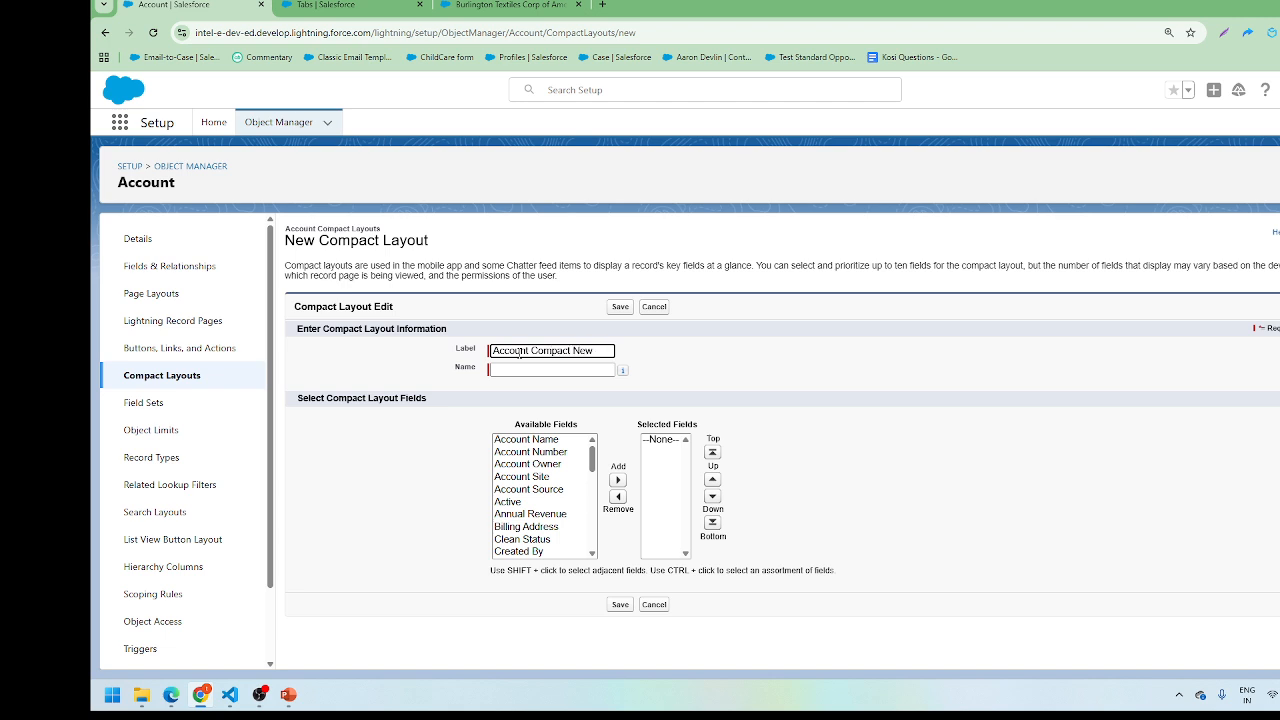
left_click(535, 333)
left_click_drag(538, 440, 535, 452)
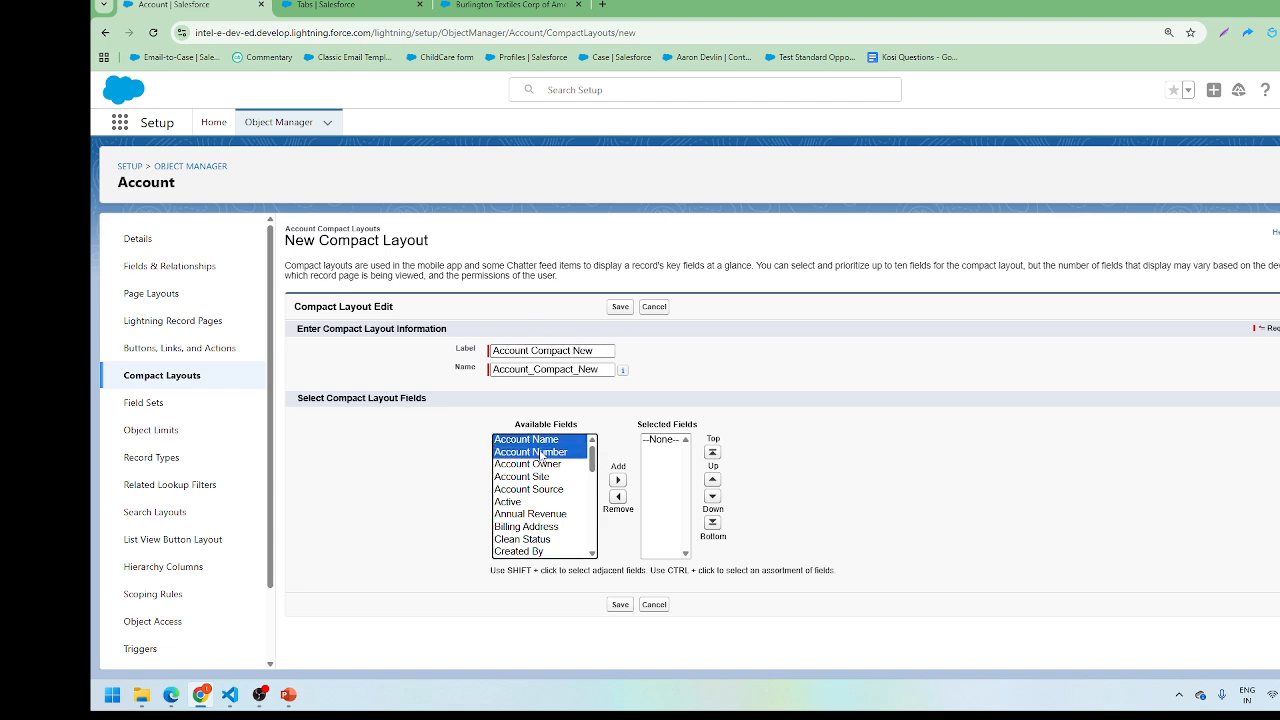
left_click(617, 480)
left_click(619, 307)
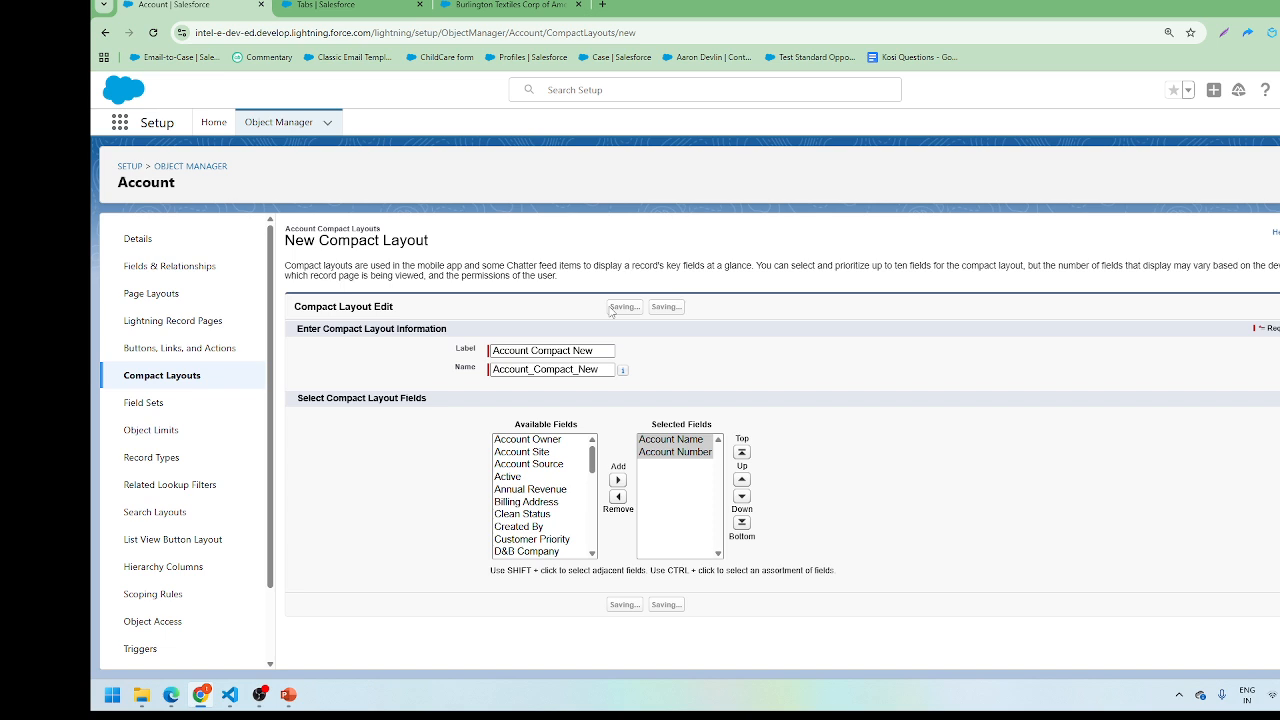
left_click(147, 384)
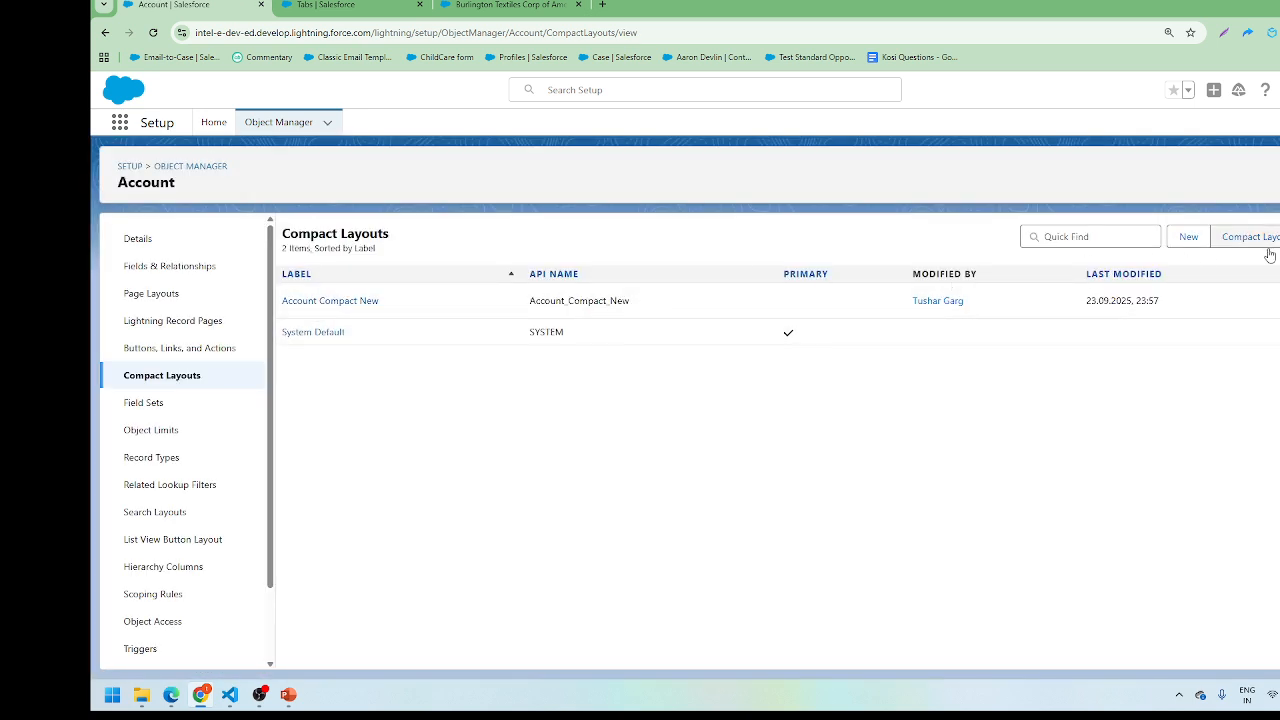
Step: Set Account Compact New as the primary compact layout, then view the Burlington Textiles account
left_click(1236, 237)
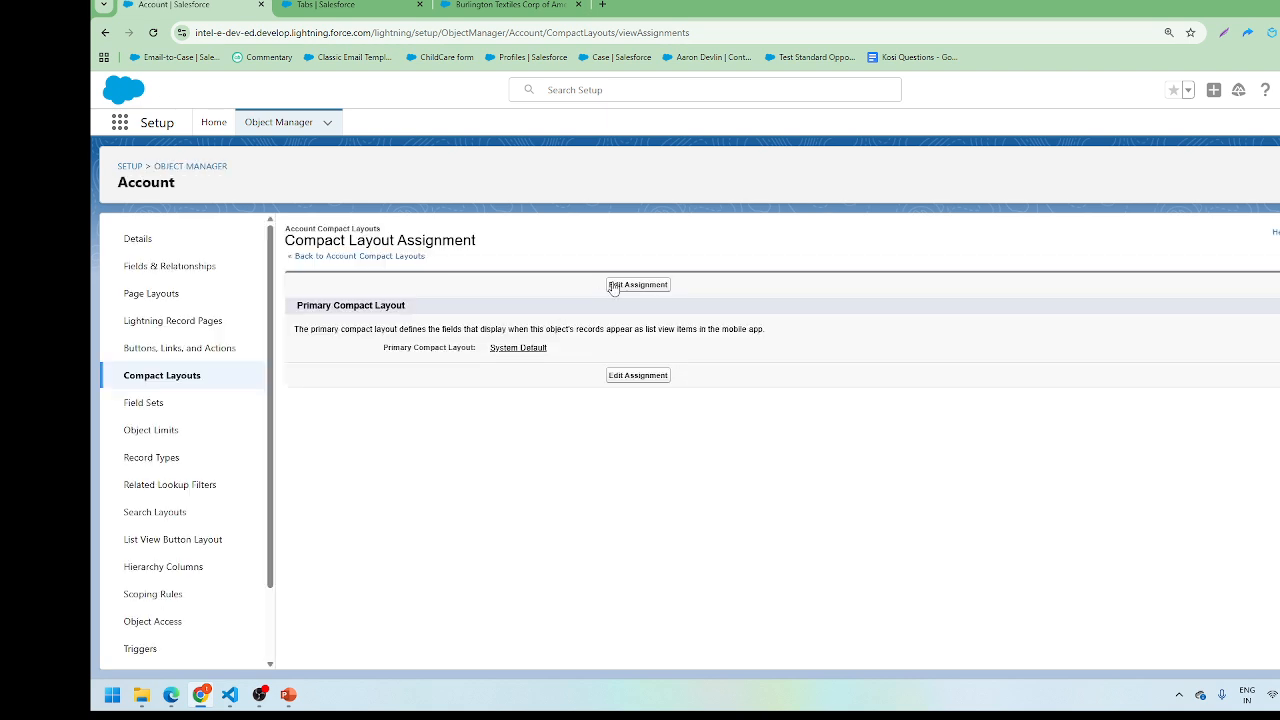
left_click(613, 286)
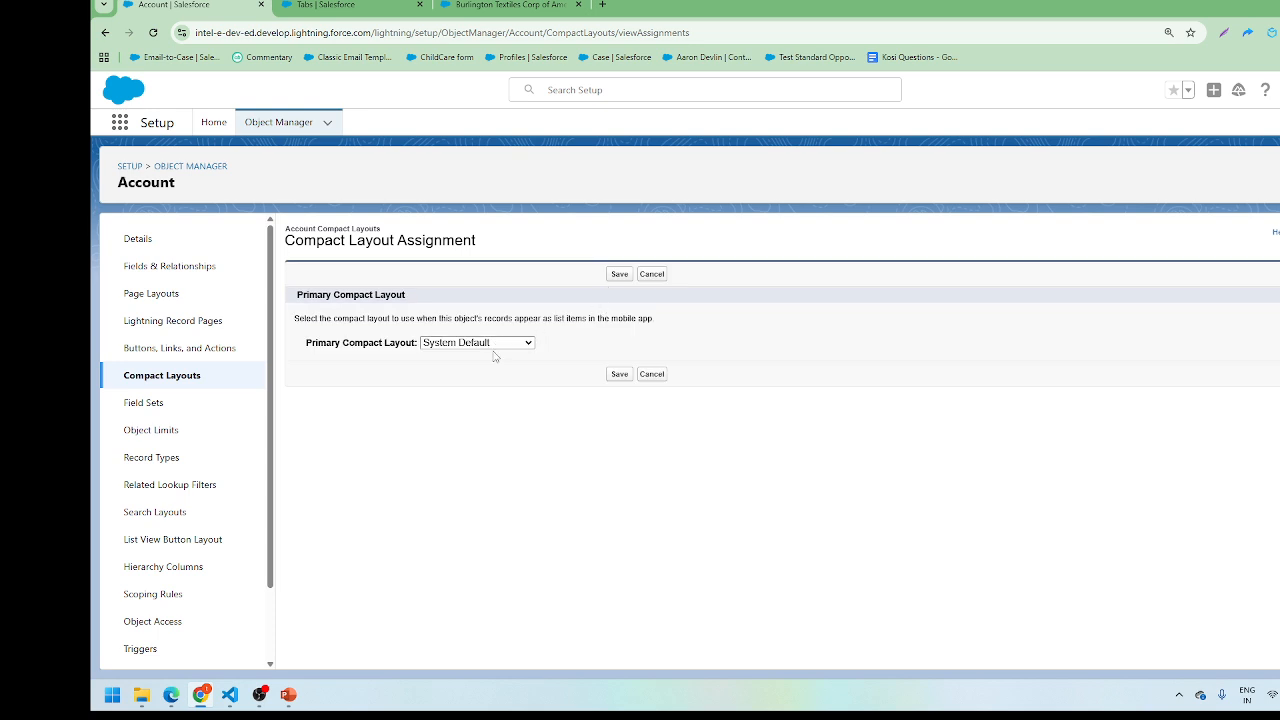
left_click(495, 343)
left_click(486, 372)
left_click(619, 374)
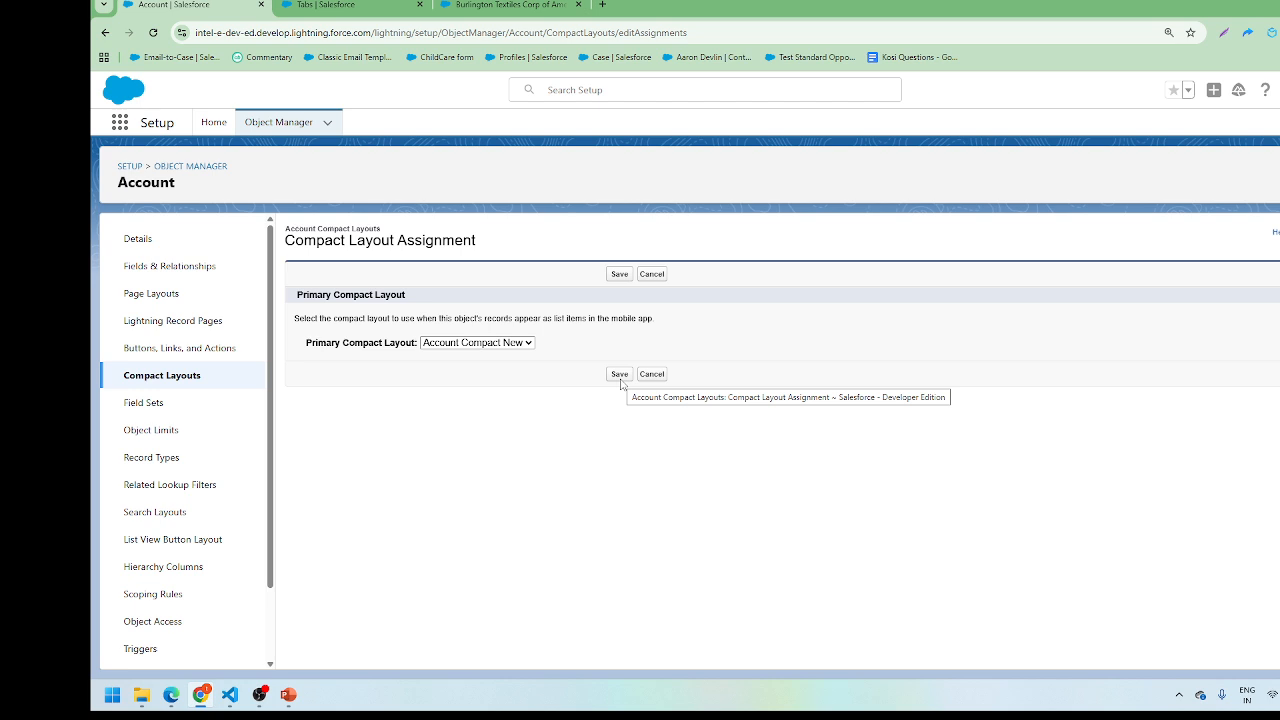
left_click(620, 376)
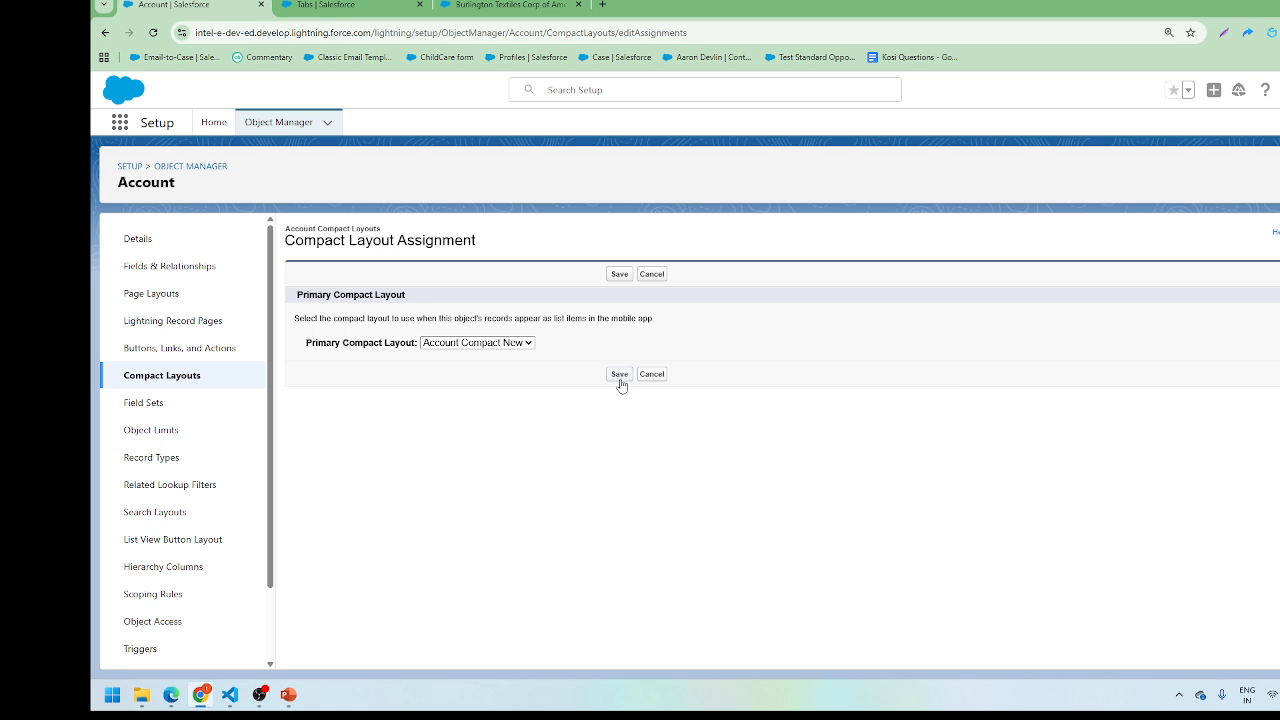
left_click(188, 376)
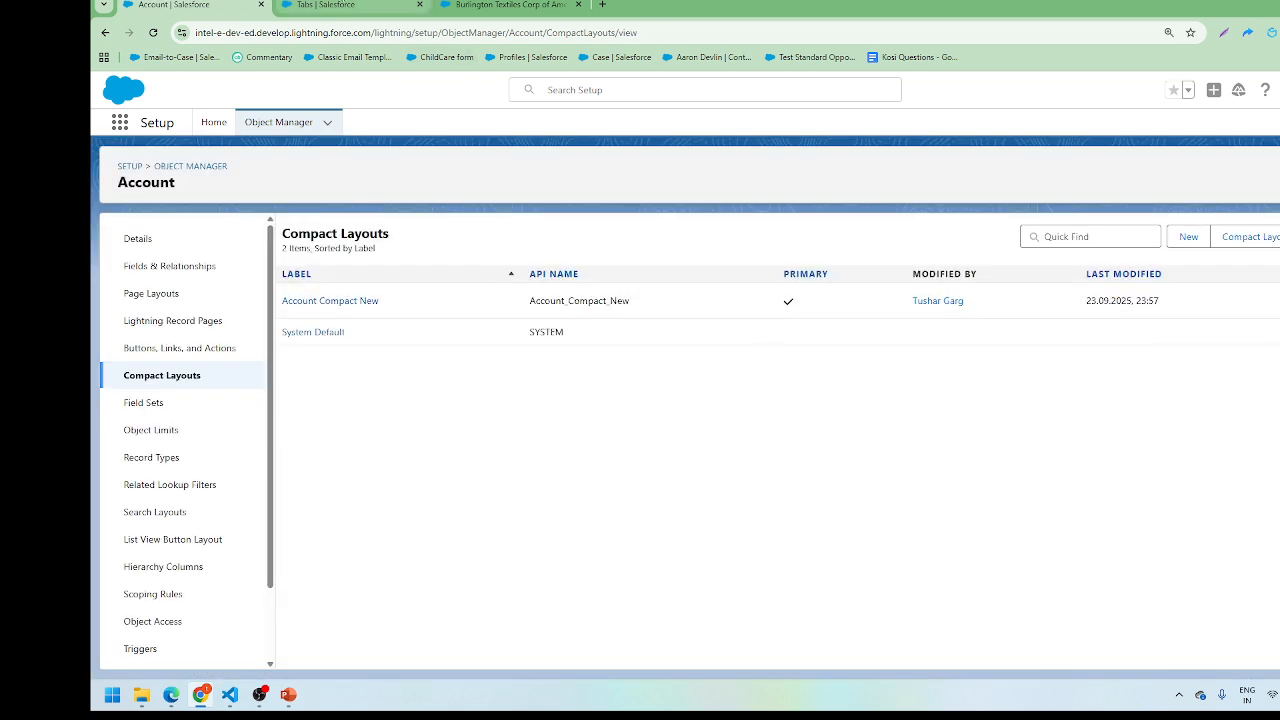
left_click(510, 5)
key("F12")
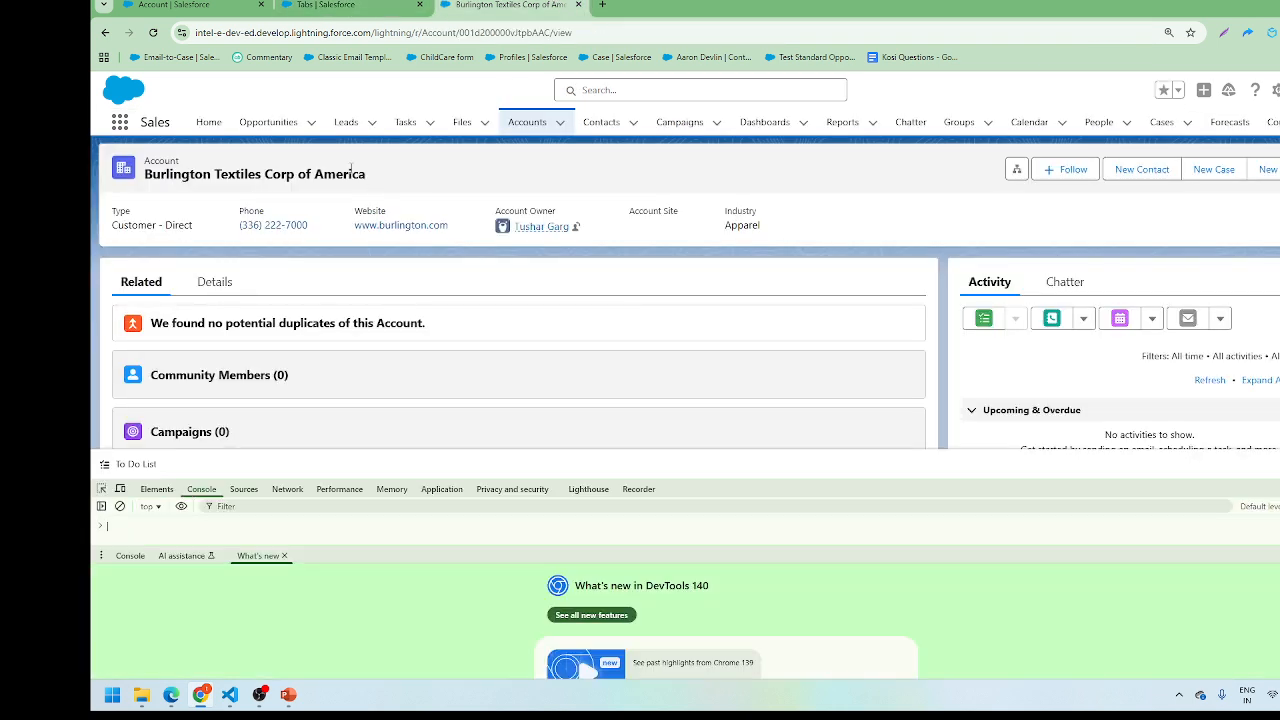
right_click(153, 35)
left_click(206, 99)
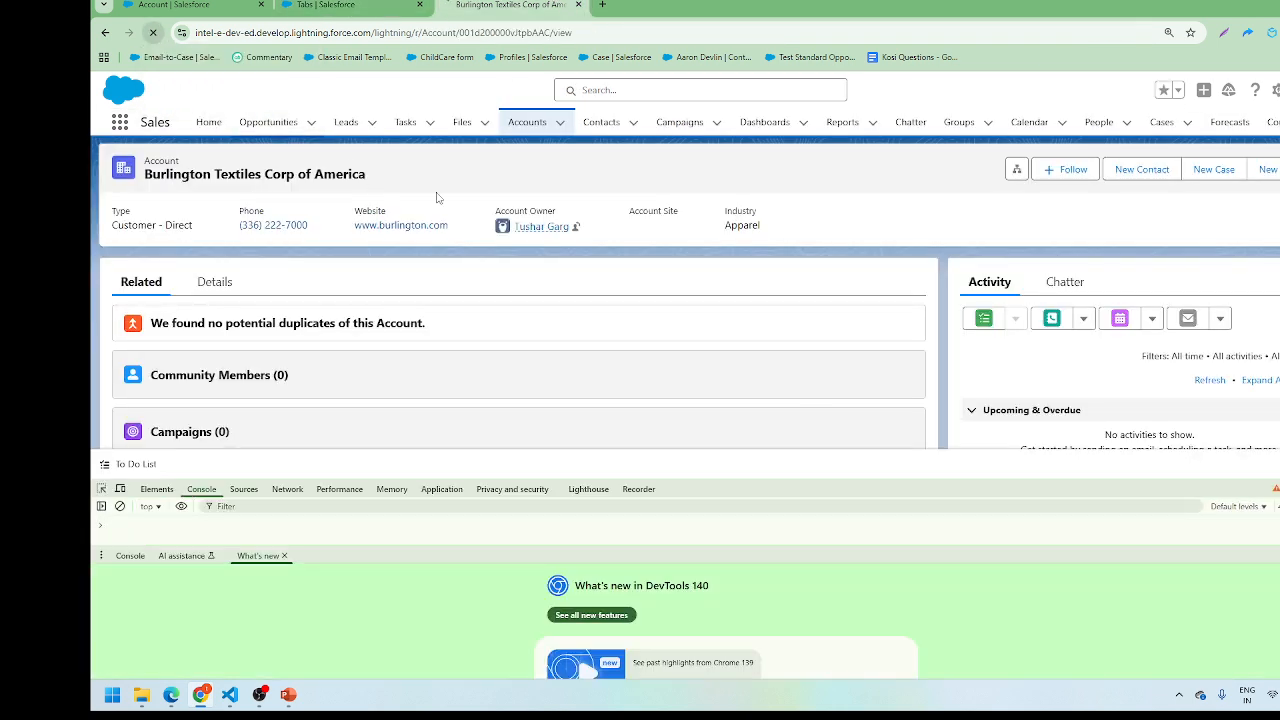
key("F12")
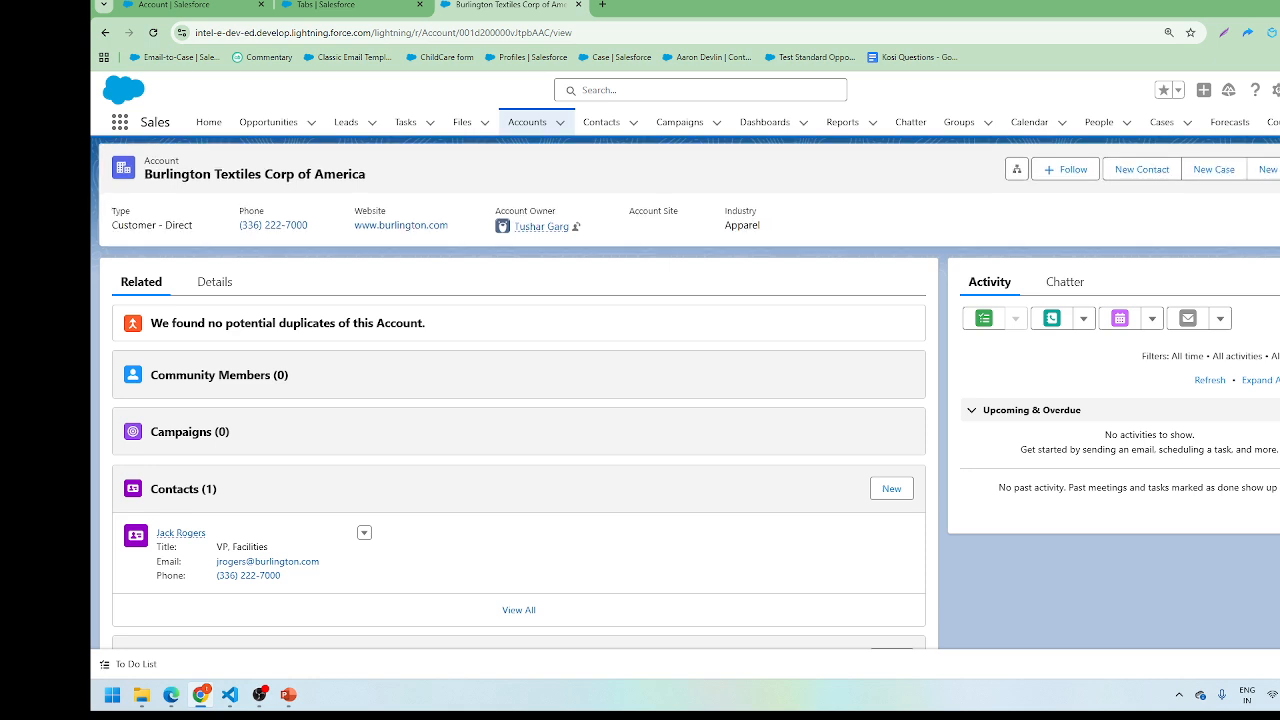
key("F12")
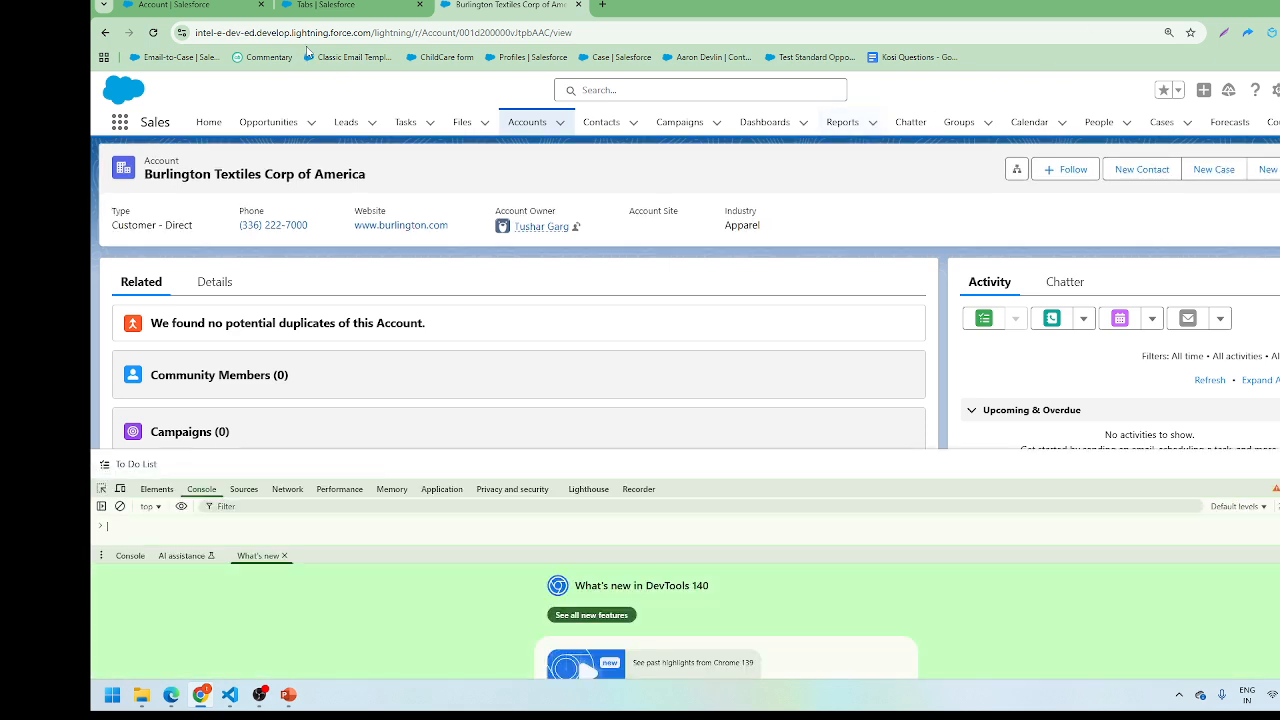
right_click(153, 32)
left_click(208, 100)
key("F12")
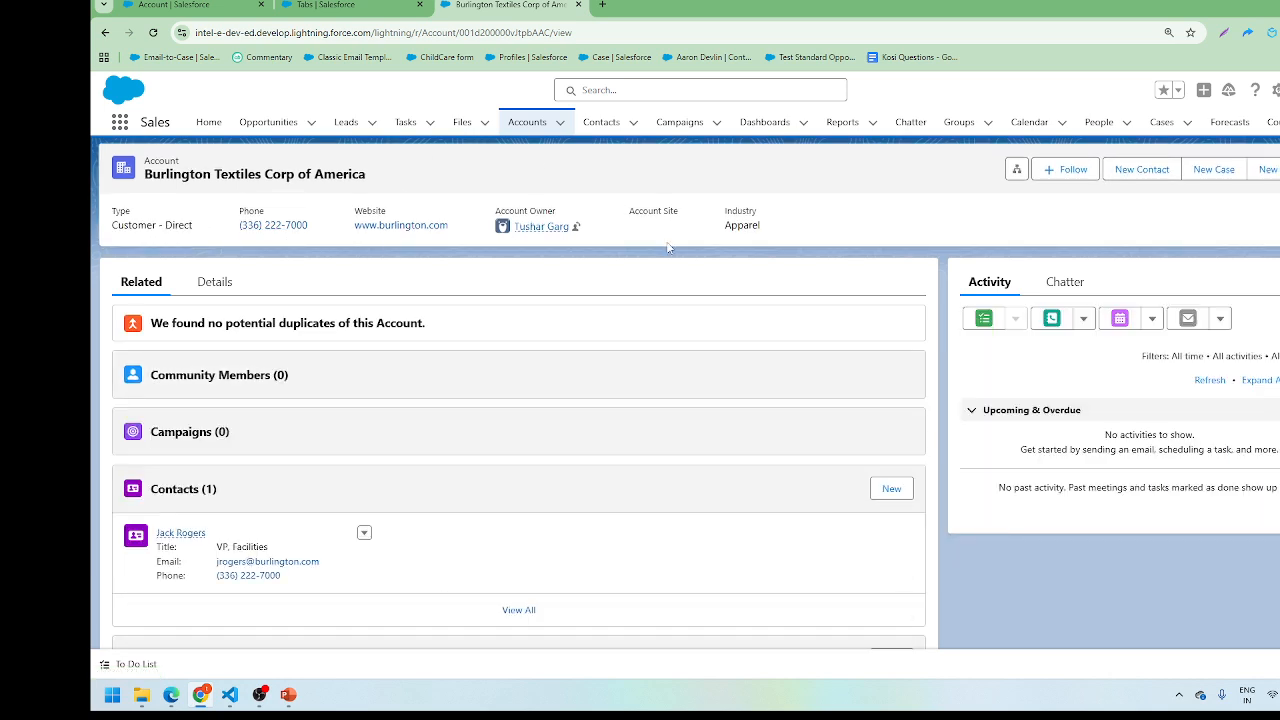
key("ctrl+shift+Tab")
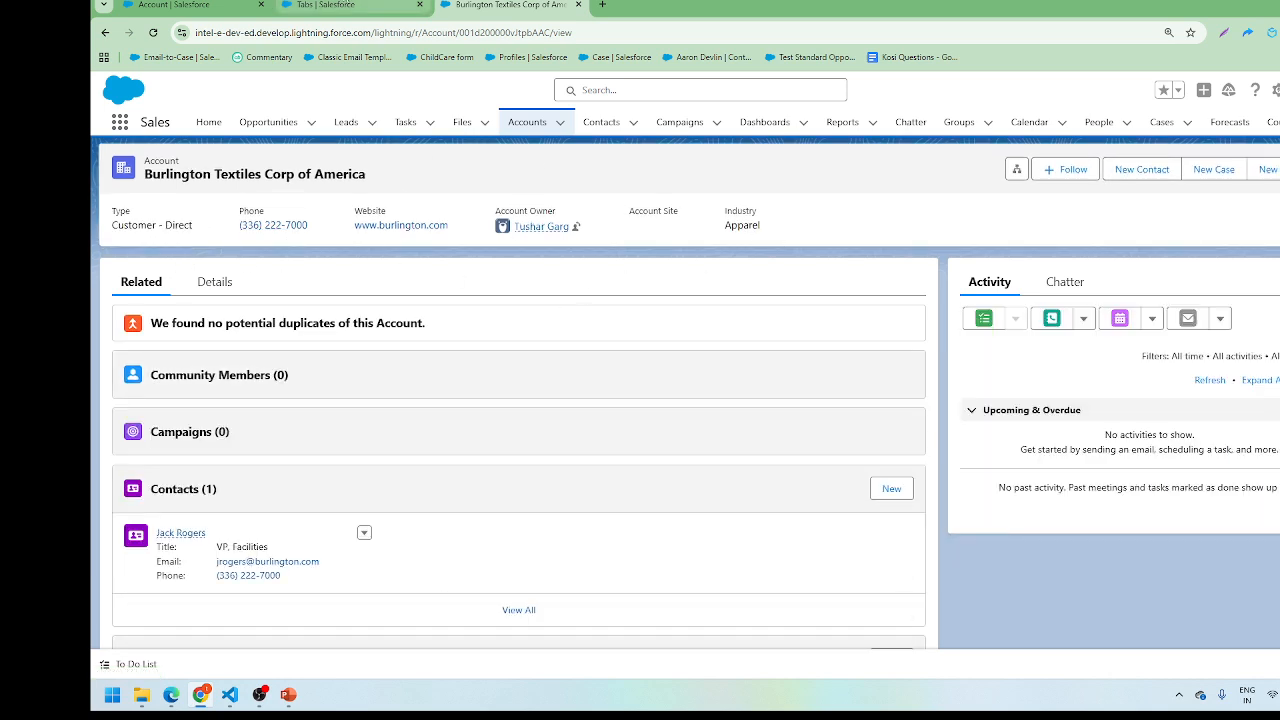
key("ctrl+shift+Tab")
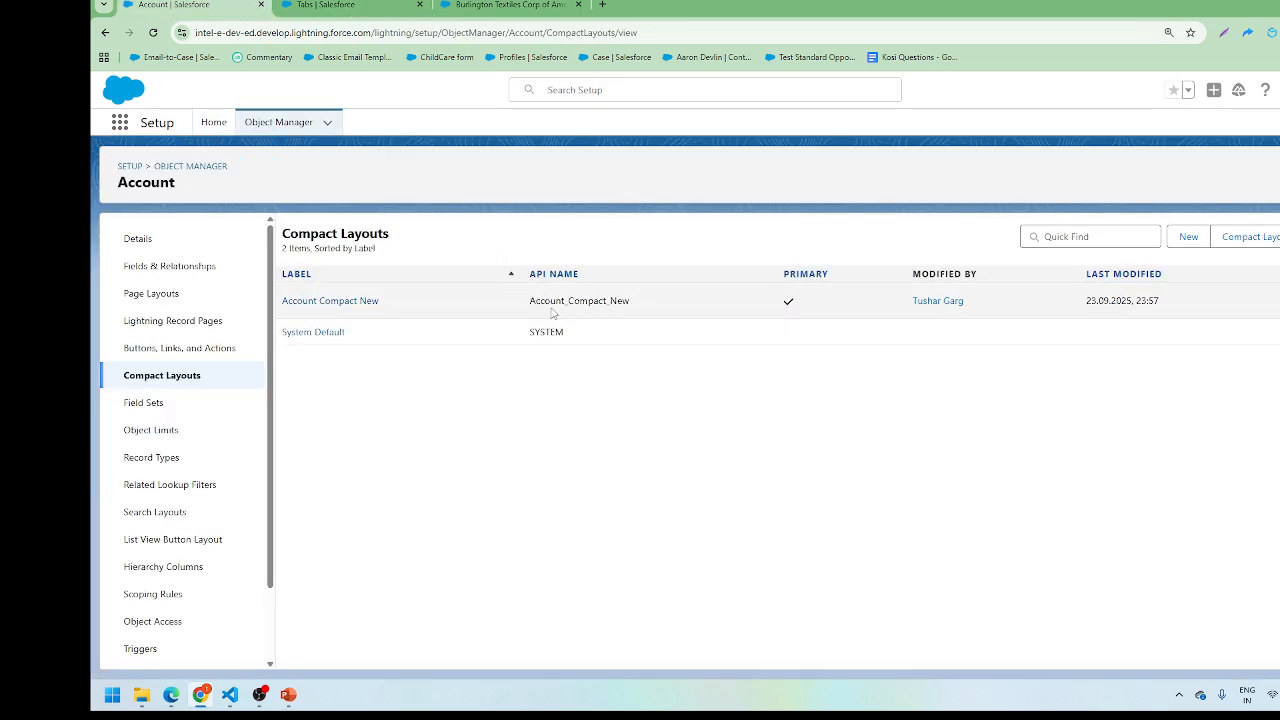
Step: Open the Account Compact New compact layout to review its fields, Account Name and Account Number
left_click(338, 302)
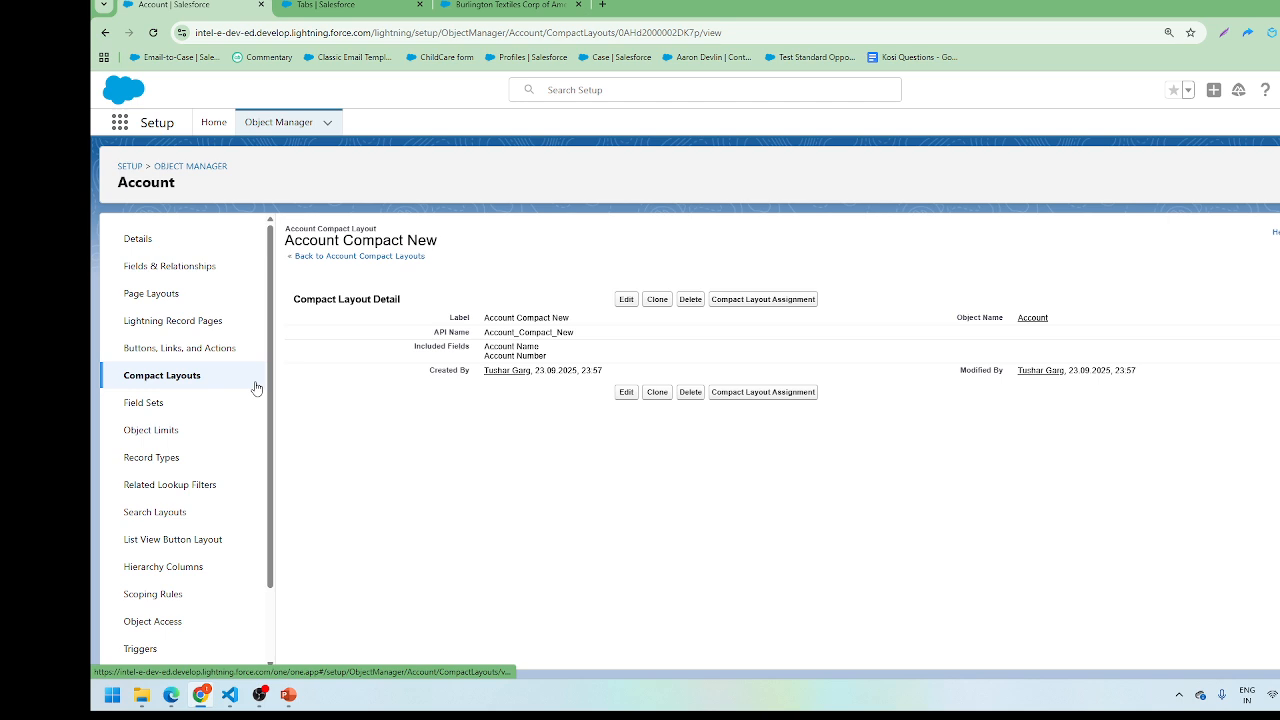
left_click(259, 694)
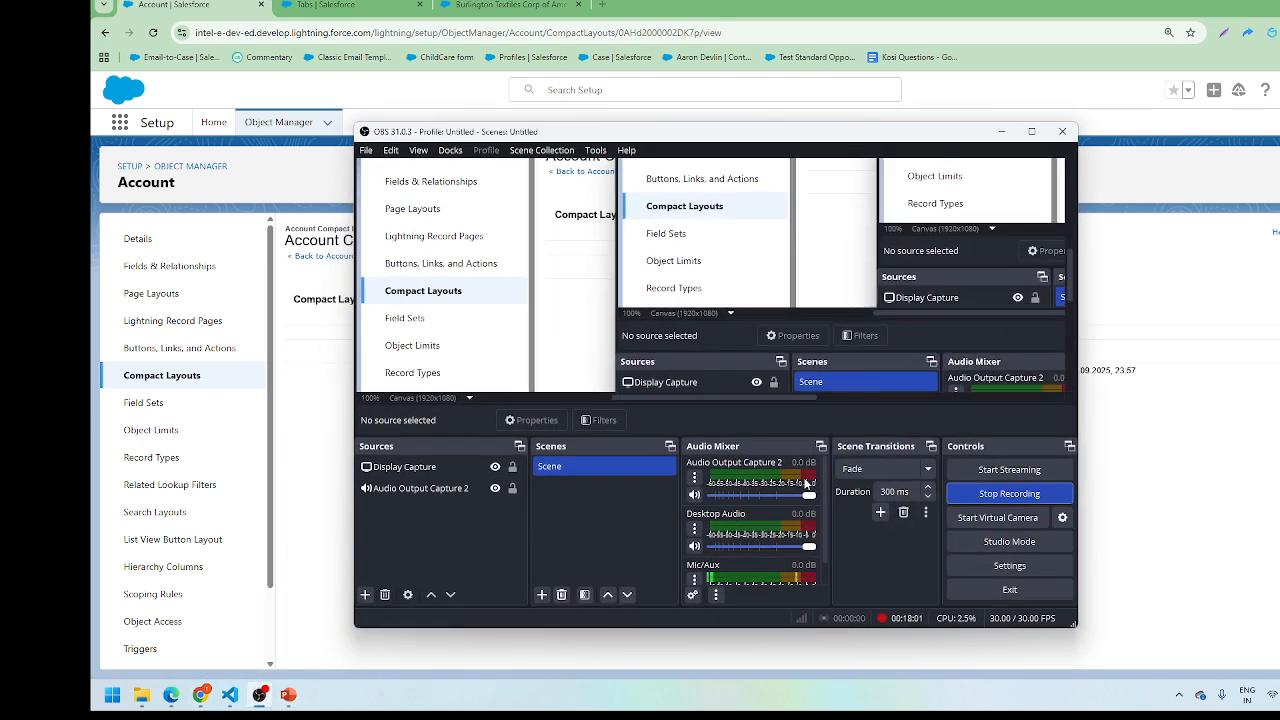